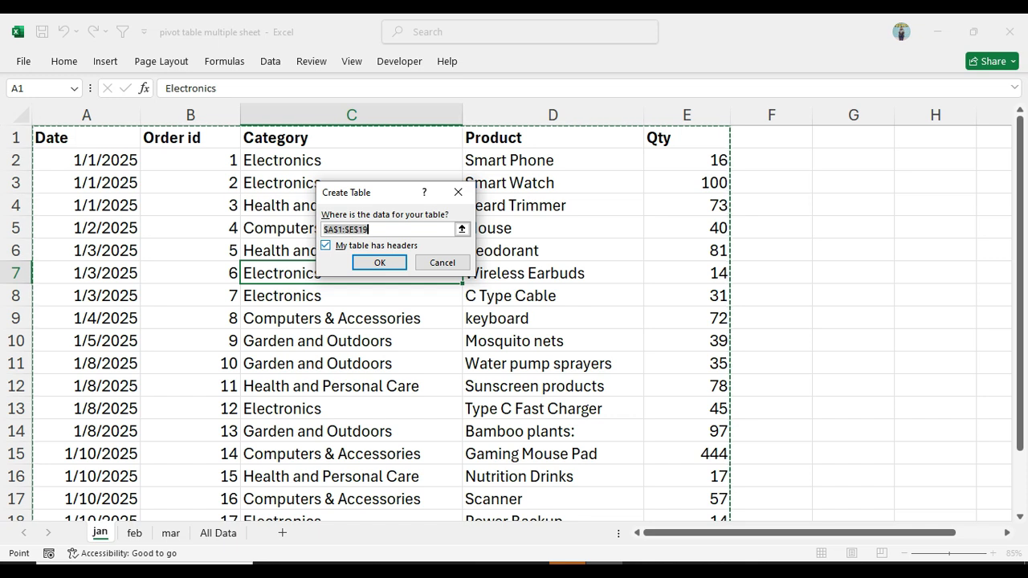
Step: Create a table with headers from the January data in A1:E19 and assign cell C6 the name JAN
{"action": "key", "text": "Return"}
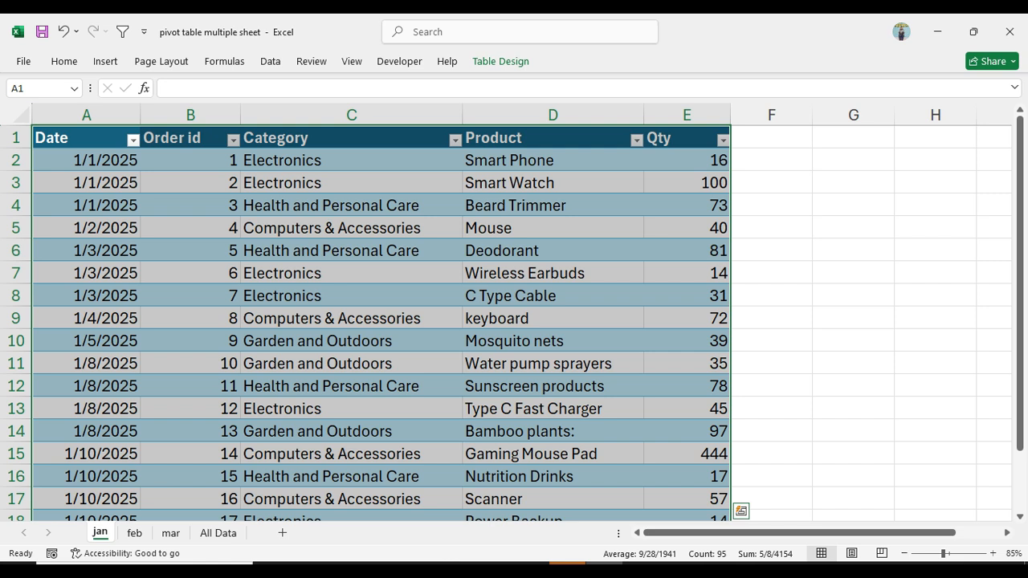
{"action": "left_click", "coordinate": [352, 250]}
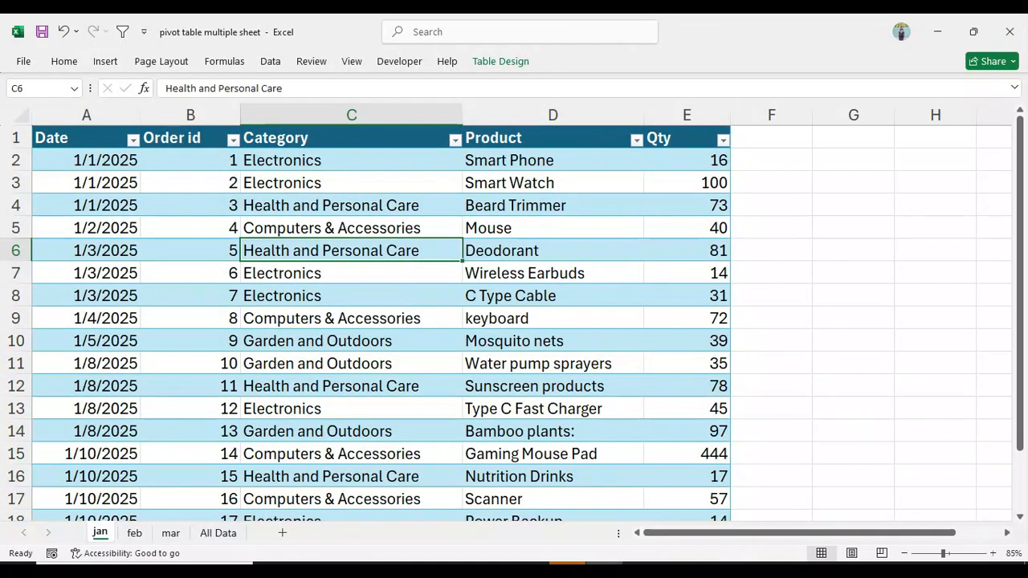
{"action": "left_click", "coordinate": [24, 89]}
{"action": "type", "text": "j"}
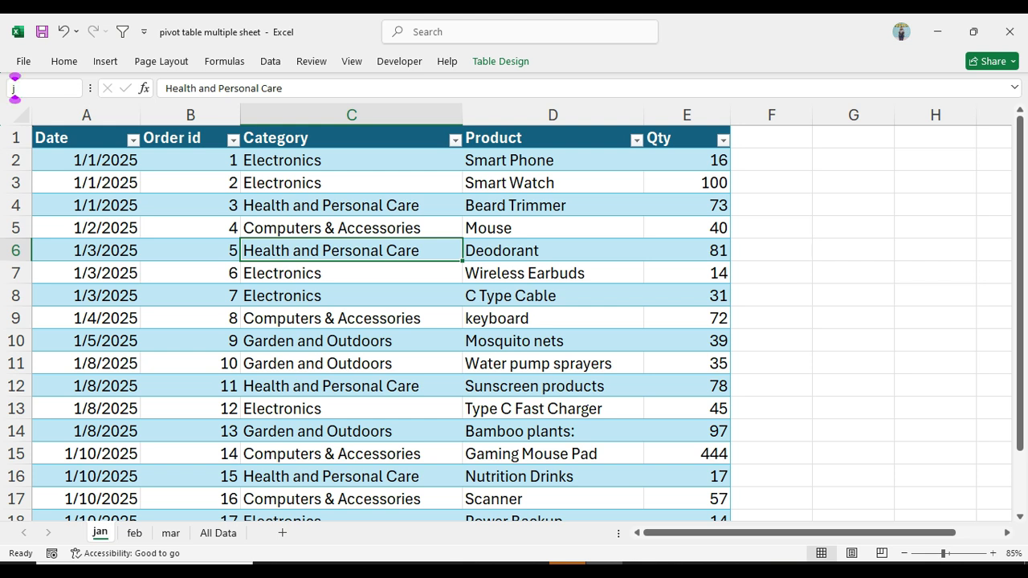
{"action": "key", "text": "BackSpace"}
{"action": "type", "text": "JAN"}
{"action": "key", "text": "Return"}
Step: On the feb sheet, convert the data range A1:E19 into a table with headers
{"action": "left_click", "coordinate": [134, 533]}
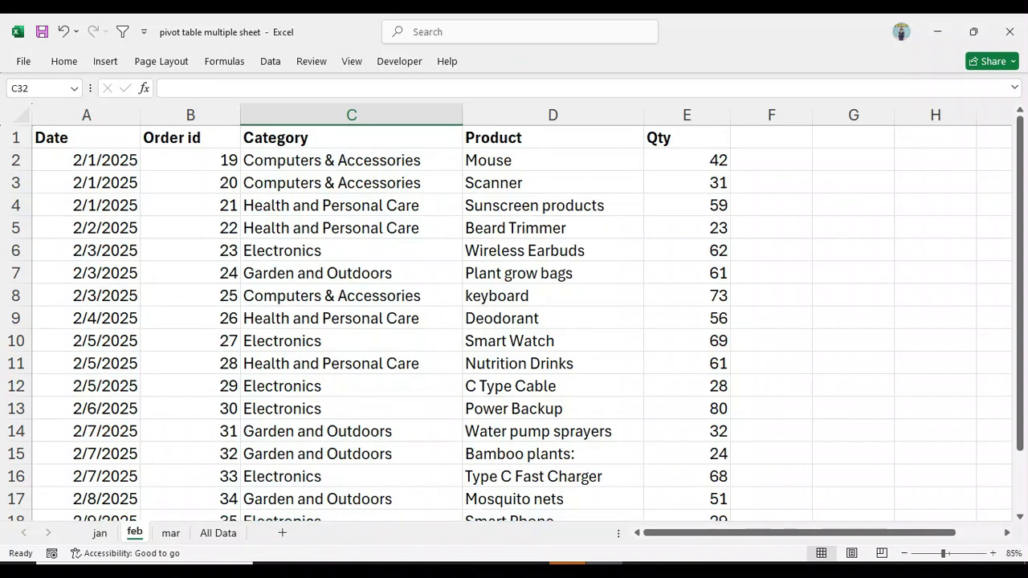
{"action": "left_click", "coordinate": [351, 273]}
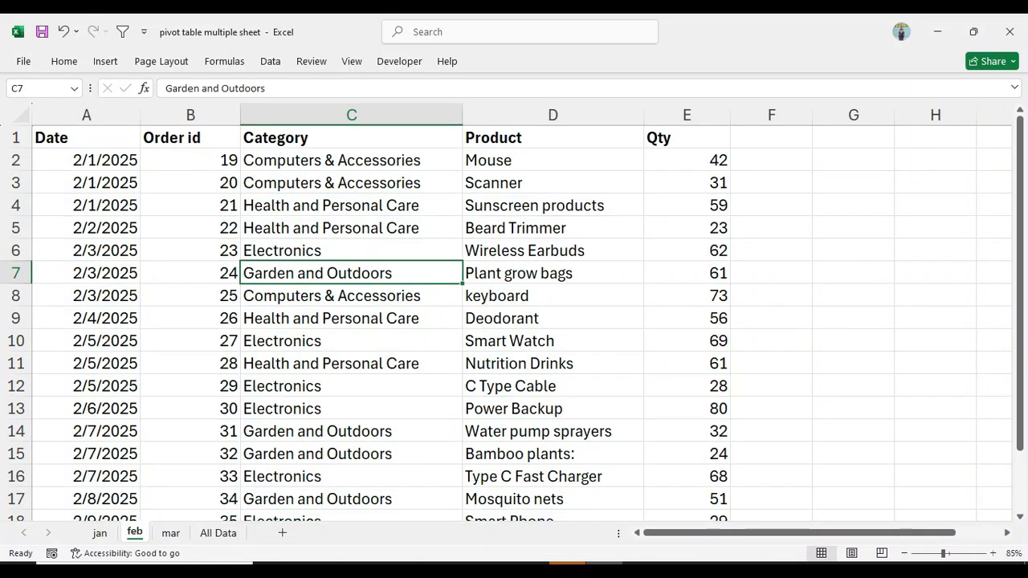
{"action": "key", "text": "ctrl+t"}
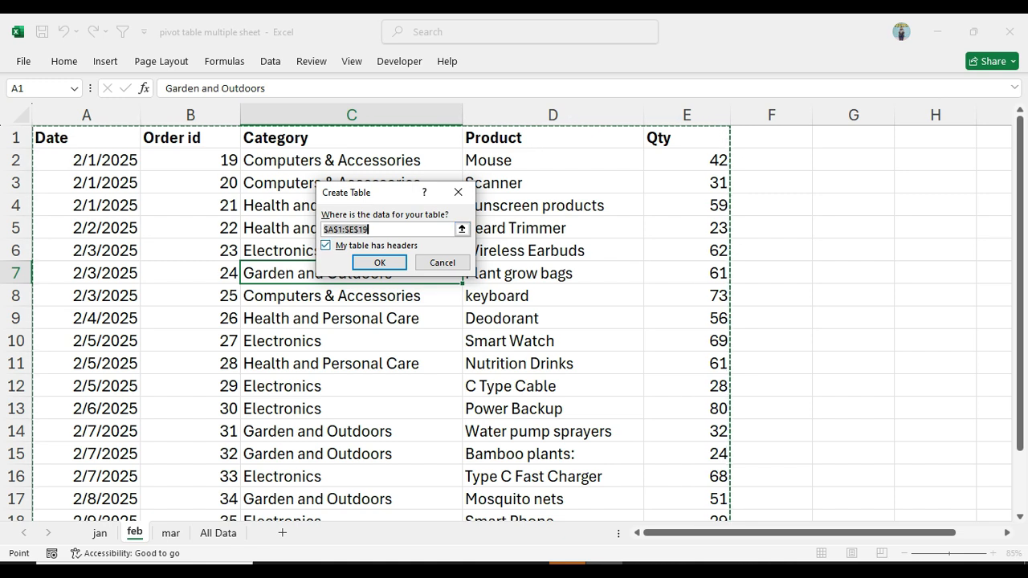
{"action": "left_click", "coordinate": [380, 262]}
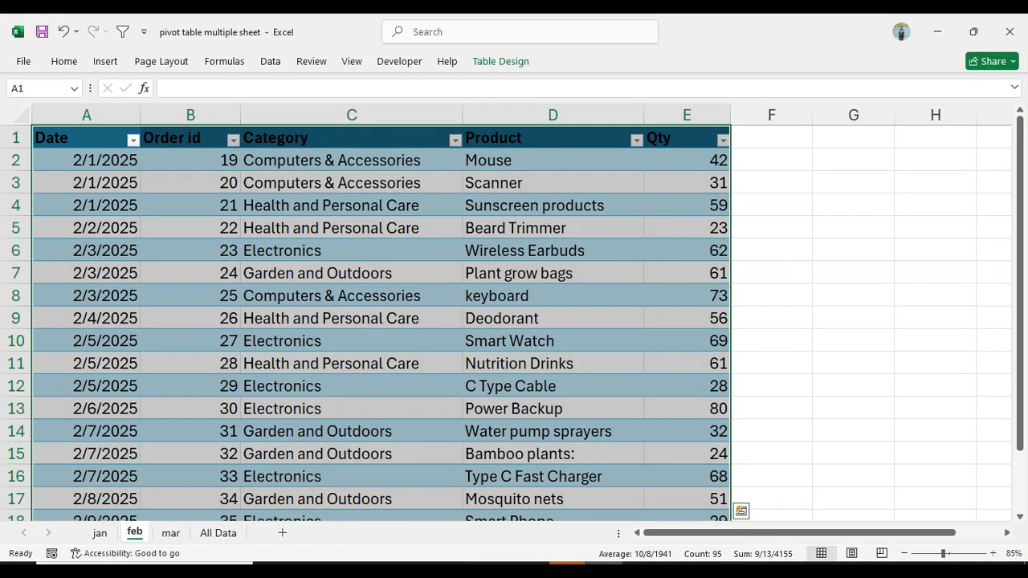
{"action": "left_click", "coordinate": [378, 273]}
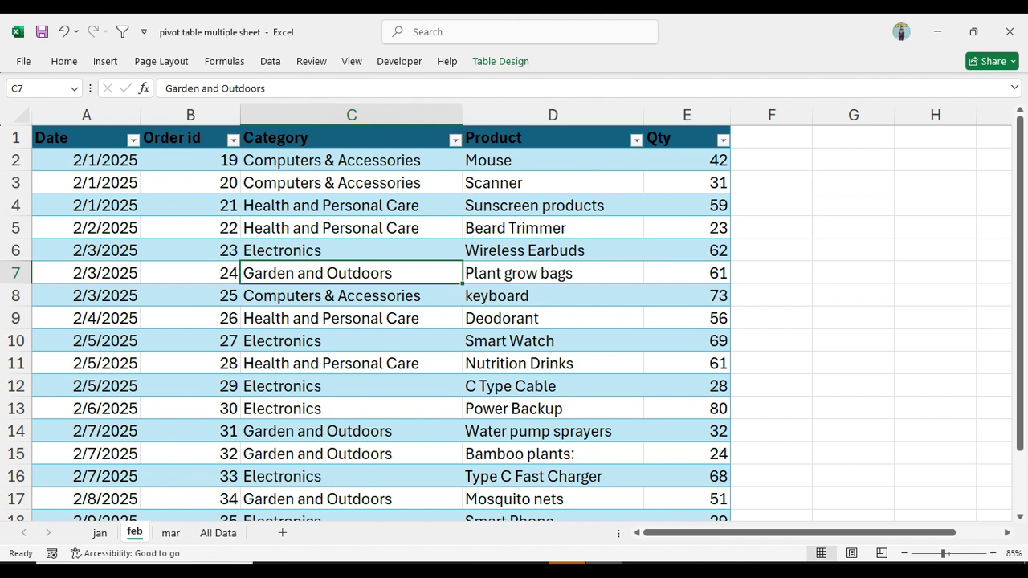
Step: Assign the name FEB to the selected cell C7 of the February table
{"action": "left_click", "coordinate": [25, 87]}
{"action": "type", "text": "FEB"}
{"action": "key", "text": "Return"}
Step: On the mar sheet, convert the data range A1:E19 into a table with headers
{"action": "left_click", "coordinate": [171, 533]}
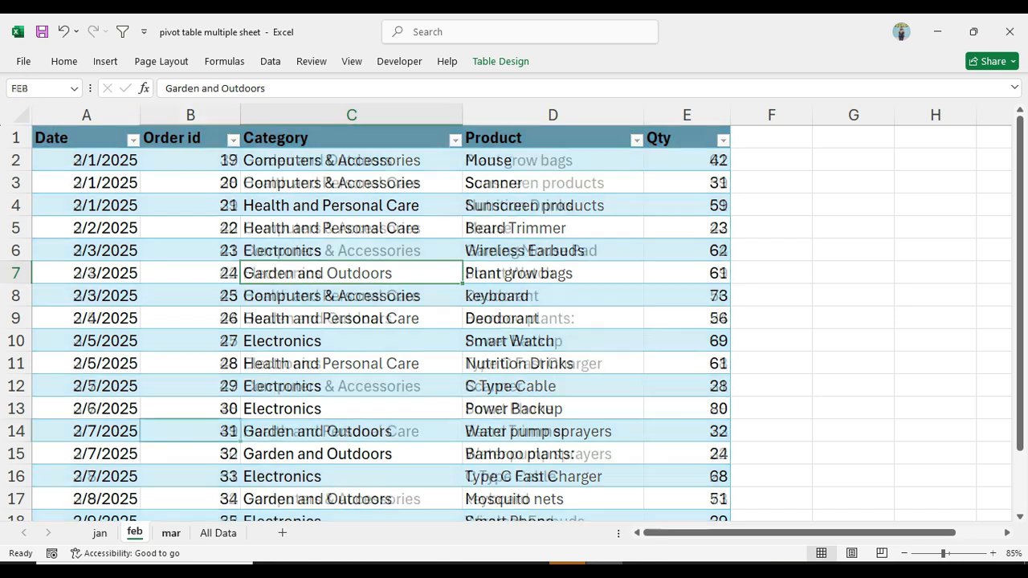
{"action": "left_click", "coordinate": [351, 364]}
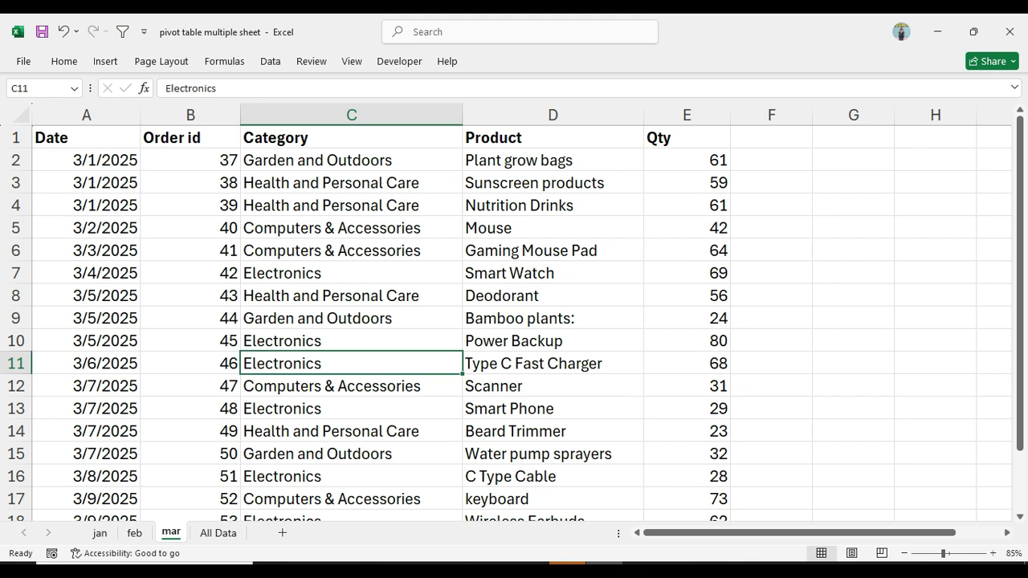
{"action": "key", "text": "ctrl+t"}
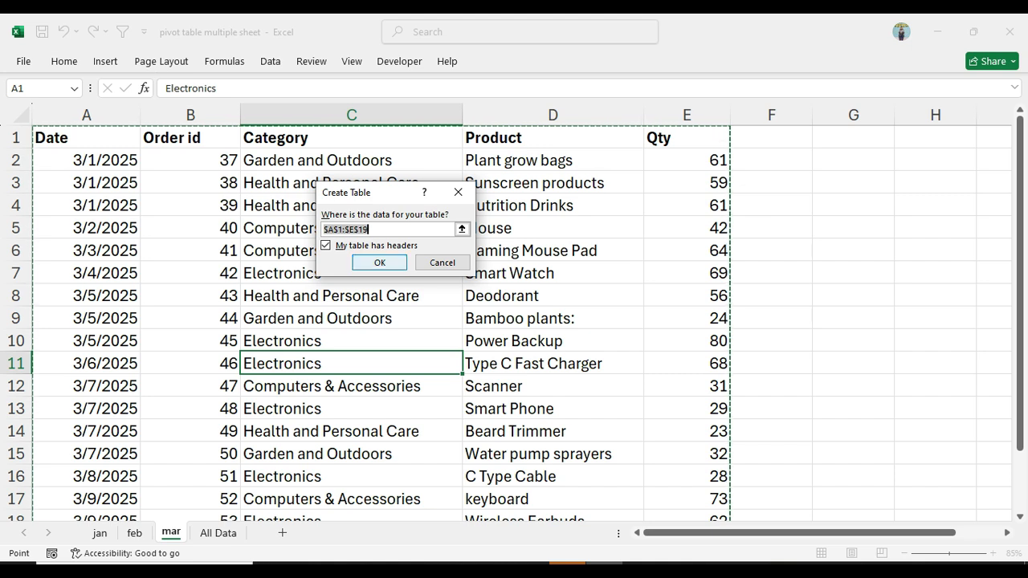
{"action": "key", "text": "Return"}
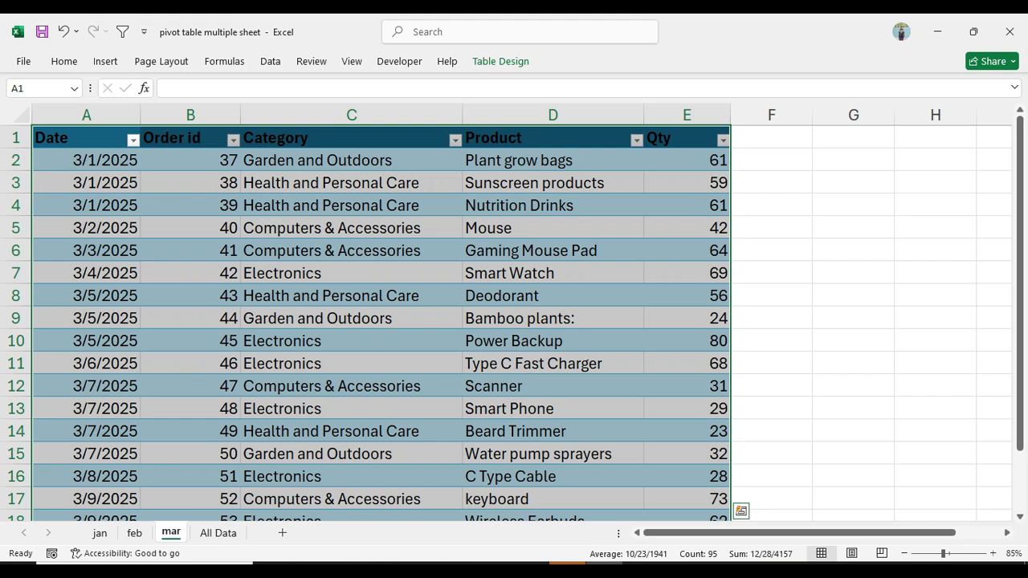
{"action": "key", "text": "super+s"}
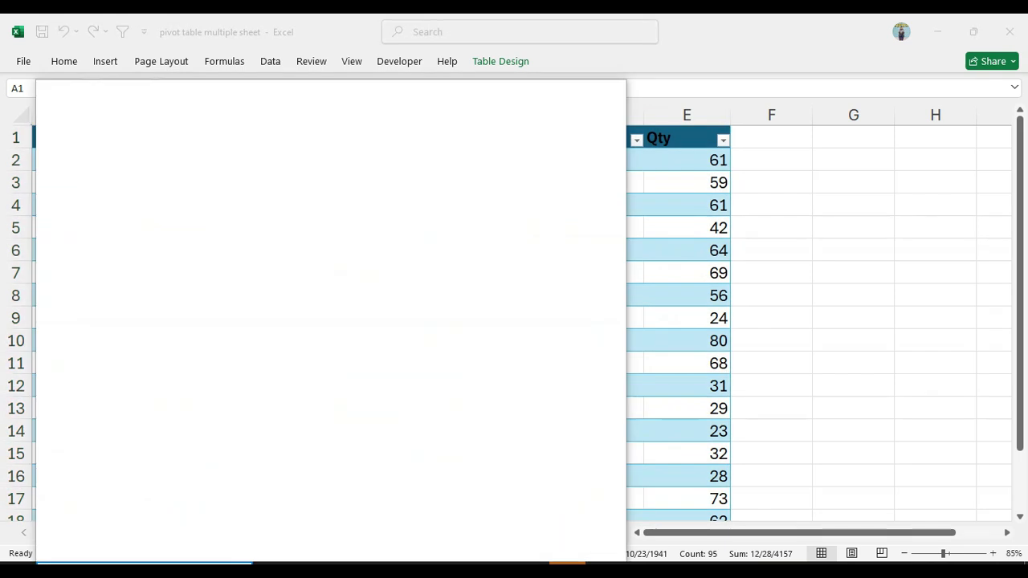
{"action": "key", "text": "Escape"}
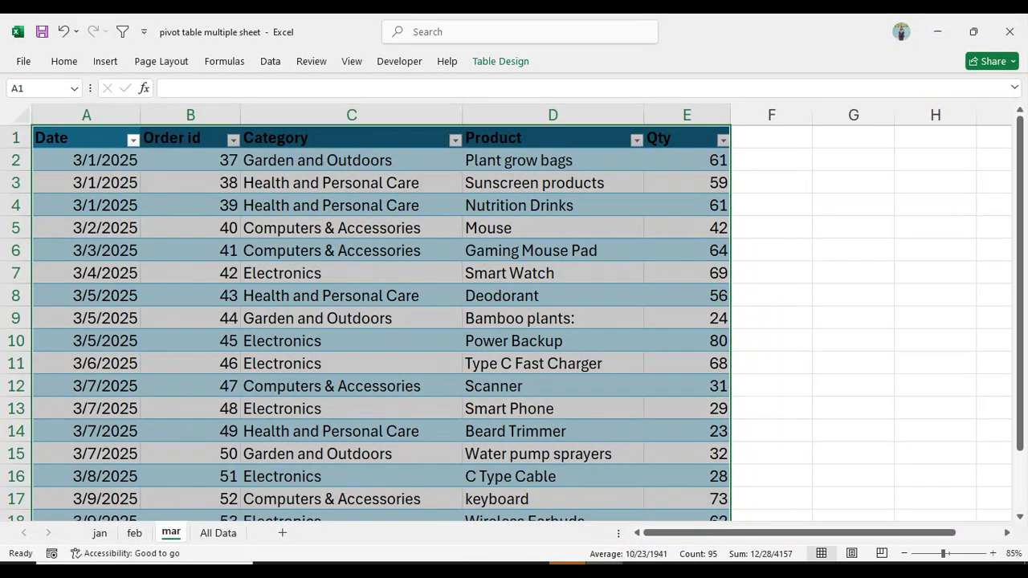
Step: Assign the name MAR to the selected March table range and review the list of defined names
{"action": "left_click", "coordinate": [38, 89]}
{"action": "type", "text": "MAR"}
{"action": "key", "text": "Return"}
{"action": "key", "text": "ctrl+q"}
{"action": "left_click", "coordinate": [351, 296]}
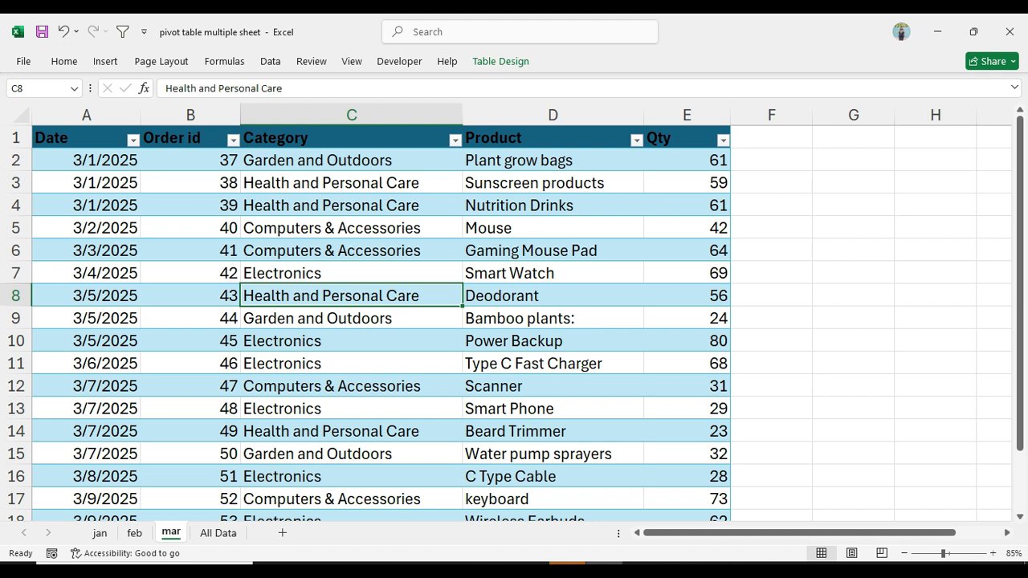
{"action": "left_click", "coordinate": [74, 89]}
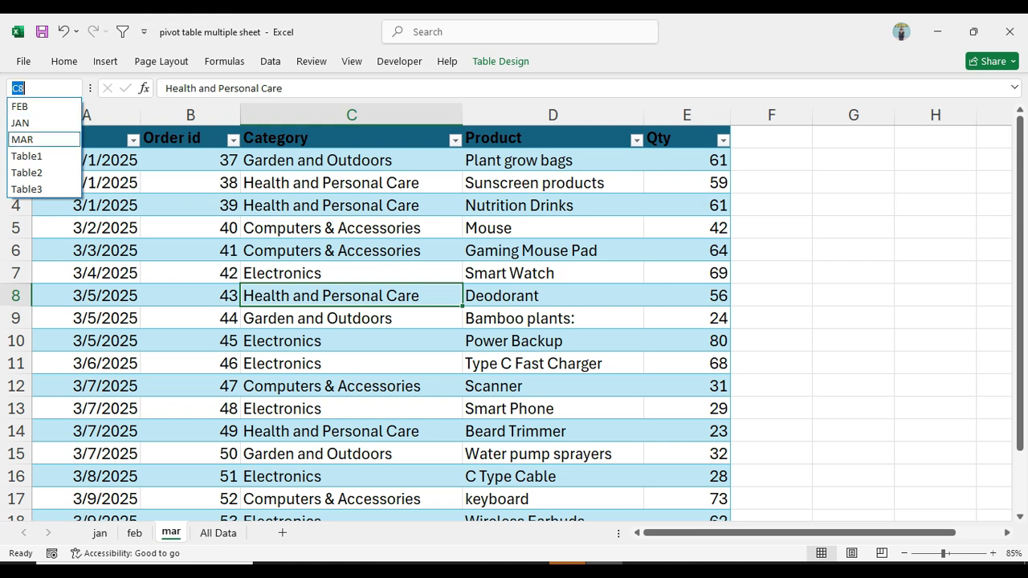
{"action": "key", "text": "Escape"}
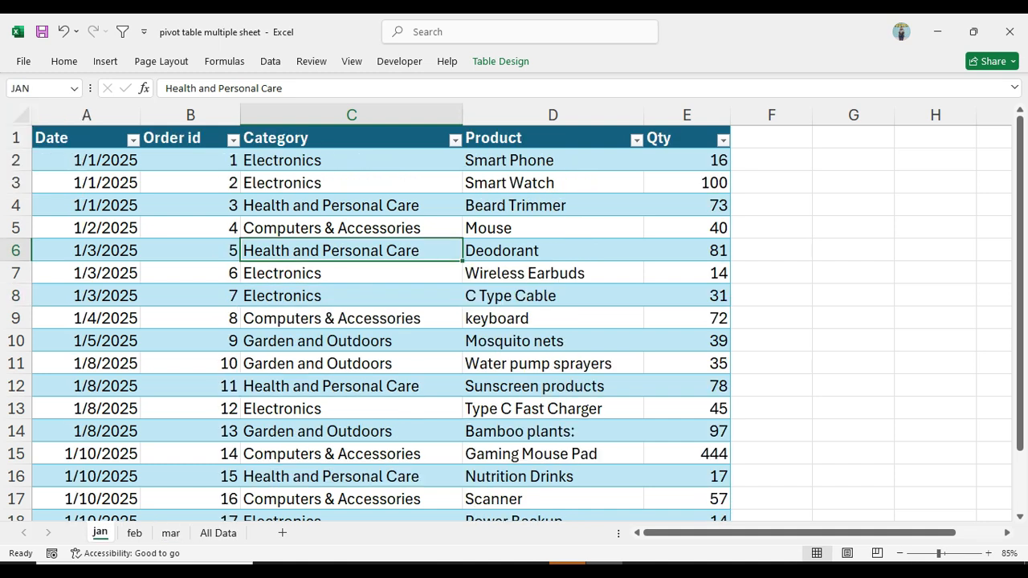
Step: Load the table on the jan sheet into the Power Query Editor
{"action": "left_click", "coordinate": [352, 183]}
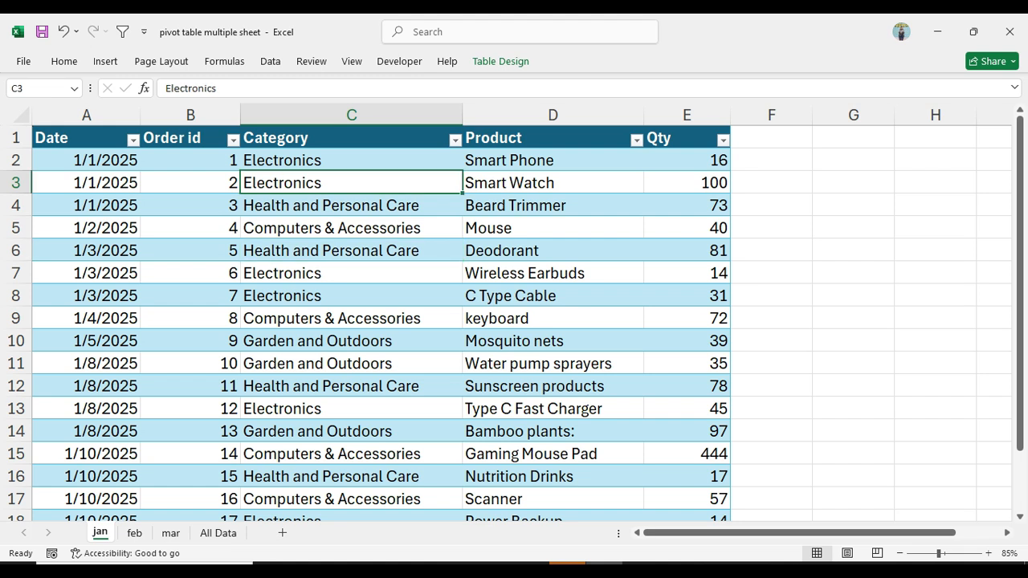
{"action": "left_click", "coordinate": [271, 61]}
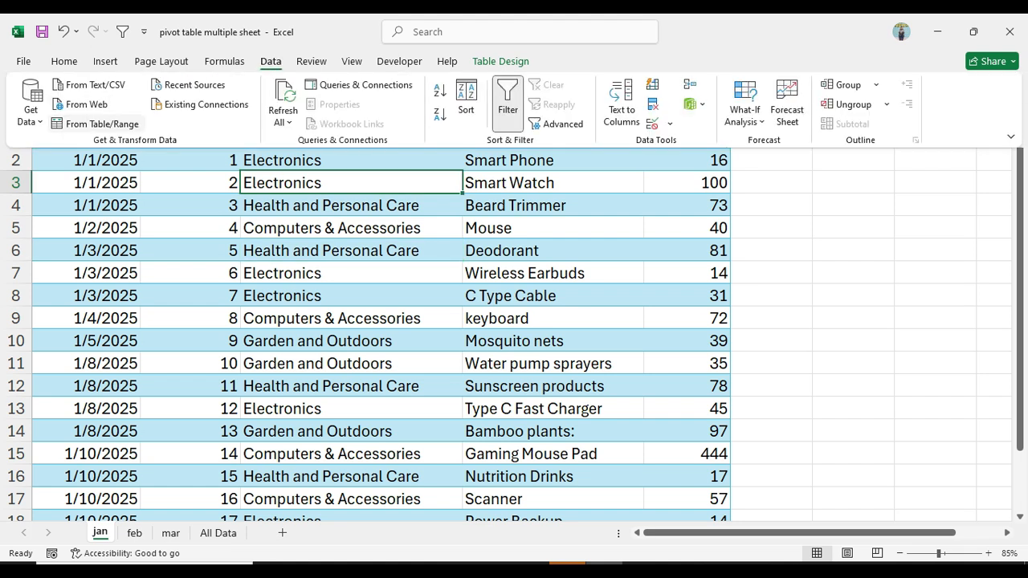
{"action": "left_click", "coordinate": [102, 124]}
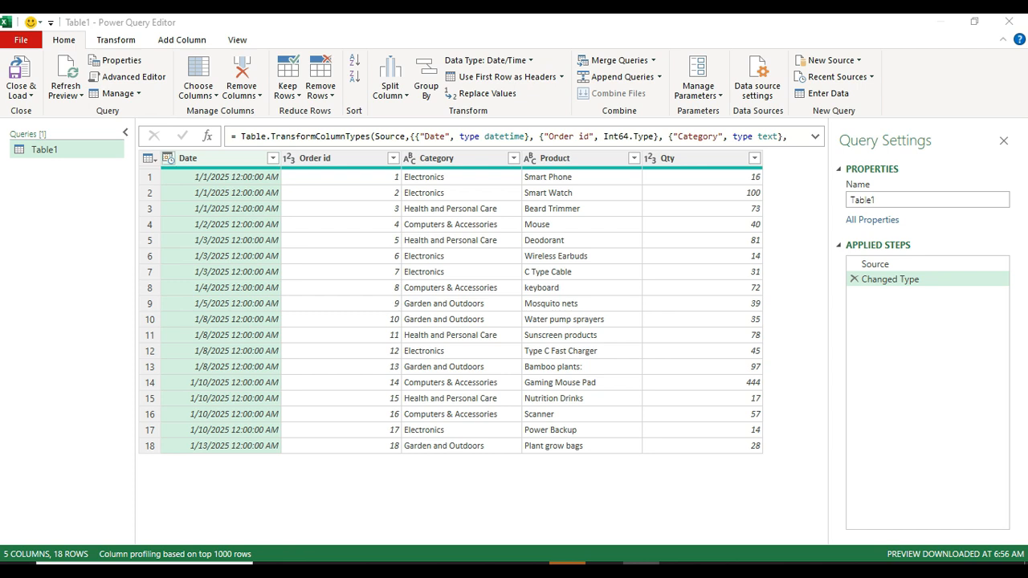
Step: Change the Date column's data type to Date in the Table1 query, replacing the current conversion
{"action": "left_click", "coordinate": [168, 158]}
{"action": "left_click", "coordinate": [345, 240]}
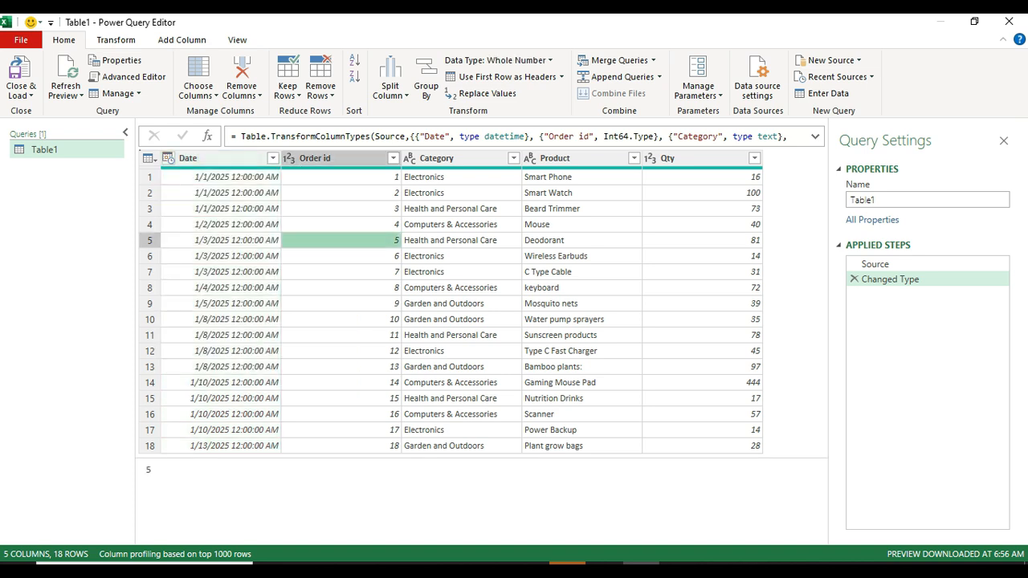
{"action": "left_click", "coordinate": [168, 158]}
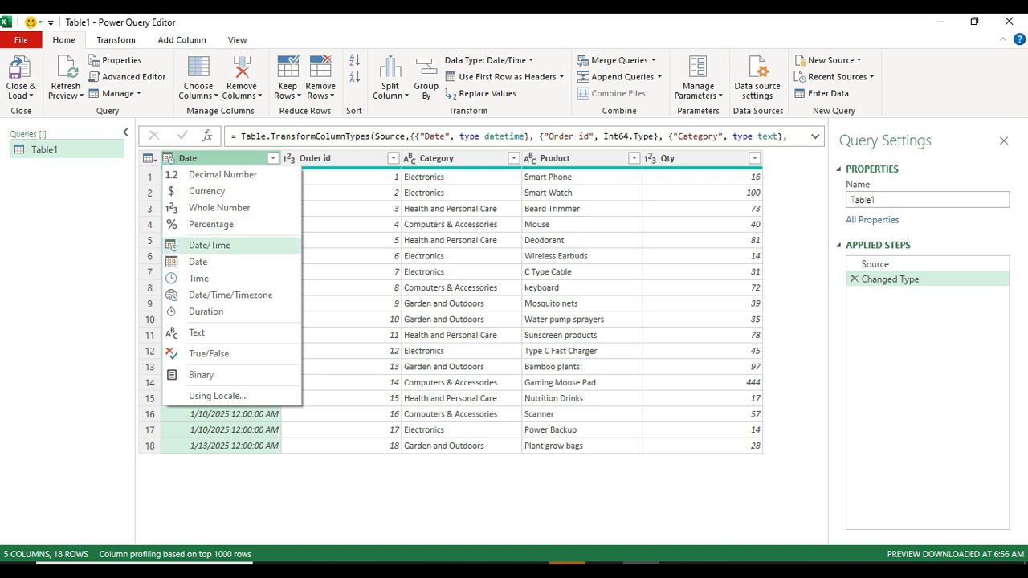
{"action": "left_click", "coordinate": [199, 262]}
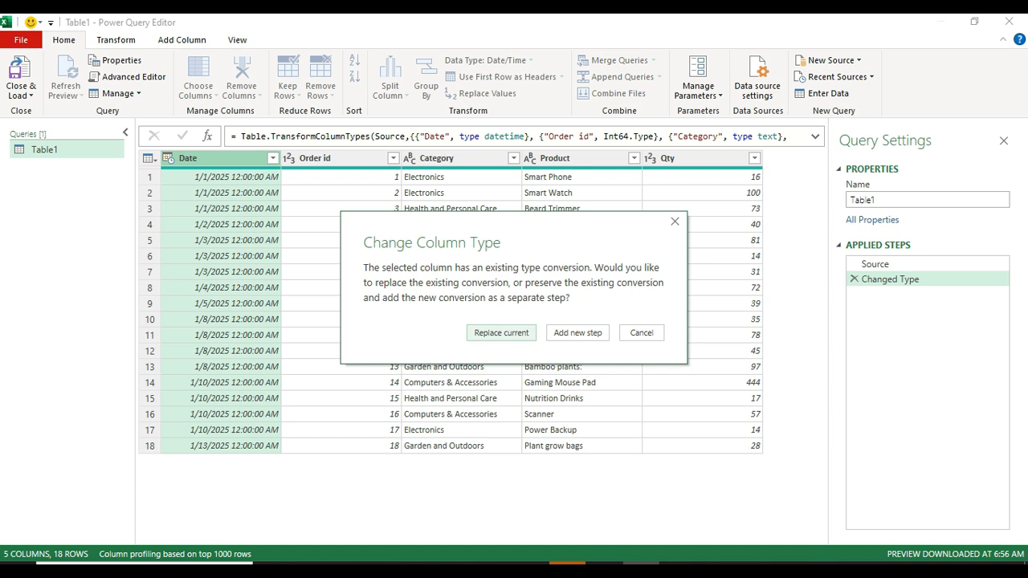
{"action": "key", "text": "Return"}
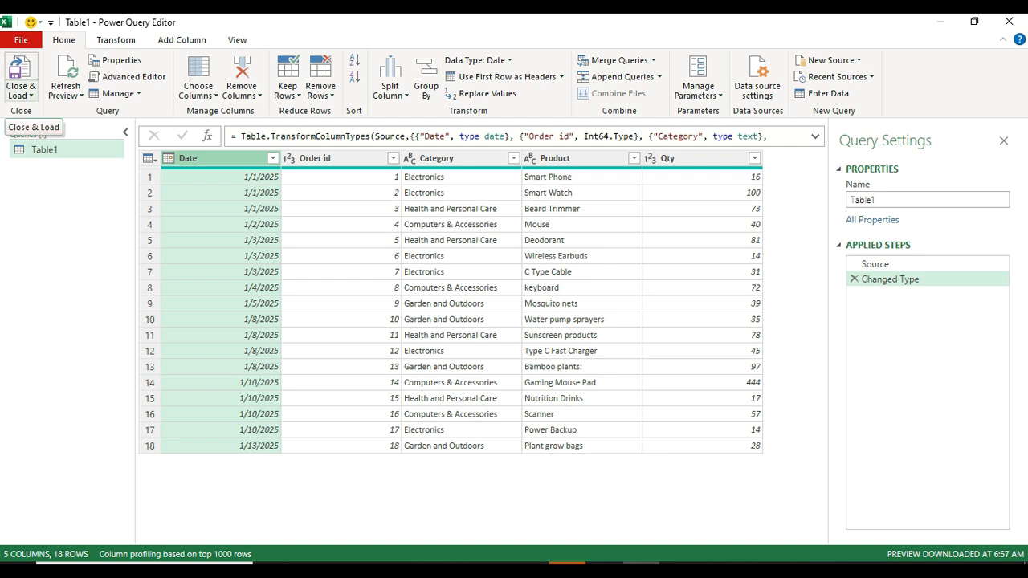
Step: Close the editor and load the January query to the workbook as a connection only
{"action": "left_click", "coordinate": [20, 94]}
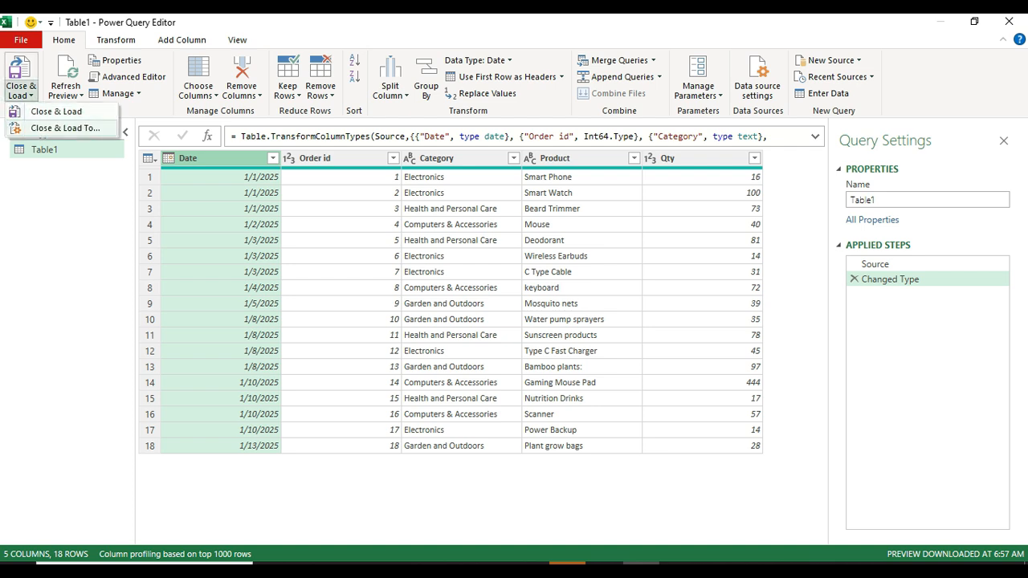
{"action": "left_click", "coordinate": [54, 129]}
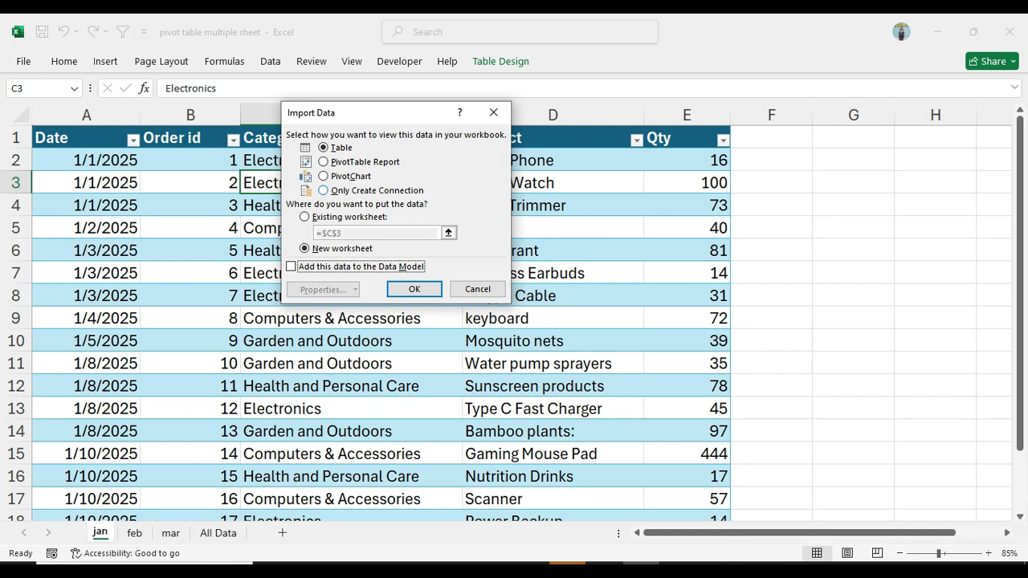
{"action": "left_click", "coordinate": [324, 191]}
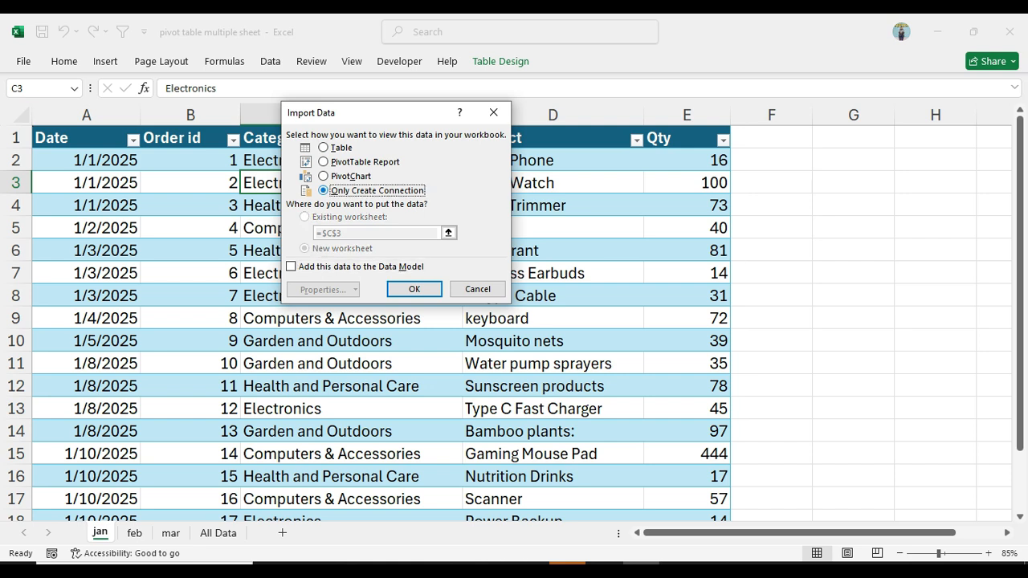
{"action": "left_click", "coordinate": [414, 289]}
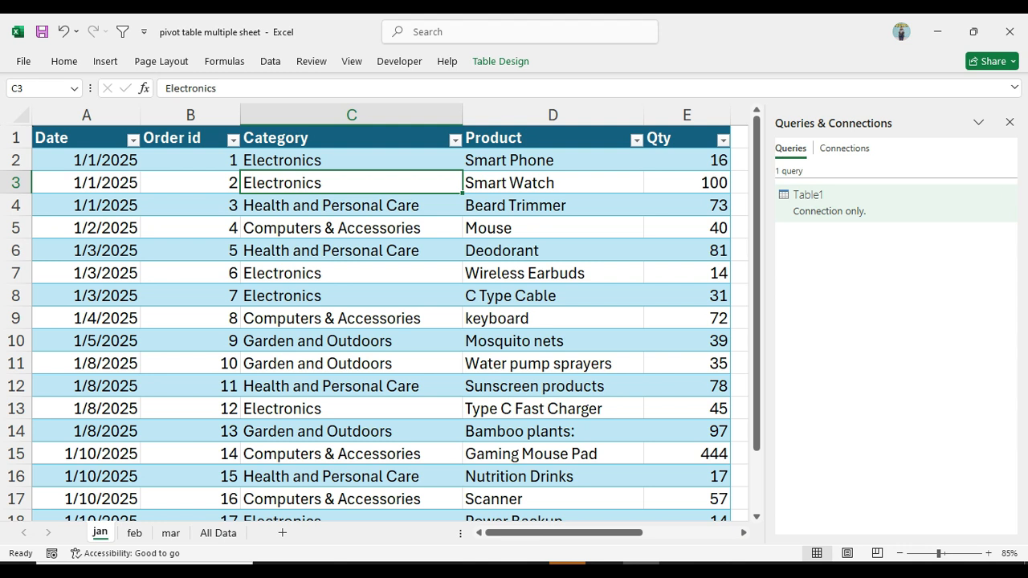
Step: Hide the Queries & Connections pane and bring it back to show the January query
{"action": "mouse_move", "coordinate": [852, 203]}
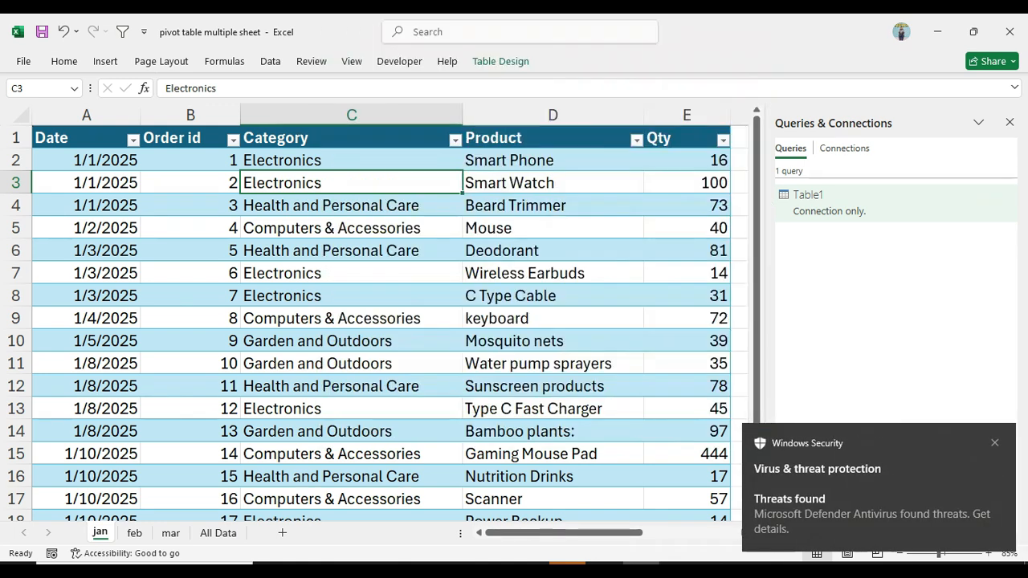
{"action": "left_click", "coordinate": [191, 250]}
{"action": "left_click", "coordinate": [1010, 122]}
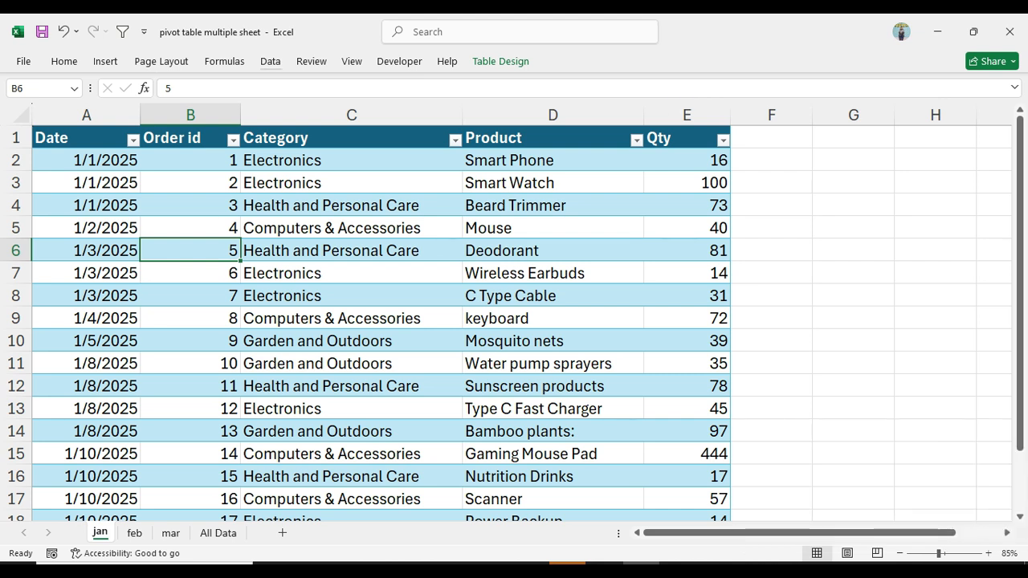
{"action": "left_click", "coordinate": [269, 61]}
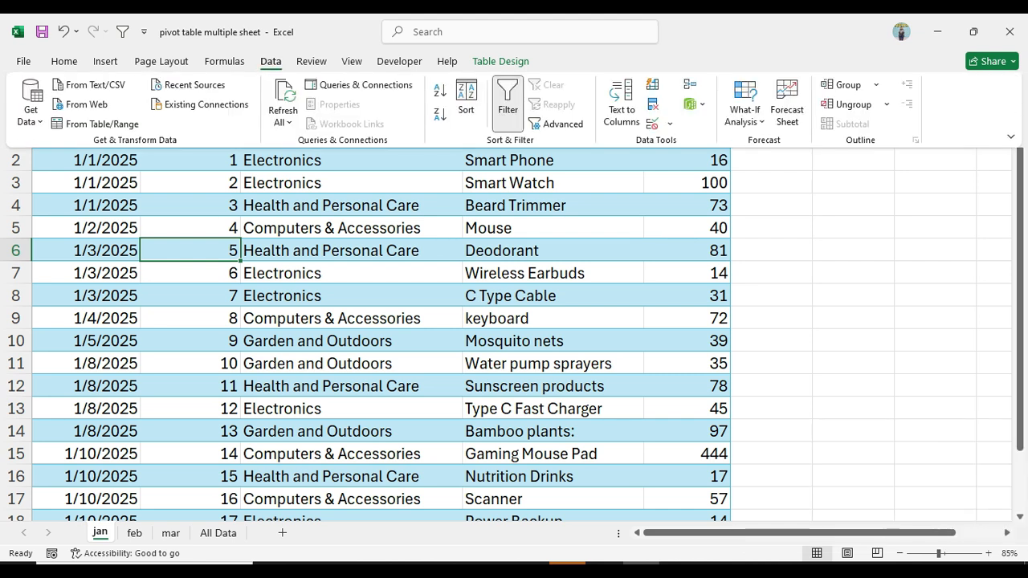
{"action": "left_click", "coordinate": [360, 85]}
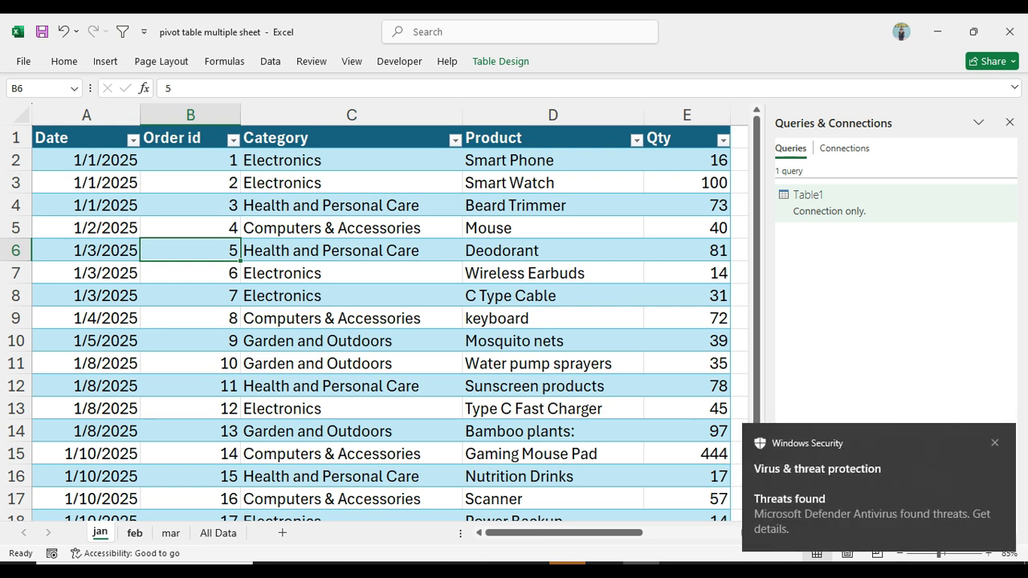
Step: Load the table on the feb sheet into the Power Query Editor
{"action": "key", "text": "ctrl+Page_Down"}
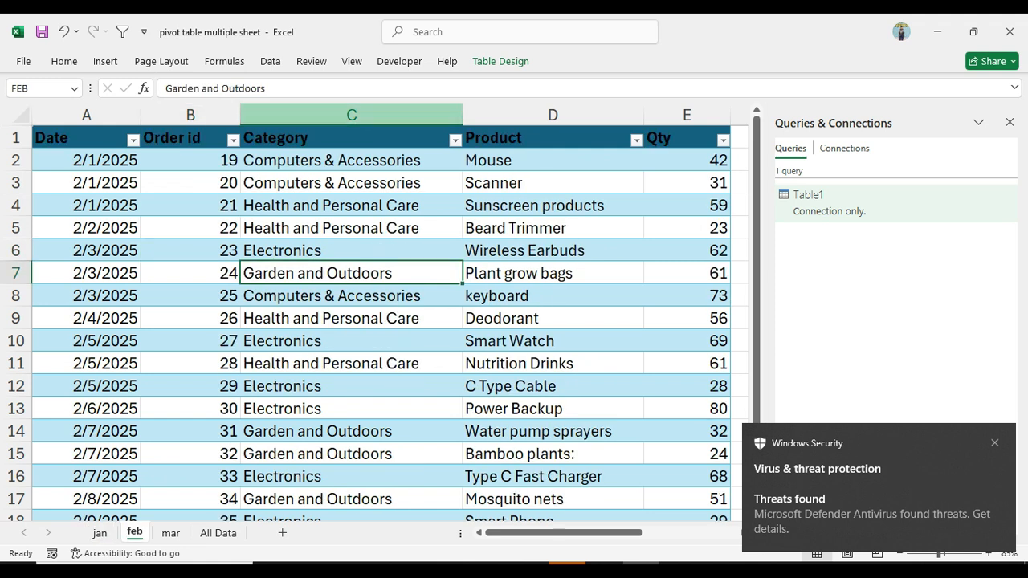
{"action": "left_click", "coordinate": [271, 61]}
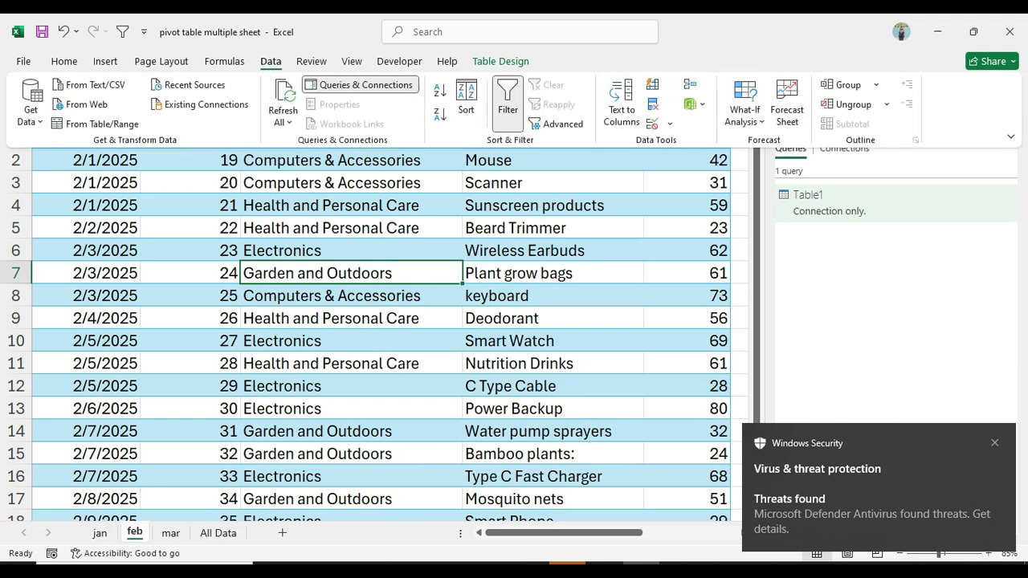
{"action": "left_click", "coordinate": [102, 124]}
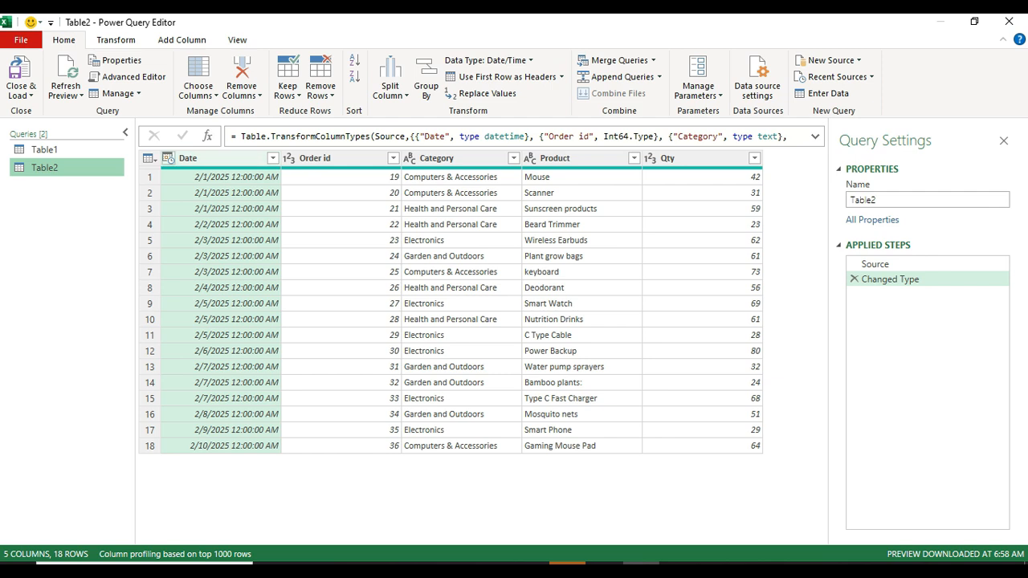
Step: Change the Date column's data type to Date in the Table2 query, replacing the current conversion
{"action": "left_click", "coordinate": [168, 159]}
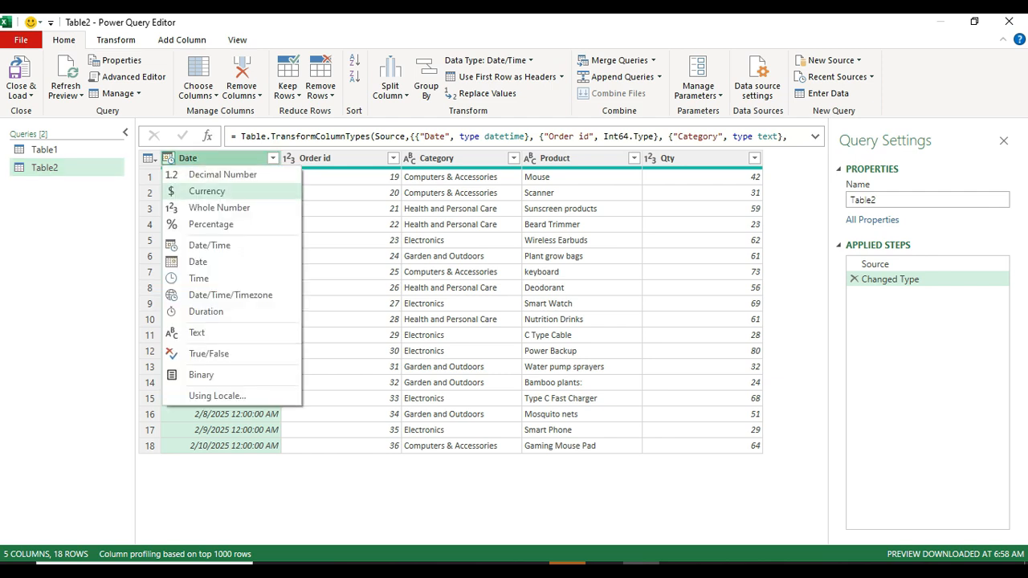
{"action": "left_click", "coordinate": [199, 262]}
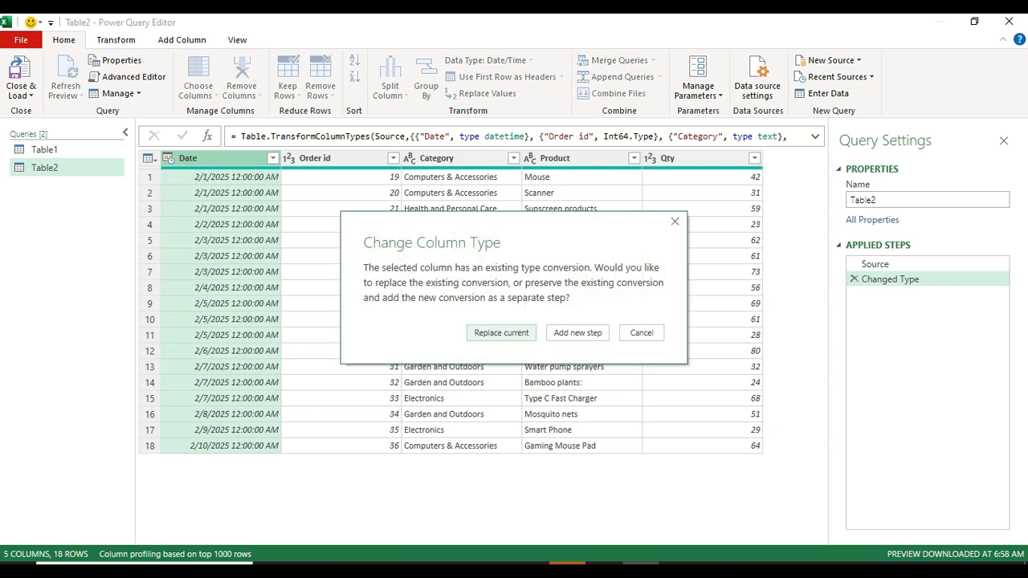
{"action": "key", "text": "Return"}
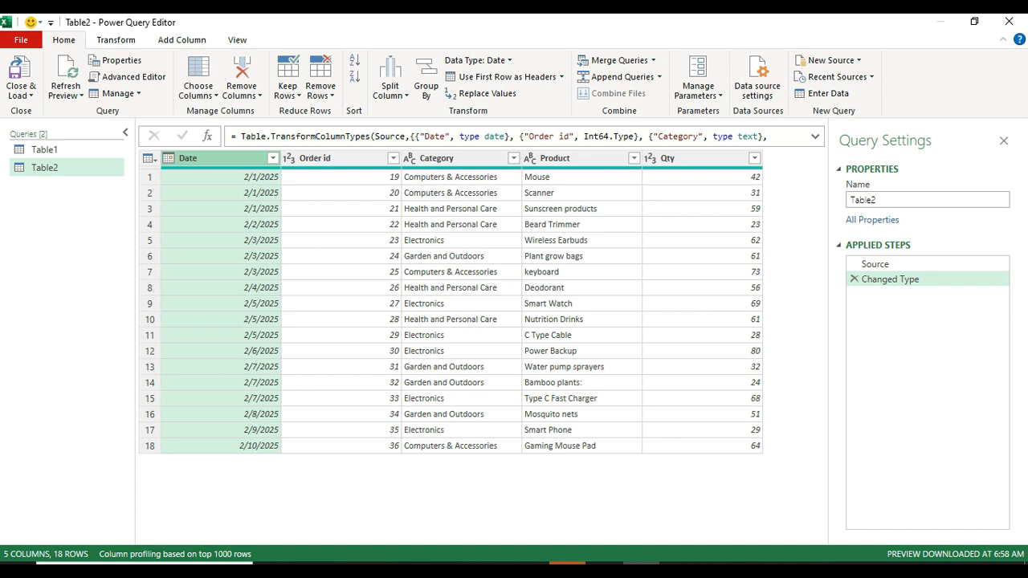
Step: Close the editor, load the February query as a connection only, and preview the Table2 query
{"action": "left_click", "coordinate": [21, 95]}
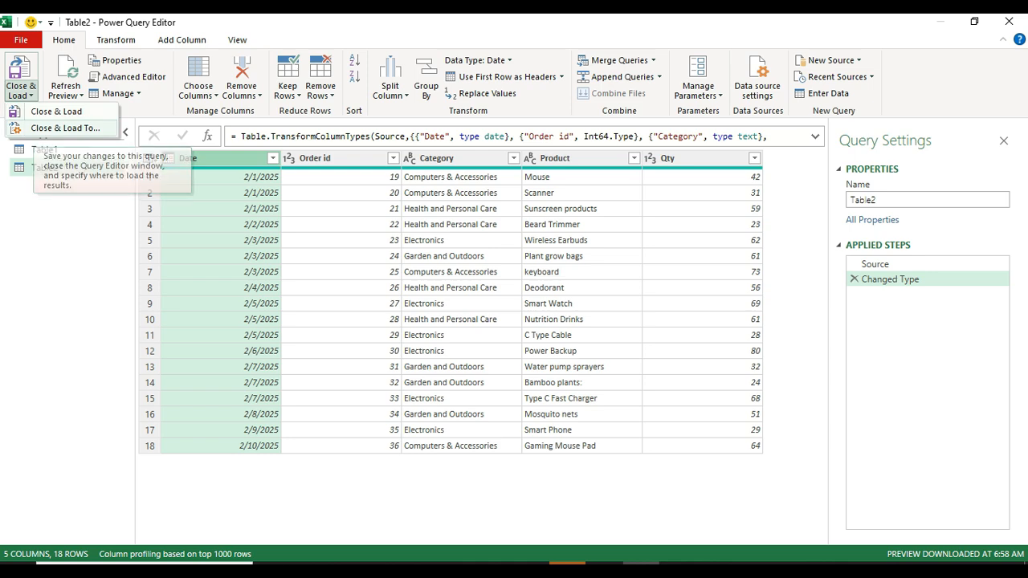
{"action": "left_click", "coordinate": [57, 111]}
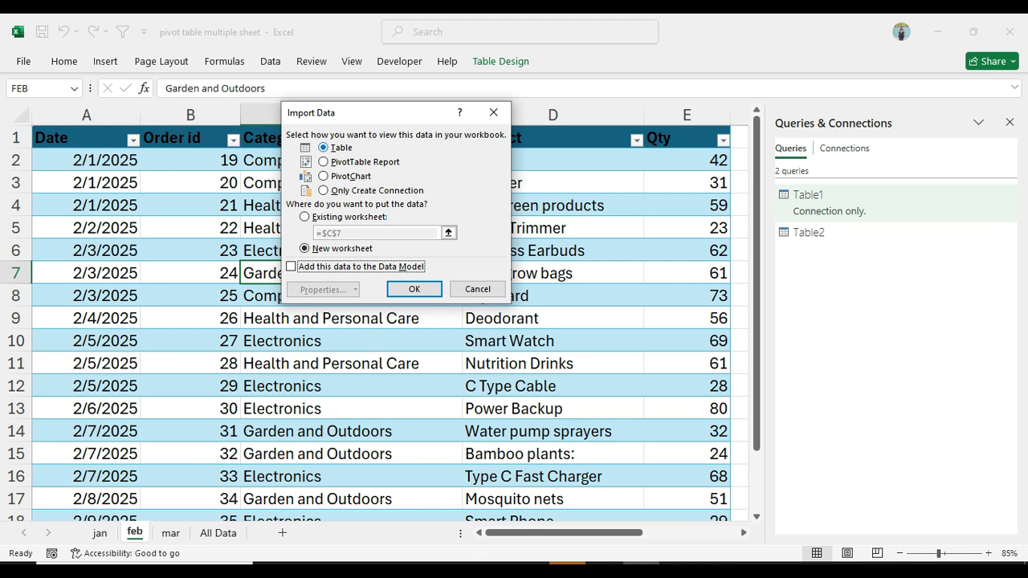
{"action": "left_click", "coordinate": [324, 190]}
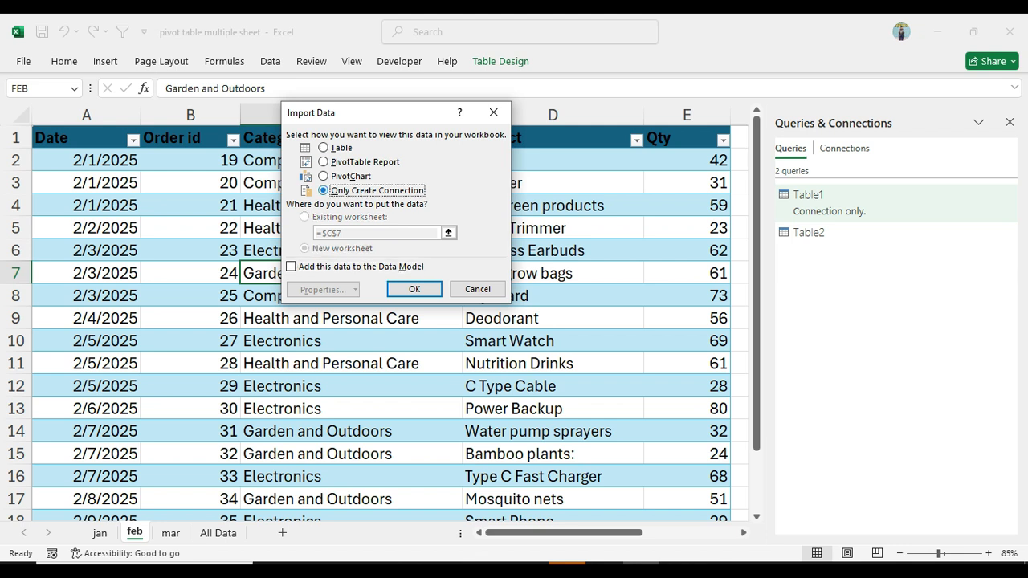
{"action": "left_click", "coordinate": [414, 289]}
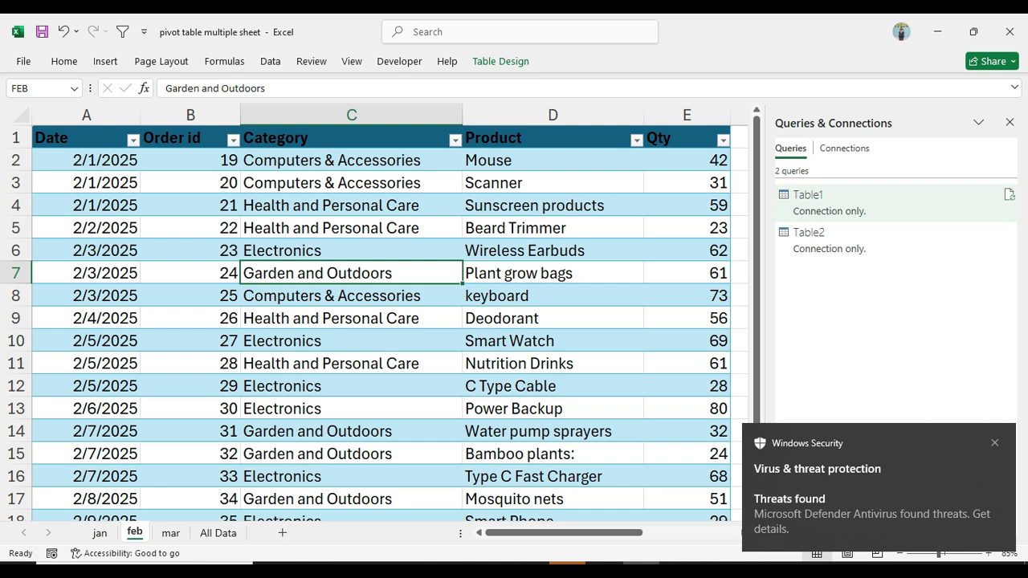
{"action": "mouse_move", "coordinate": [809, 233]}
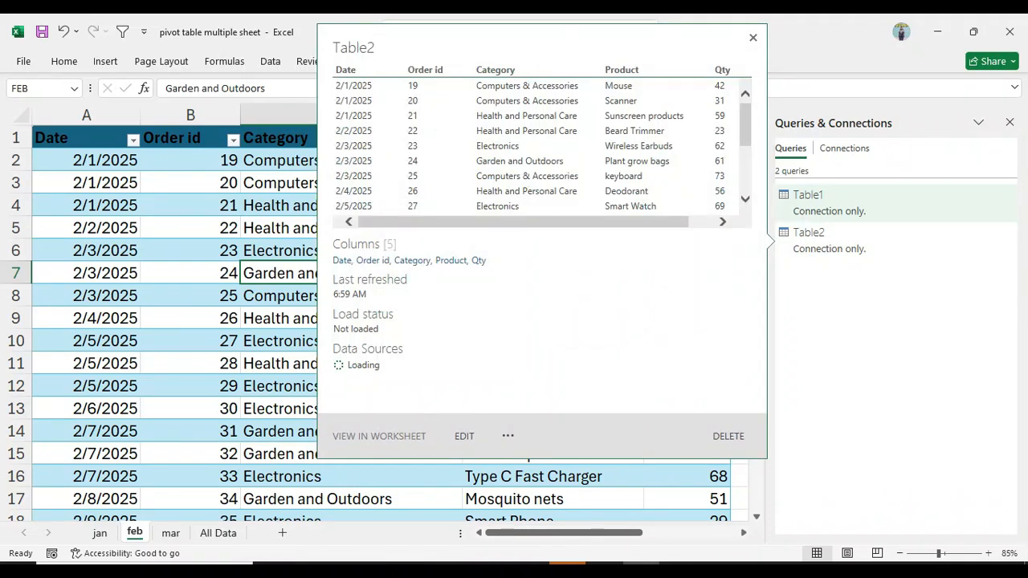
{"action": "left_click", "coordinate": [190, 342]}
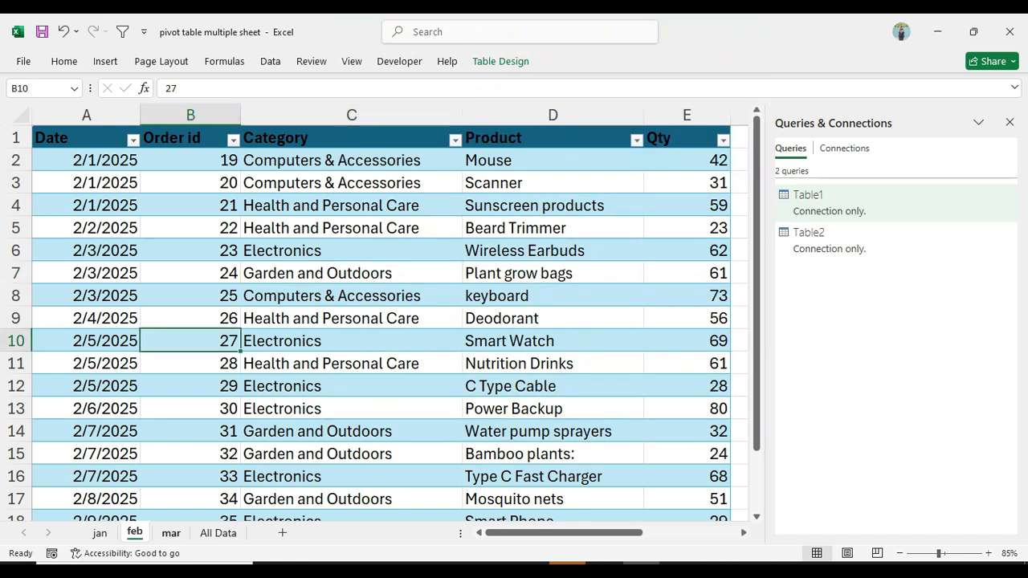
Step: Load the table on the mar sheet into the Power Query Editor
{"action": "left_click", "coordinate": [171, 533]}
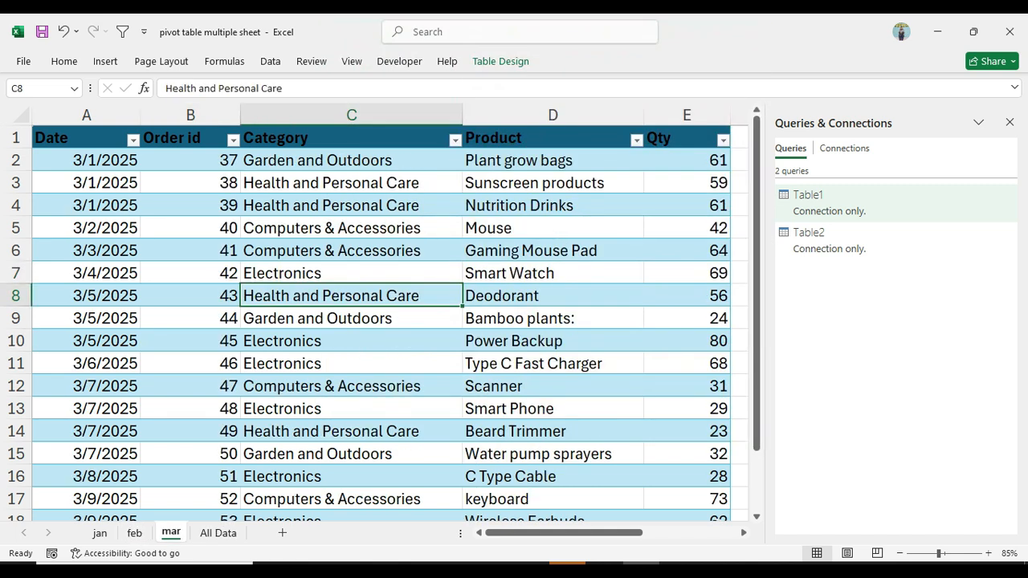
{"action": "left_click", "coordinate": [270, 61]}
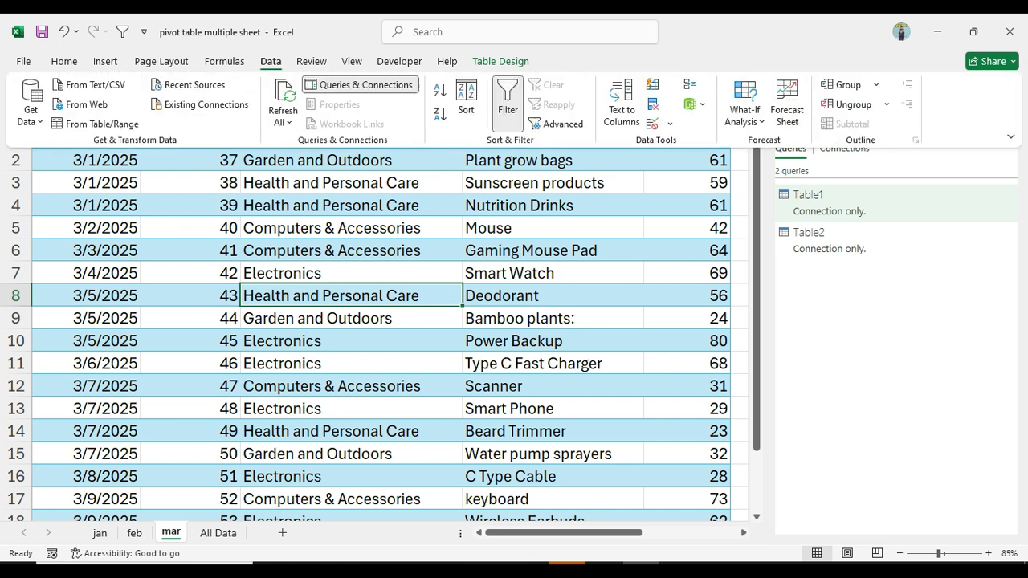
{"action": "left_click", "coordinate": [94, 124]}
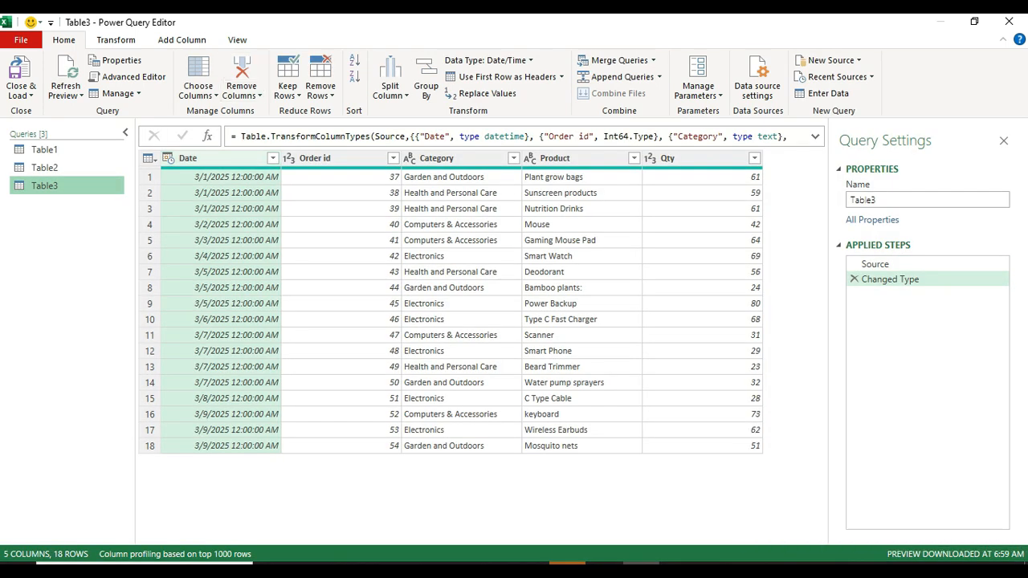
Step: Change the Date column's data type to Date in the Table3 query, replacing the current conversion
{"action": "left_click", "coordinate": [168, 158]}
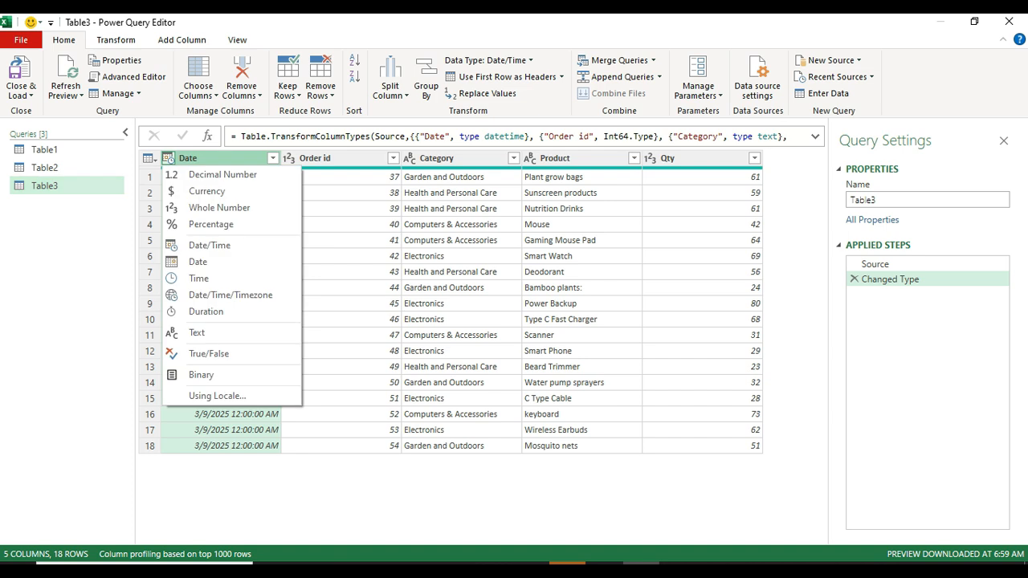
{"action": "left_click", "coordinate": [198, 262]}
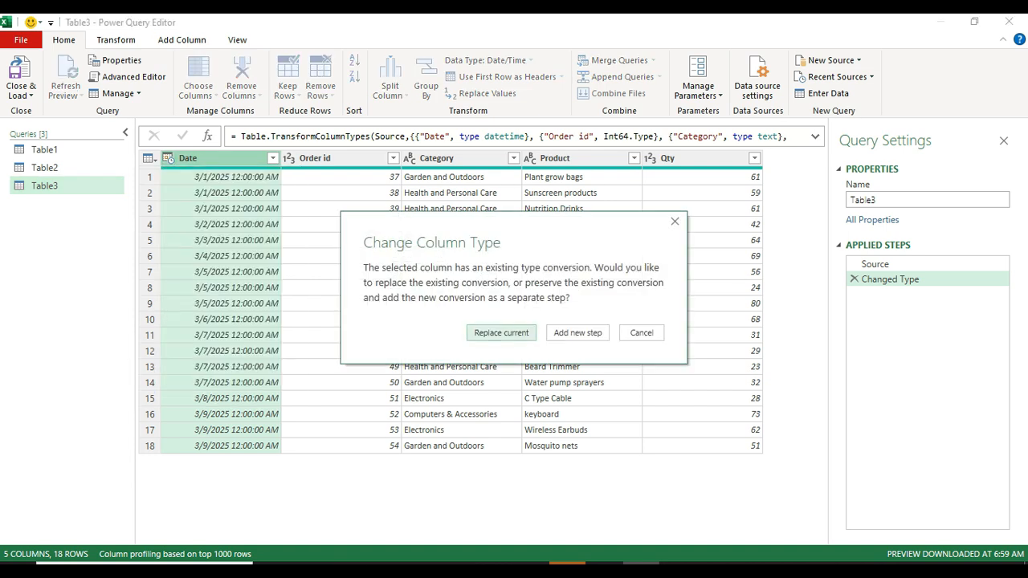
{"action": "key", "text": "Return"}
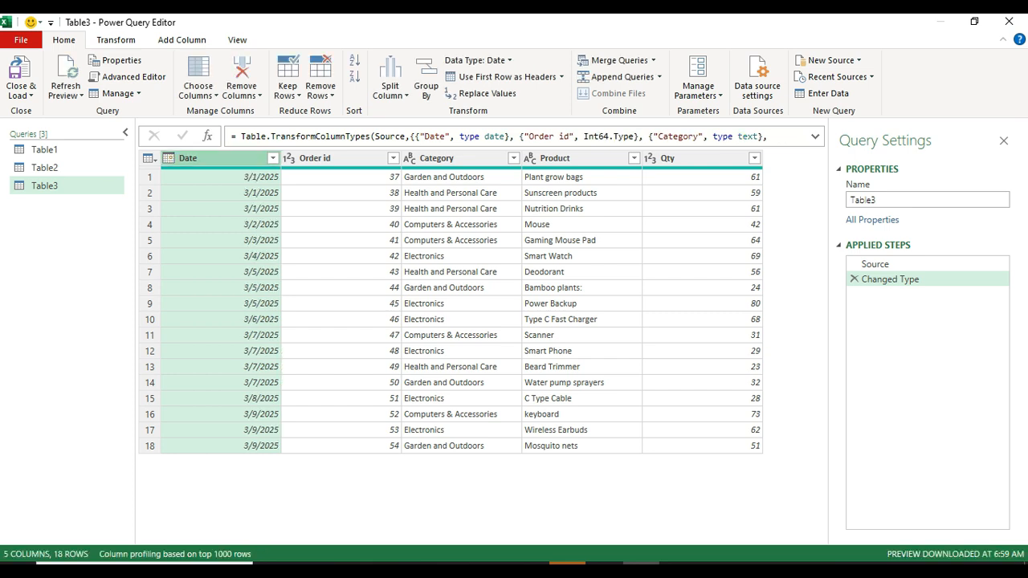
Step: Close the editor, load the March query as a connection only, and preview the Table3 query
{"action": "left_click", "coordinate": [21, 94]}
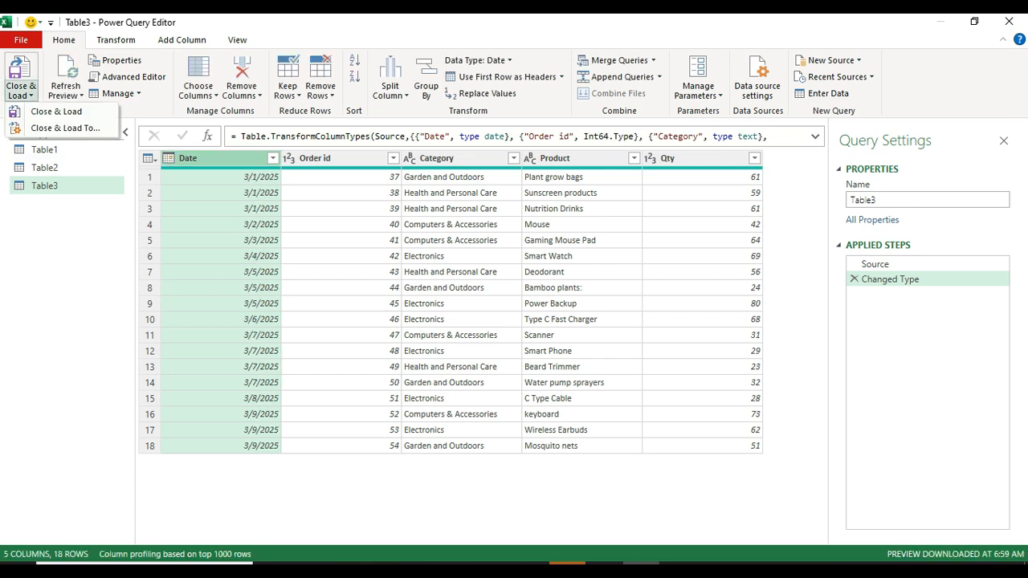
{"action": "left_click", "coordinate": [56, 111]}
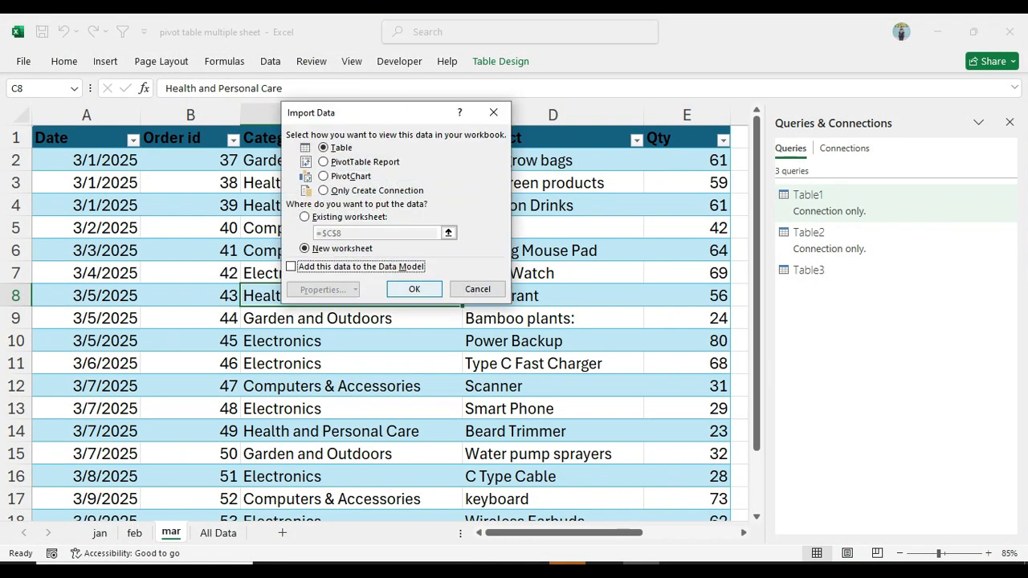
{"action": "left_click", "coordinate": [324, 190]}
{"action": "left_click", "coordinate": [415, 289]}
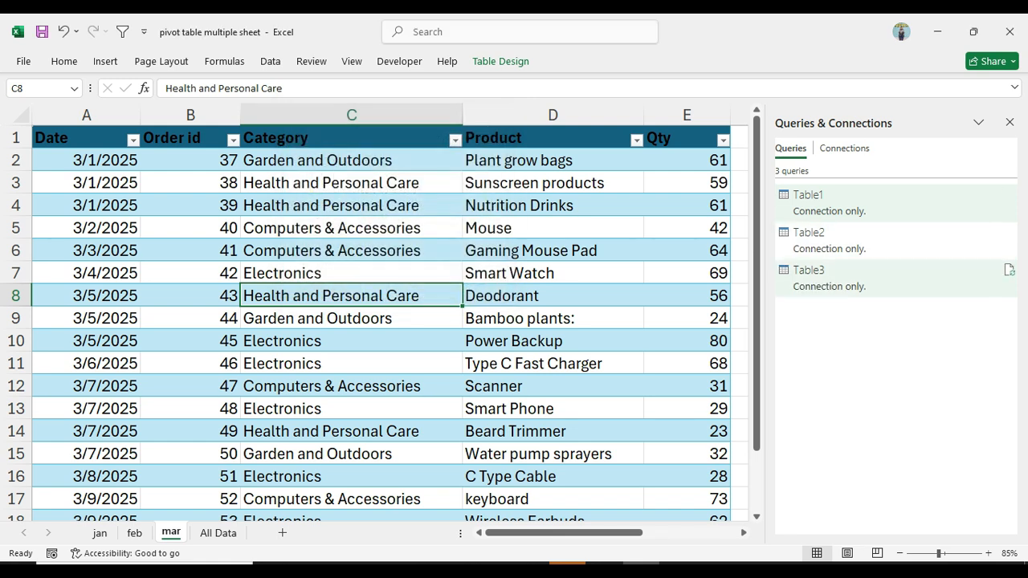
{"action": "mouse_move", "coordinate": [809, 277]}
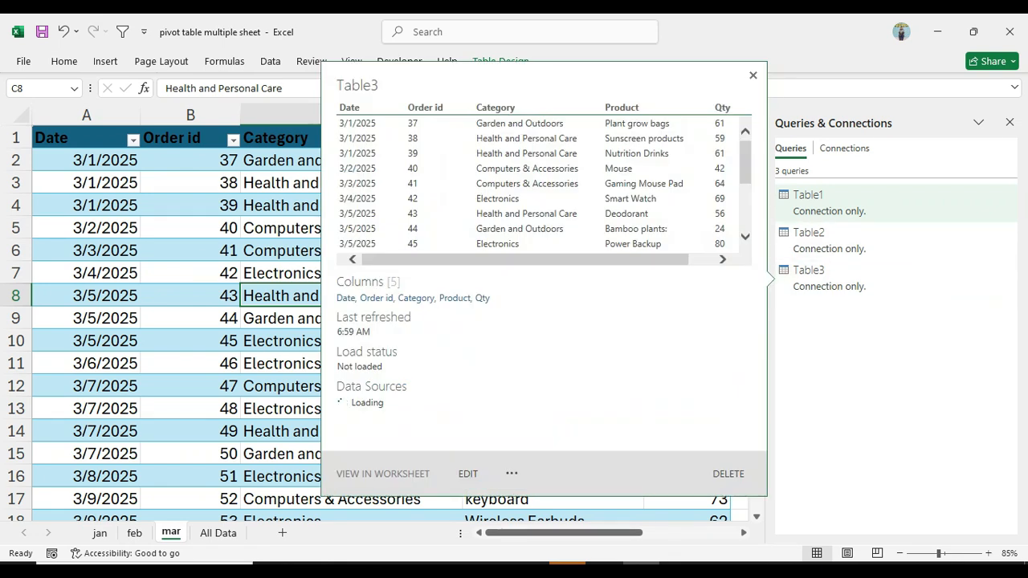
{"action": "left_click", "coordinate": [190, 364]}
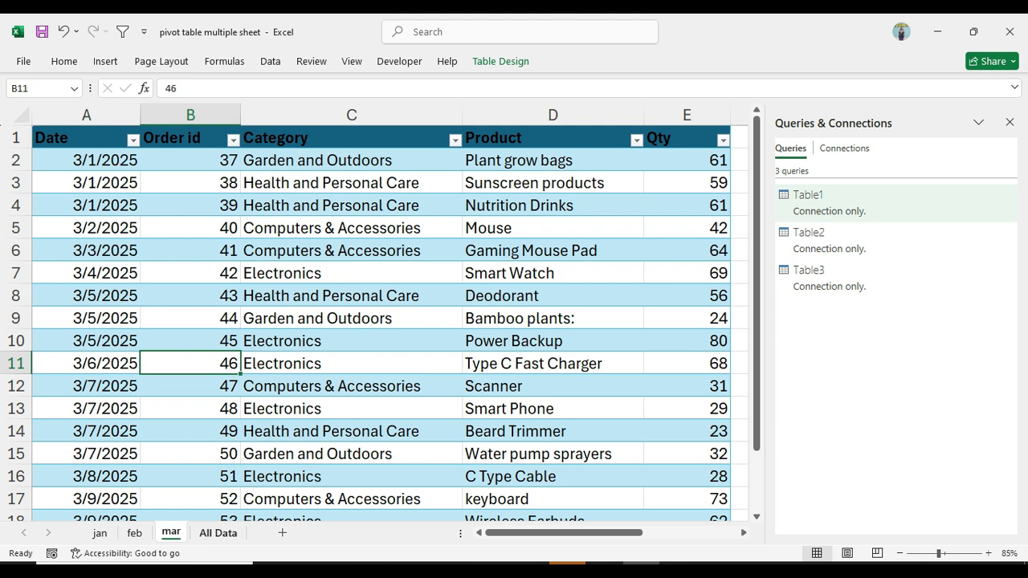
Step: Go to the All Data sheet and launch the Power Query Editor from there
{"action": "left_click", "coordinate": [218, 533]}
{"action": "left_click", "coordinate": [270, 61]}
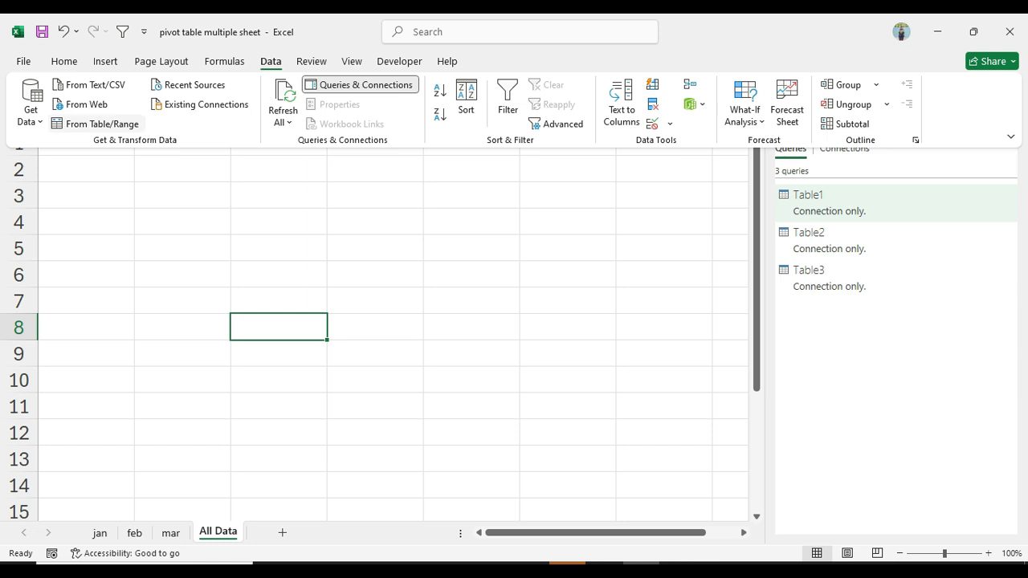
{"action": "left_click", "coordinate": [31, 110]}
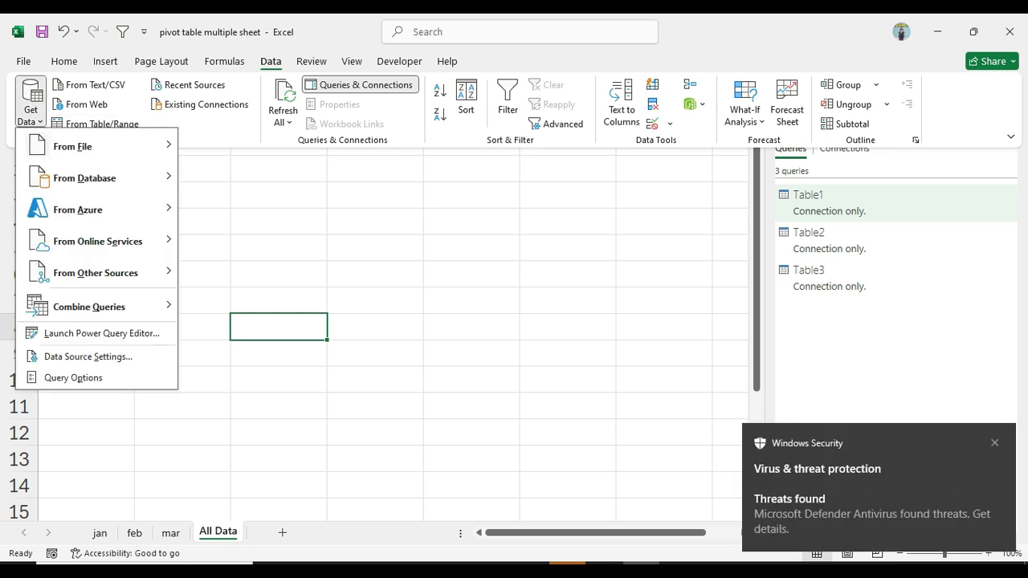
{"action": "left_click", "coordinate": [102, 332]}
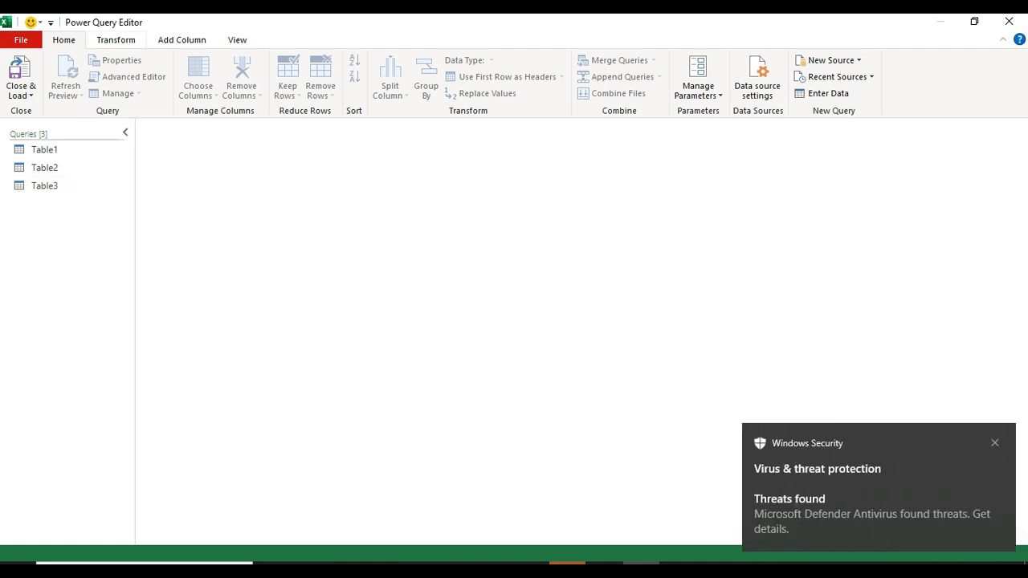
{"action": "left_click", "coordinate": [116, 40]}
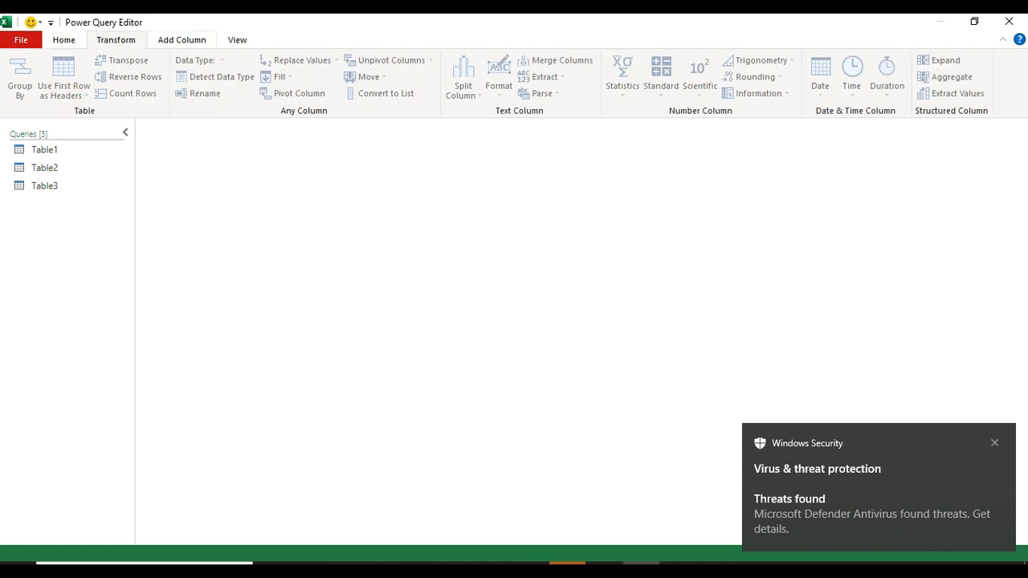
{"action": "left_click", "coordinate": [64, 40]}
Step: Append Table1, Table2 and Table3 as a new query using the three or more tables option, and look through the combined rows
{"action": "left_click", "coordinate": [48, 150]}
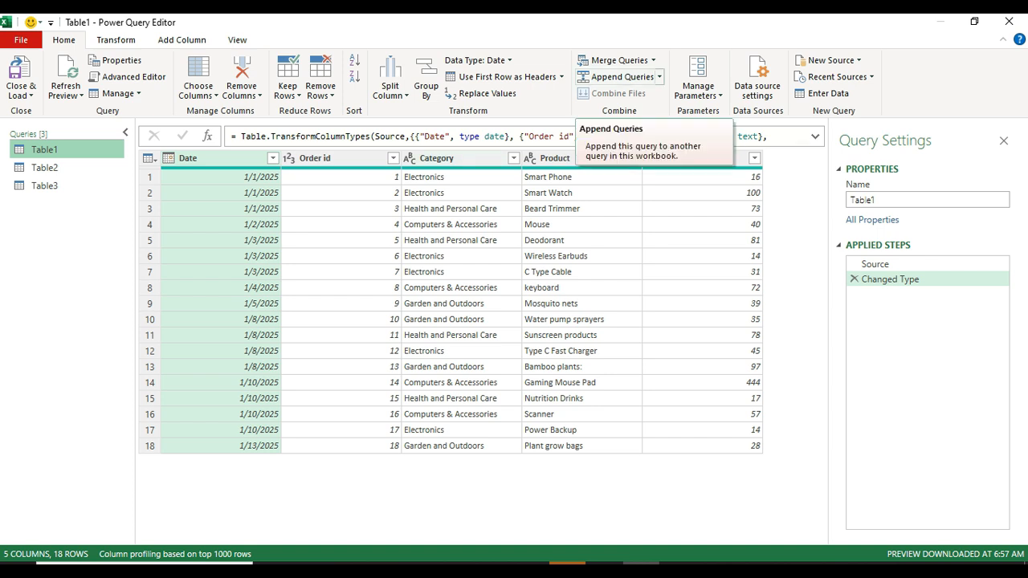
{"action": "left_click", "coordinate": [658, 76]}
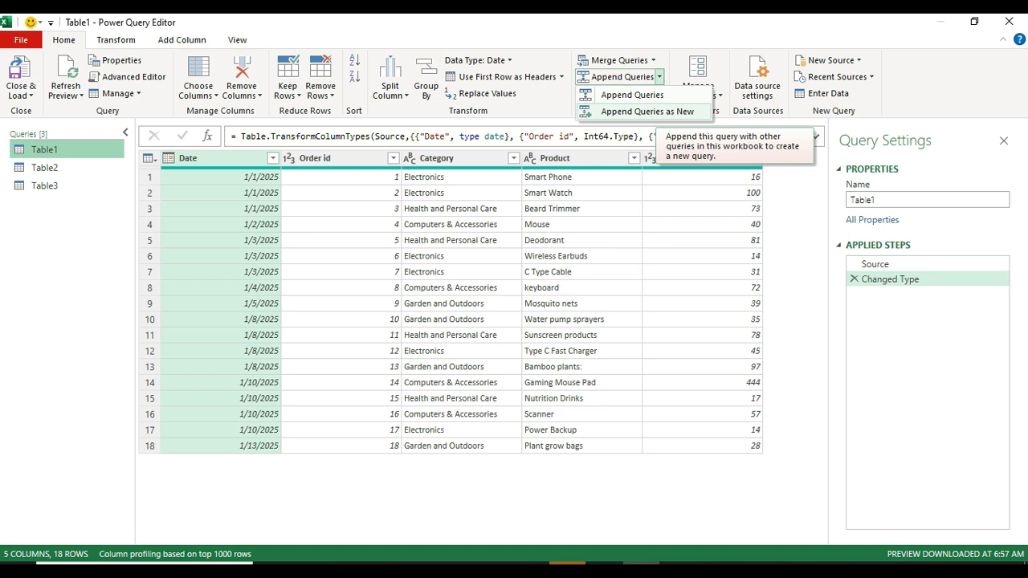
{"action": "left_click", "coordinate": [647, 111]}
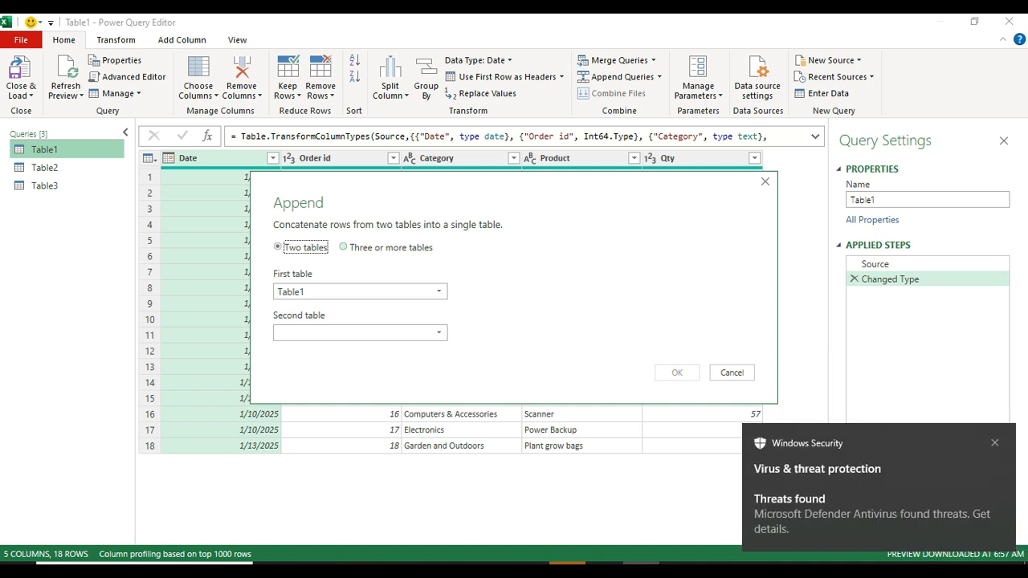
{"action": "left_click", "coordinate": [344, 247]}
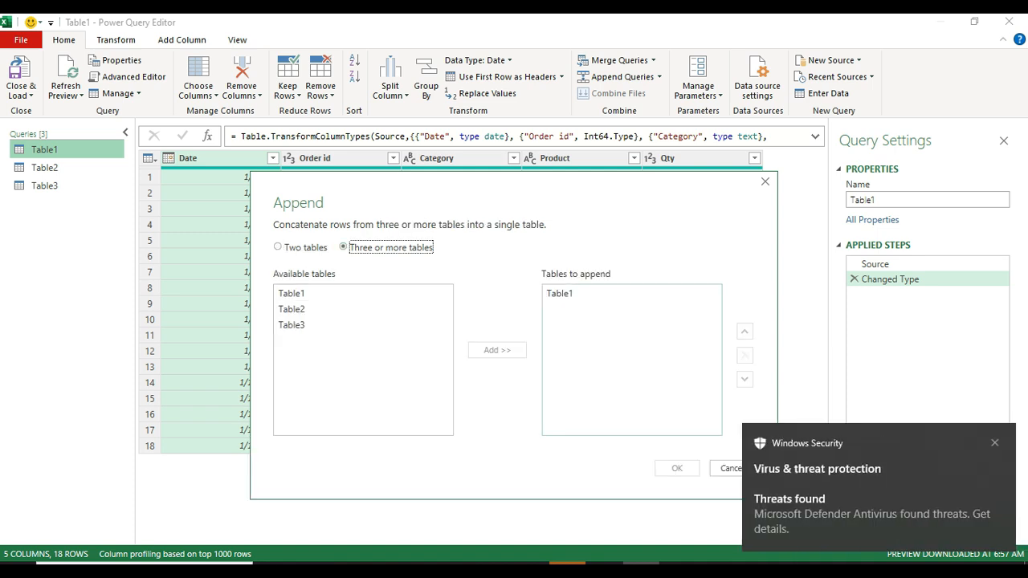
{"action": "left_click", "coordinate": [292, 309]}
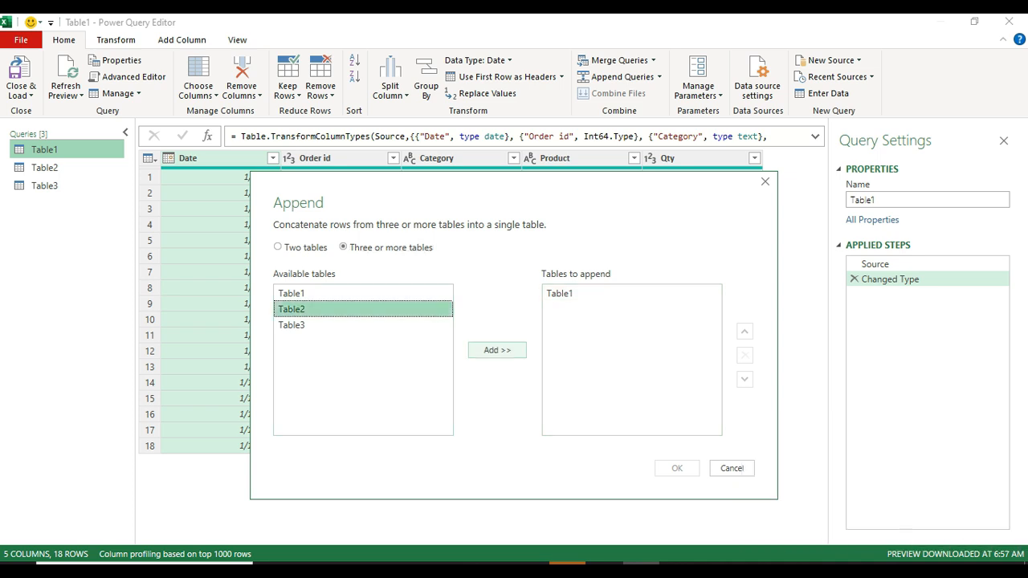
{"action": "left_click", "coordinate": [498, 350]}
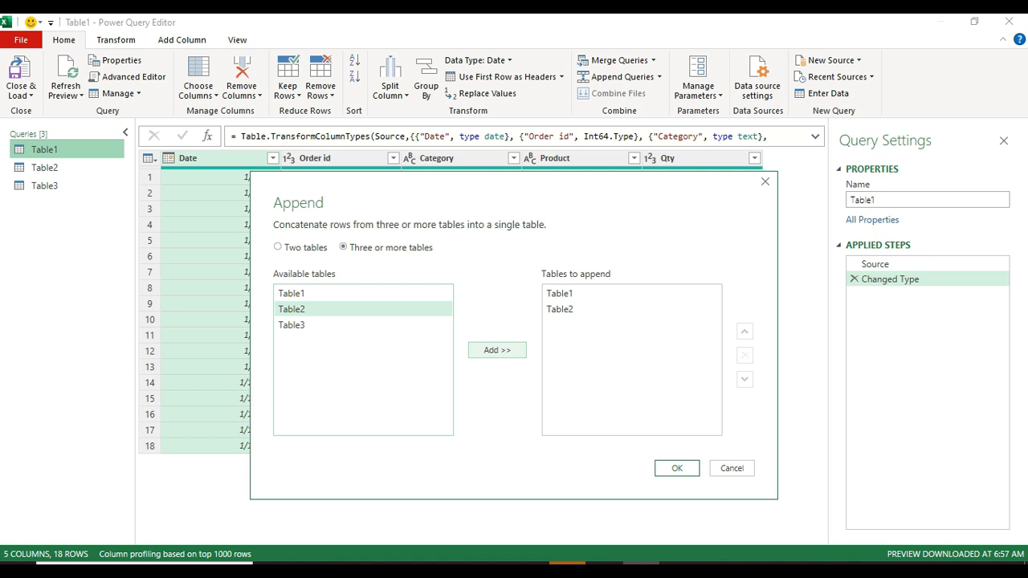
{"action": "left_click", "coordinate": [291, 324]}
{"action": "left_click", "coordinate": [497, 350]}
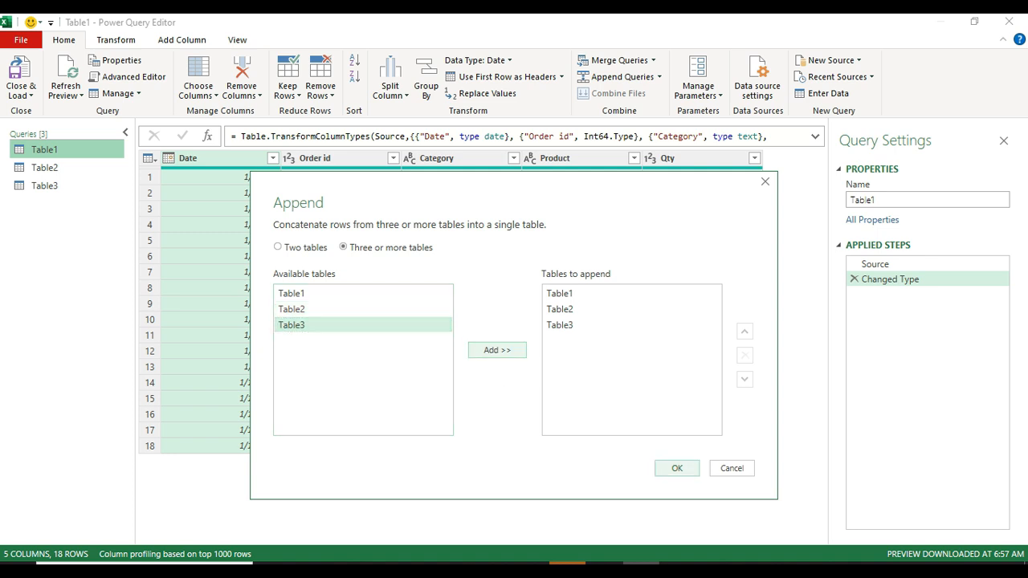
{"action": "left_click", "coordinate": [677, 468]}
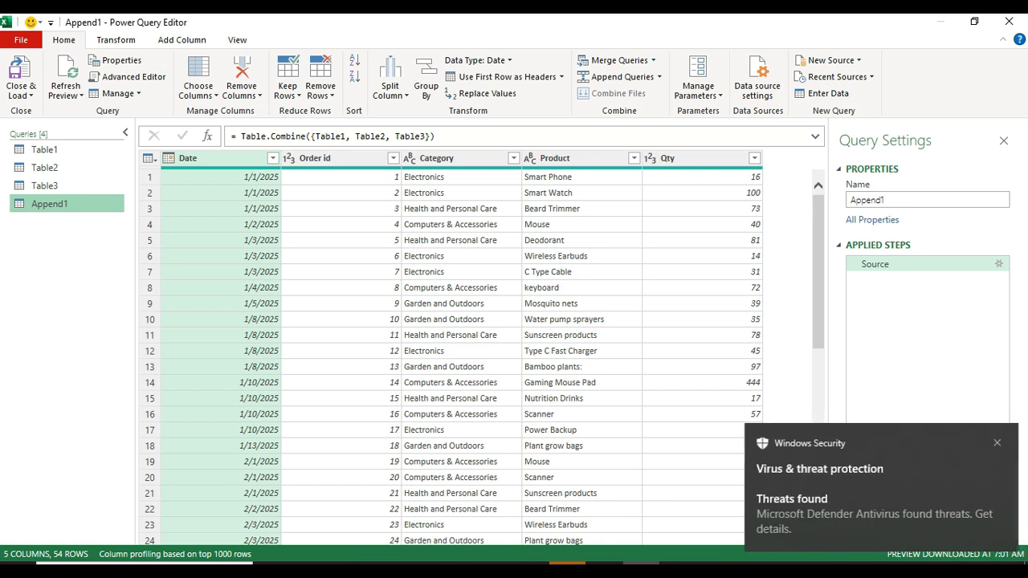
{"action": "scroll", "coordinate": [462, 358], "scroll_direction": "down", "scroll_amount": 7}
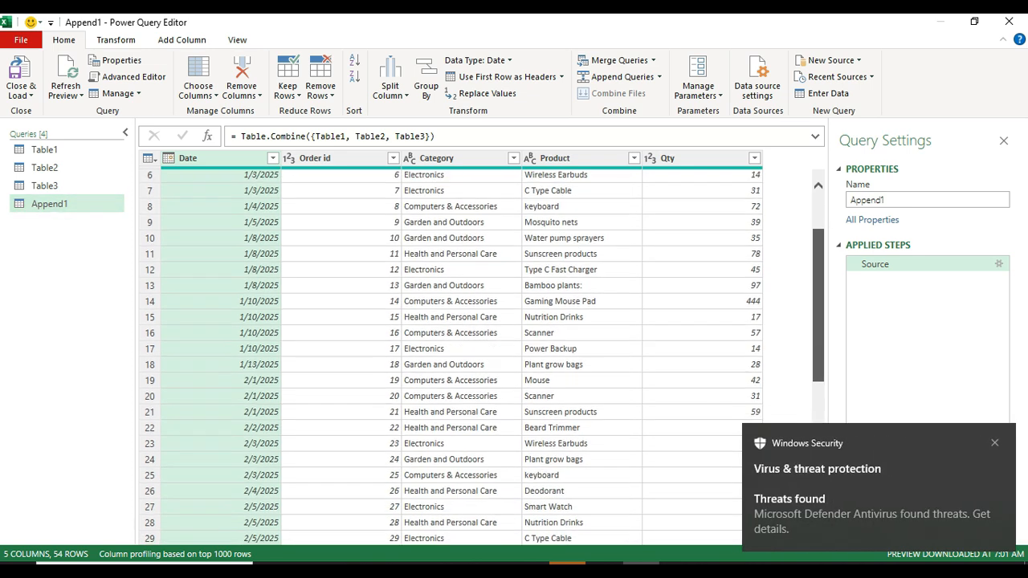
{"action": "scroll", "coordinate": [462, 357], "scroll_direction": "down", "scroll_amount": 1}
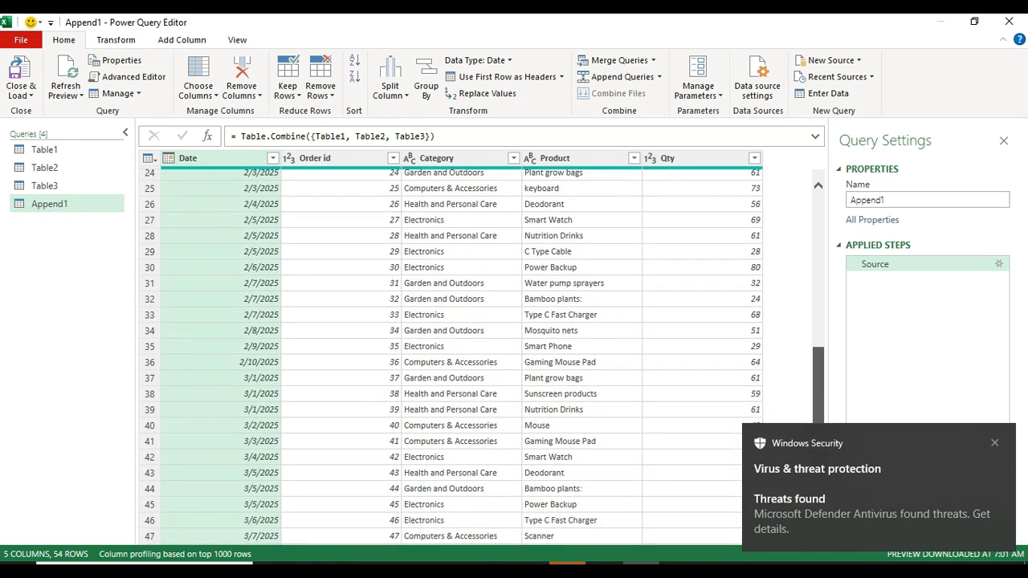
{"action": "scroll", "coordinate": [462, 357], "scroll_direction": "up", "scroll_amount": 8}
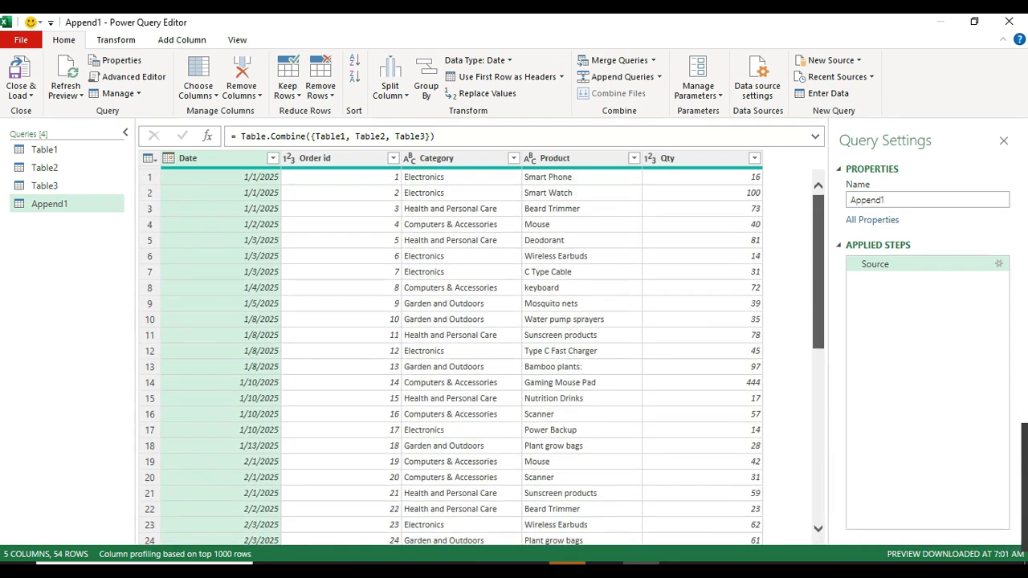
Step: Rename the appended query to ALL IN ONE
{"action": "left_click", "coordinate": [884, 199]}
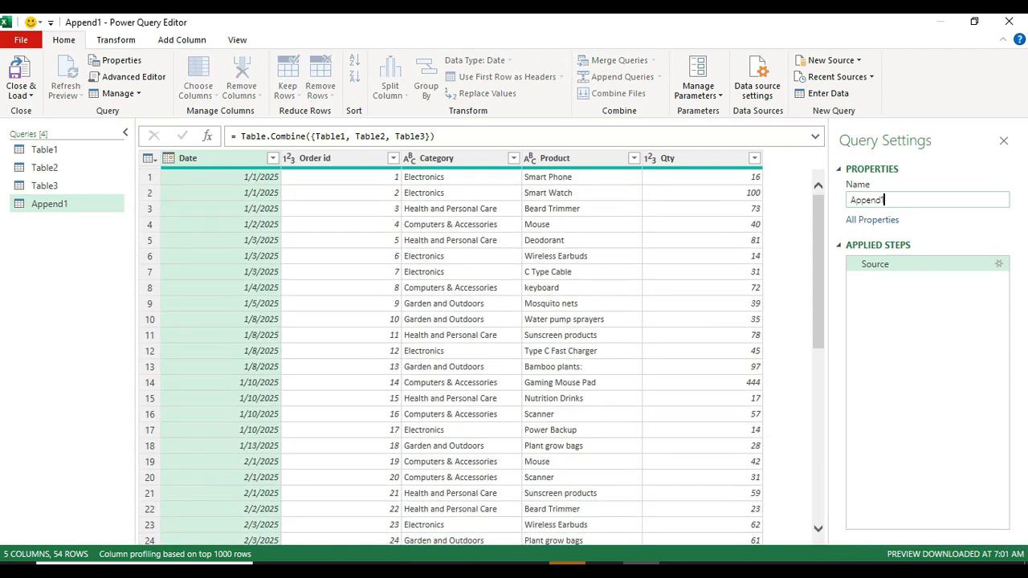
{"action": "key", "text": "BackSpace"}
{"action": "key", "text": "BackSpace"}
{"action": "key", "text": "BackSpace"}
{"action": "key", "text": "BackSpace"}
{"action": "key", "text": "BackSpace"}
{"action": "key", "text": "BackSpace"}
{"action": "key", "text": "BackSpace"}
{"action": "type", "text": "ALL IN ONE"}
{"action": "key", "text": "Return"}
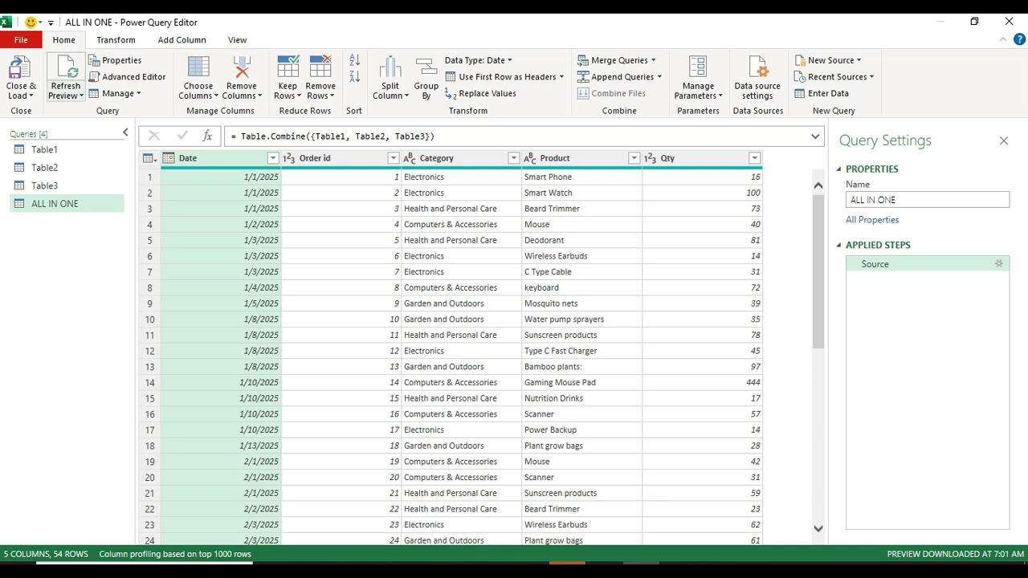
Step: Close the editor and load the ALL IN ONE query as a table on a new worksheet
{"action": "left_click", "coordinate": [21, 95]}
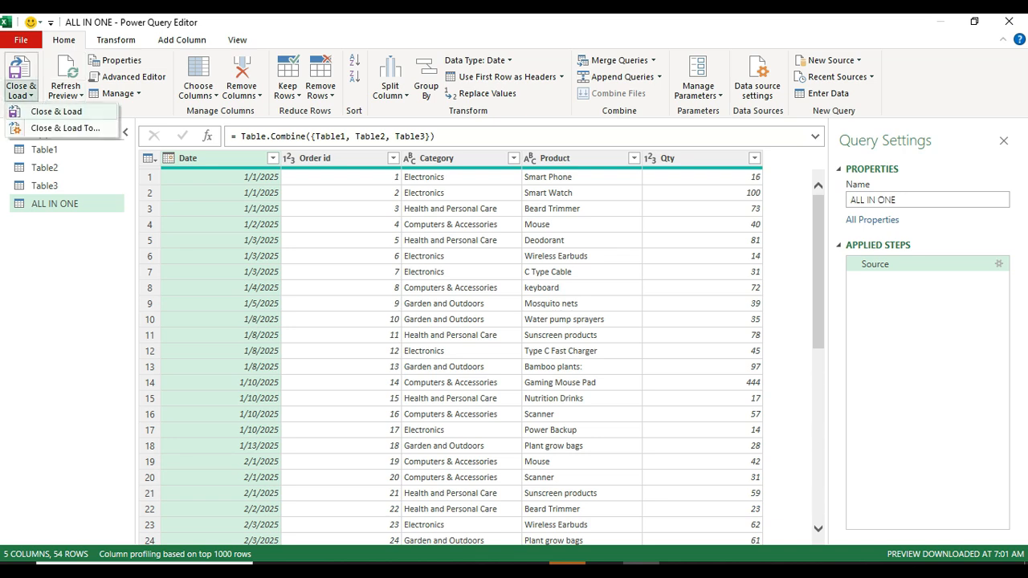
{"action": "left_click", "coordinate": [65, 128]}
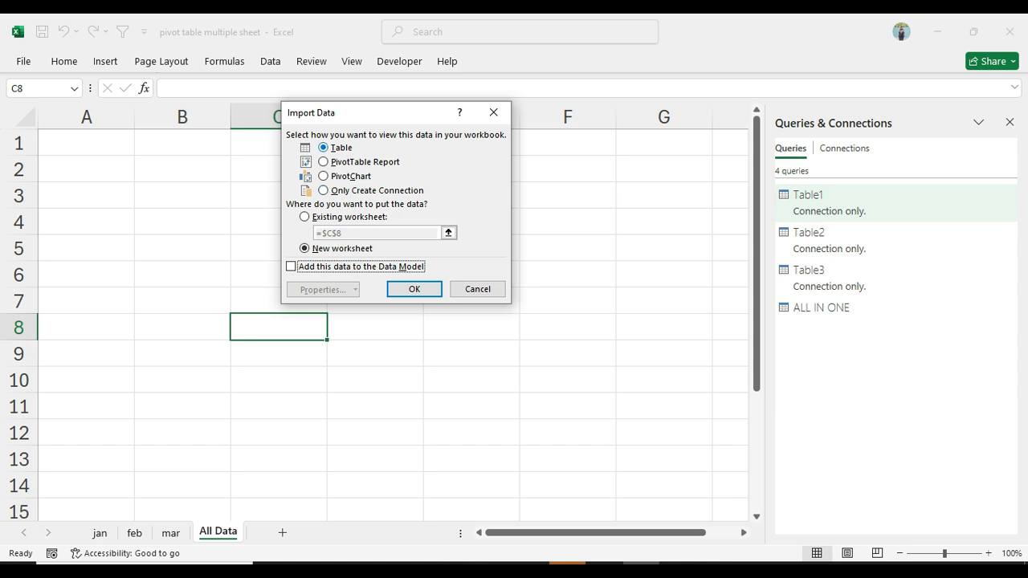
{"action": "key", "text": "Return"}
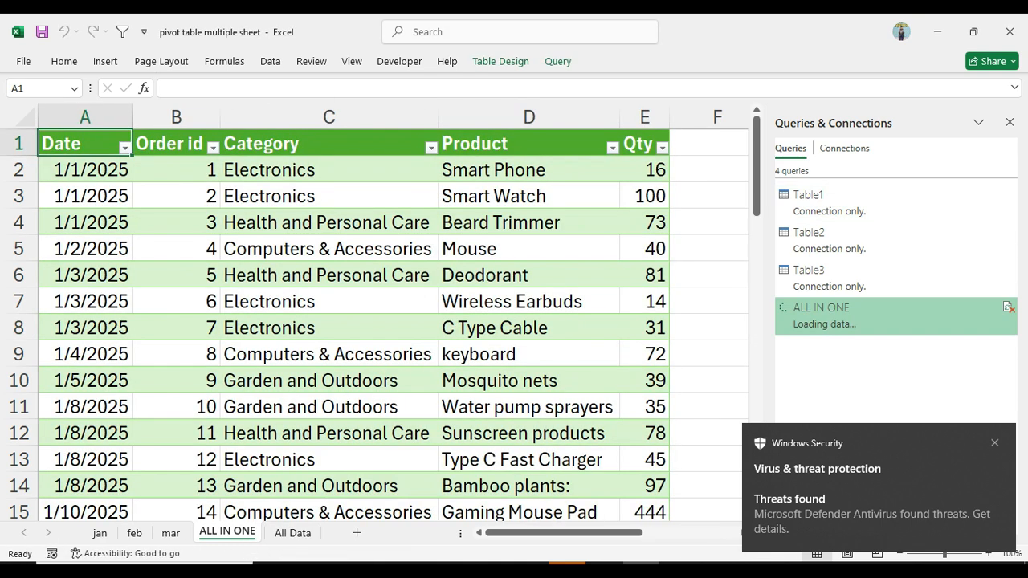
Step: Examine the loaded ALL IN ONE table from its first January row to the end of the March rows, then return to the header row
{"action": "left_click", "coordinate": [329, 301]}
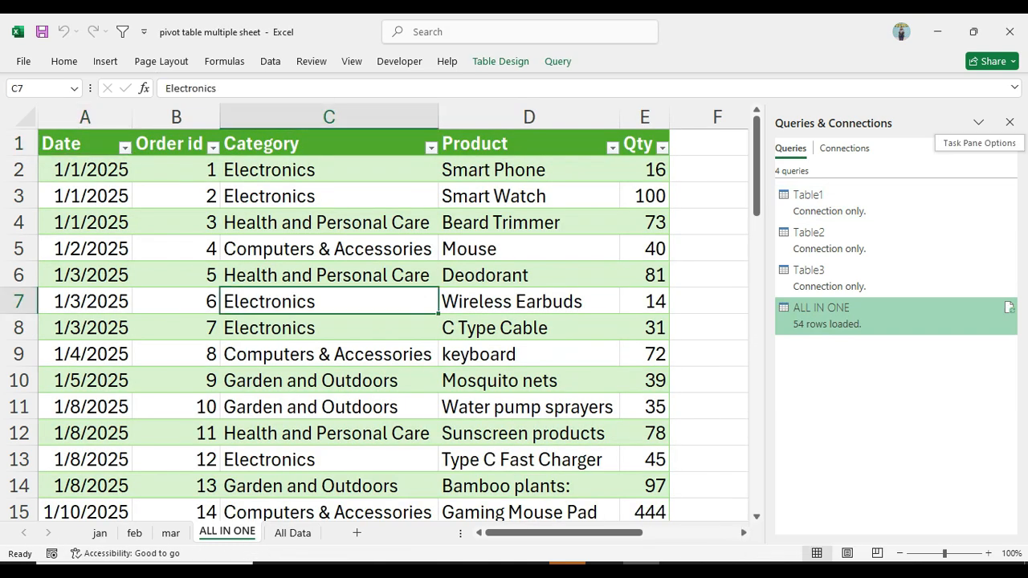
{"action": "left_click", "coordinate": [176, 249]}
{"action": "key", "text": "Left"}
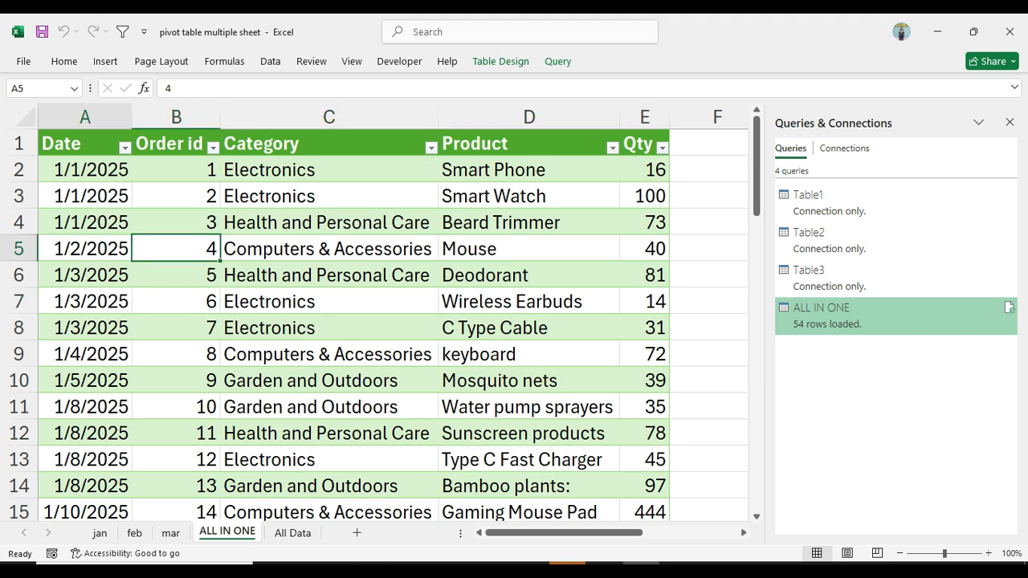
{"action": "key", "text": "Down"}
{"action": "key", "text": "Down"}
{"action": "key", "text": "Down"}
{"action": "key", "text": "Down"}
{"action": "key", "text": "Down"}
{"action": "key", "text": "Down"}
{"action": "key", "text": "Down"}
{"action": "key", "text": "Down"}
{"action": "key", "text": "Down"}
{"action": "key", "text": "Down"}
{"action": "key", "text": "Down"}
{"action": "key", "text": "Down"}
{"action": "key", "text": "Down"}
{"action": "key", "text": "Down"}
{"action": "key", "text": "Down"}
{"action": "key", "text": "Down"}
{"action": "key", "text": "Down"}
{"action": "key", "text": "Down"}
{"action": "key", "text": "Down"}
{"action": "key", "text": "Down"}
{"action": "key", "text": "Down"}
{"action": "key", "text": "Down"}
{"action": "key", "text": "Down"}
{"action": "key", "text": "Down"}
{"action": "key", "text": "Down"}
{"action": "key", "text": "Down"}
{"action": "key", "text": "Down"}
{"action": "key", "text": "Down"}
{"action": "key", "text": "Down"}
{"action": "key", "text": "Down"}
{"action": "key", "text": "Down"}
{"action": "key", "text": "Down"}
{"action": "key", "text": "Down"}
{"action": "key", "text": "Down"}
{"action": "key", "text": "Down"}
{"action": "key", "text": "Down"}
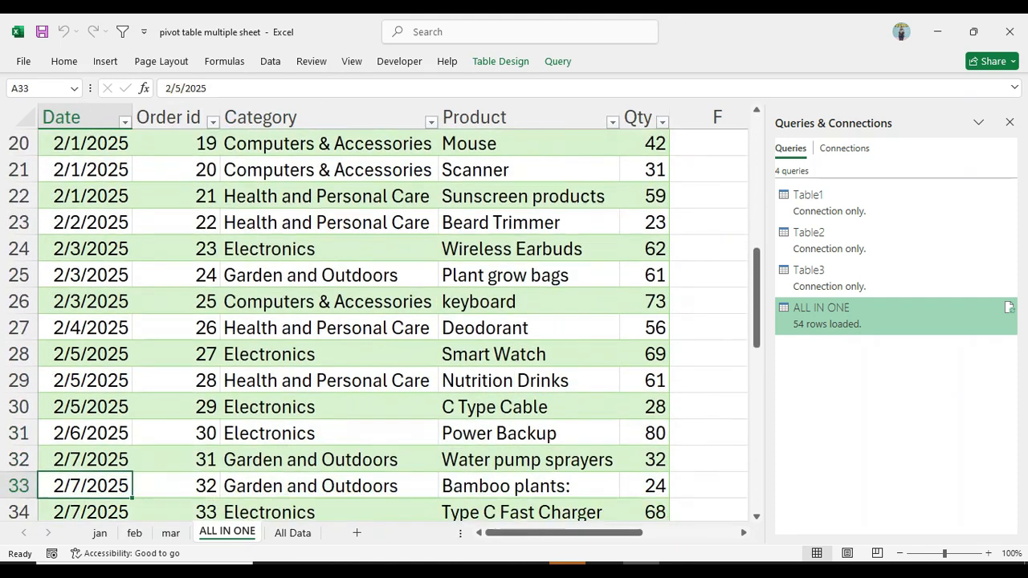
{"action": "key", "text": "Up"}
{"action": "key", "text": "Up"}
{"action": "key", "text": "Up"}
{"action": "key", "text": "Up"}
{"action": "key", "text": "Up"}
{"action": "key", "text": "Up"}
{"action": "key", "text": "Up"}
{"action": "key", "text": "Up"}
{"action": "key", "text": "Up"}
{"action": "key", "text": "Up"}
{"action": "key", "text": "Up"}
{"action": "key", "text": "Up"}
{"action": "key", "text": "Up"}
{"action": "key", "text": "Up"}
{"action": "key", "text": "Up"}
{"action": "key", "text": "Up"}
{"action": "key", "text": "Up"}
{"action": "key", "text": "Up"}
{"action": "key", "text": "Up"}
{"action": "key", "text": "Up"}
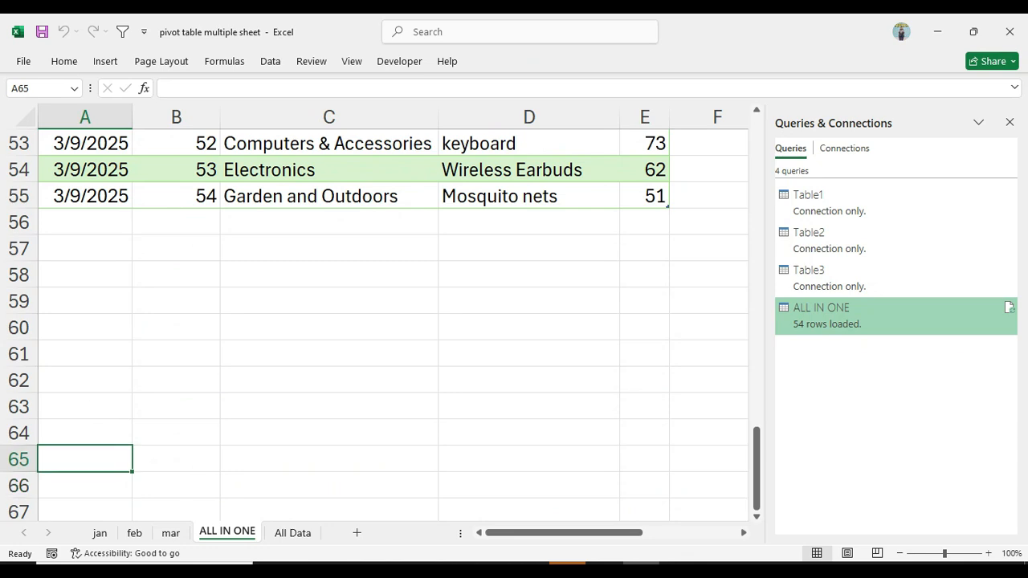
{"action": "key", "text": "Up"}
{"action": "key", "text": "Up"}
{"action": "key", "text": "Up"}
{"action": "key", "text": "Up"}
{"action": "key", "text": "Up"}
{"action": "key", "text": "Up"}
{"action": "key", "text": "Up"}
{"action": "key", "text": "Up"}
{"action": "key", "text": "Up"}
{"action": "key", "text": "Up"}
{"action": "key", "text": "Up"}
{"action": "key", "text": "Up"}
{"action": "key", "text": "Up"}
{"action": "key", "text": "Up"}
{"action": "key", "text": "Up"}
{"action": "key", "text": "Up"}
{"action": "key", "text": "Up"}
{"action": "key", "text": "Up"}
{"action": "key", "text": "Up"}
{"action": "key", "text": "Up"}
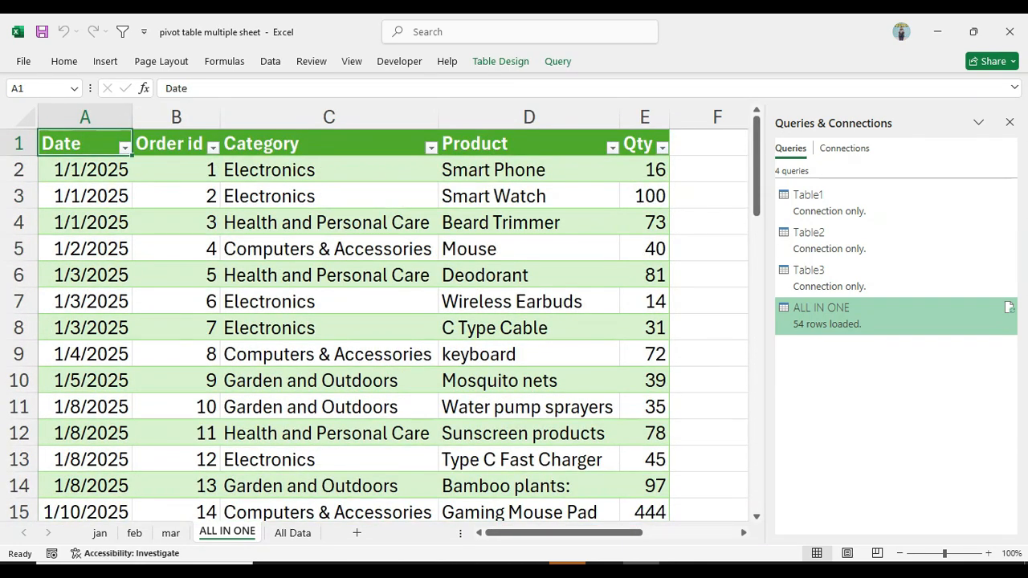
Step: Add a test row under the jan table by copying the last date, 1/13/2025, into cell A20
{"action": "left_click", "coordinate": [99, 533]}
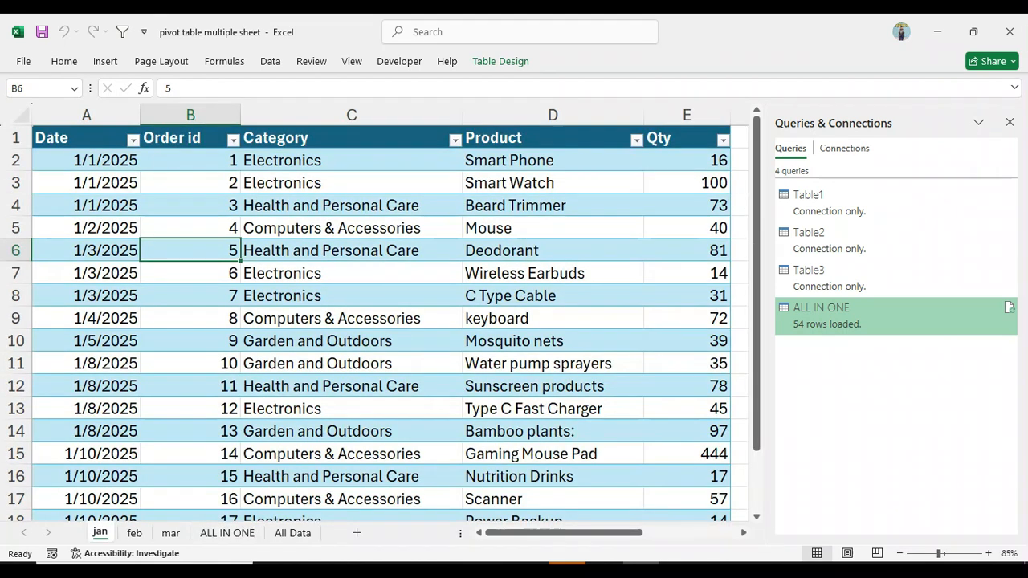
{"action": "left_click", "coordinate": [86, 476]}
{"action": "key", "text": "shift+Down"}
{"action": "key", "text": "shift+Down"}
{"action": "key", "text": "shift+Down"}
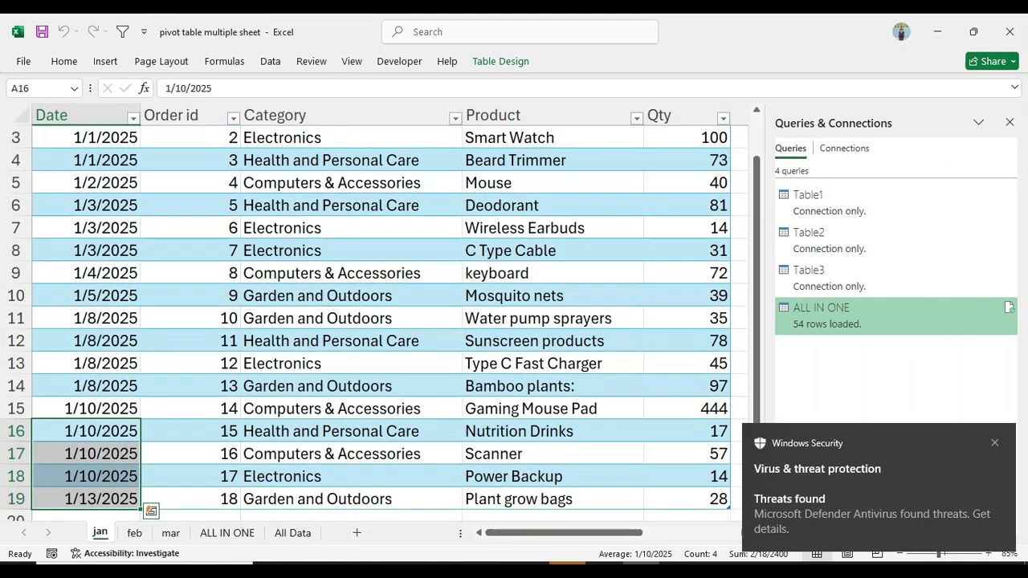
{"action": "key", "text": "ctrl+Down"}
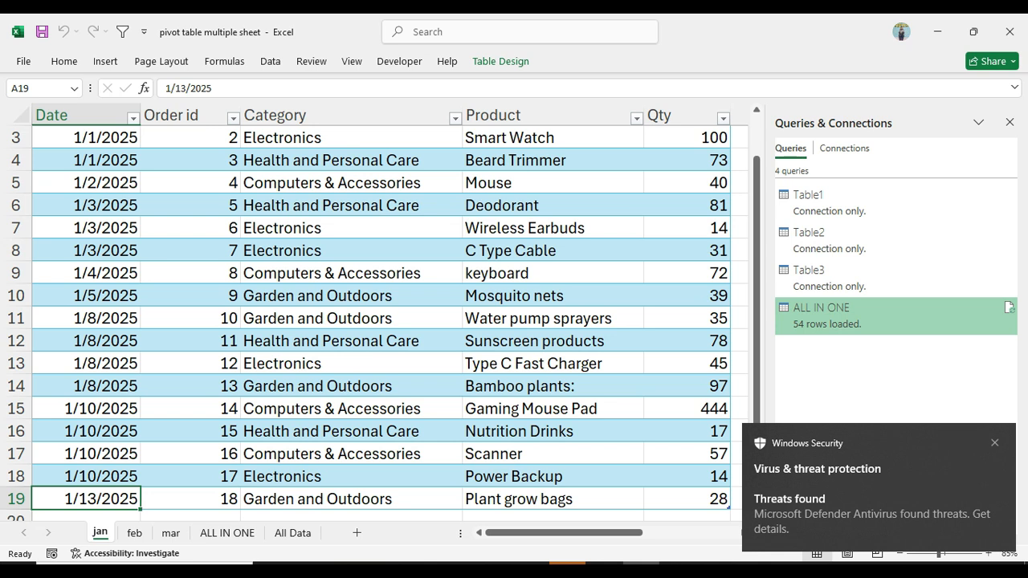
{"action": "key", "text": "Down"}
{"action": "key", "text": "Down"}
{"action": "key", "text": "Down"}
{"action": "key", "text": "ctrl+Up"}
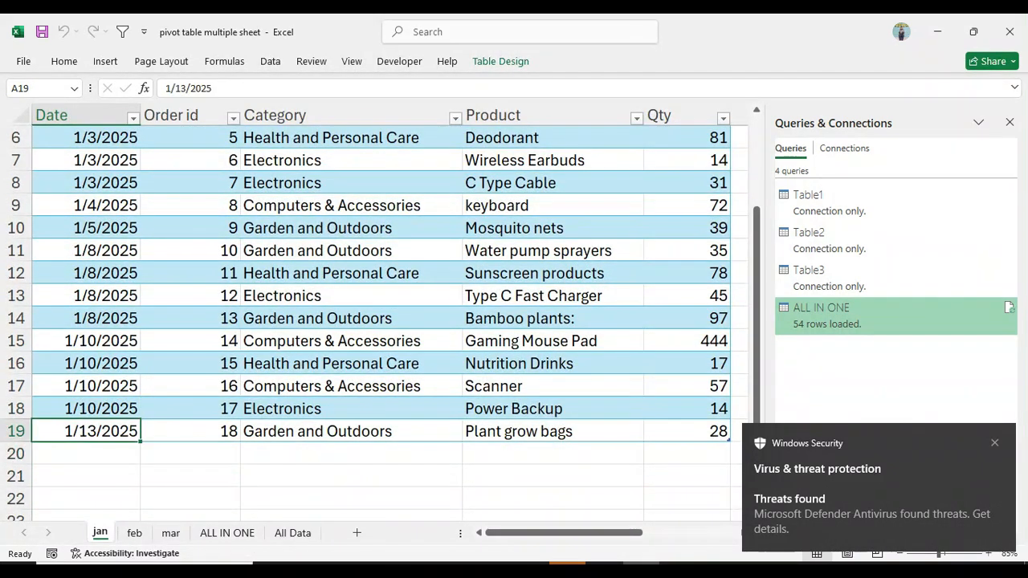
{"action": "key", "text": "ctrl+c"}
{"action": "key", "text": "Down"}
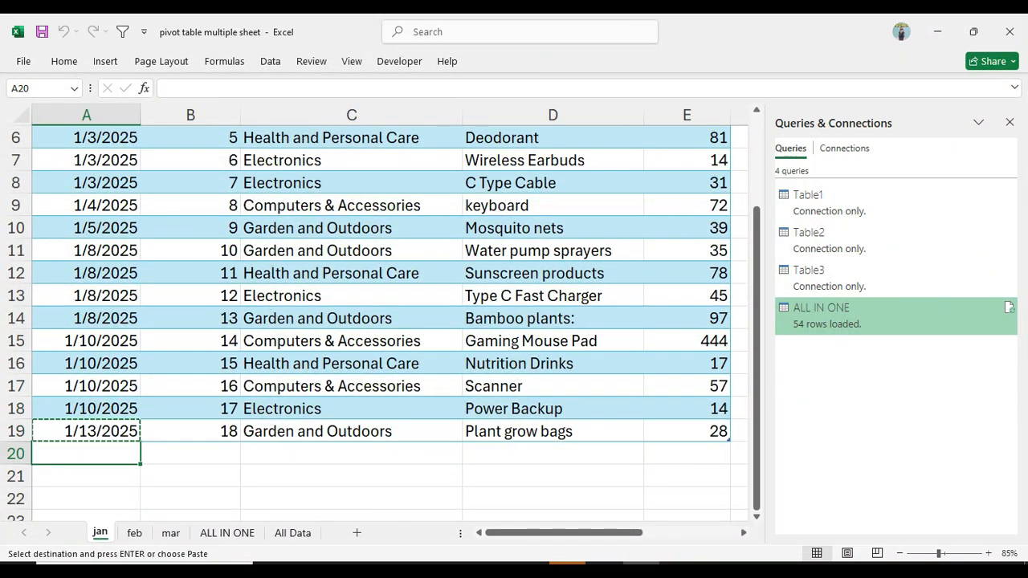
{"action": "key", "text": "ctrl+v"}
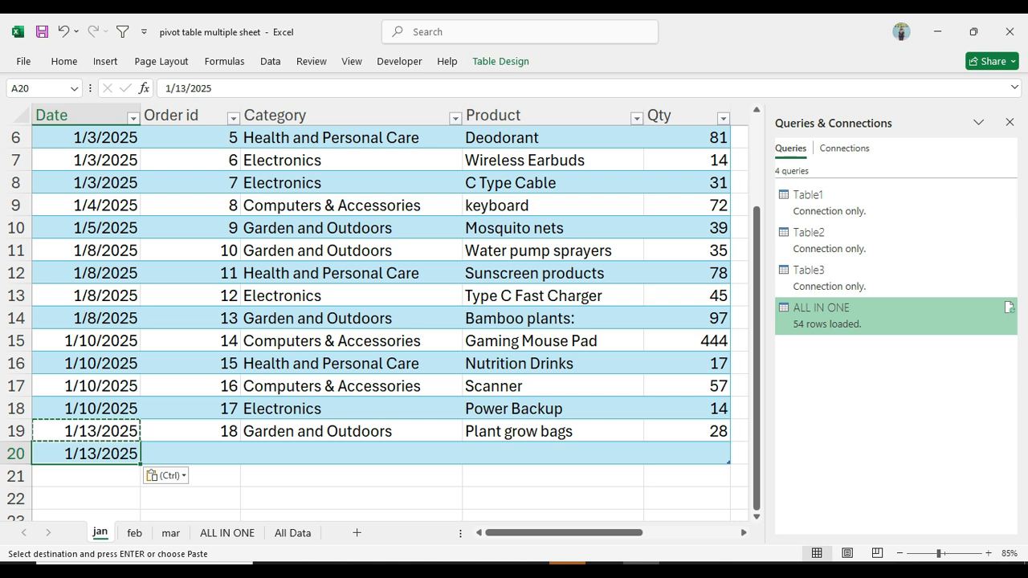
{"action": "left_click", "coordinate": [351, 409]}
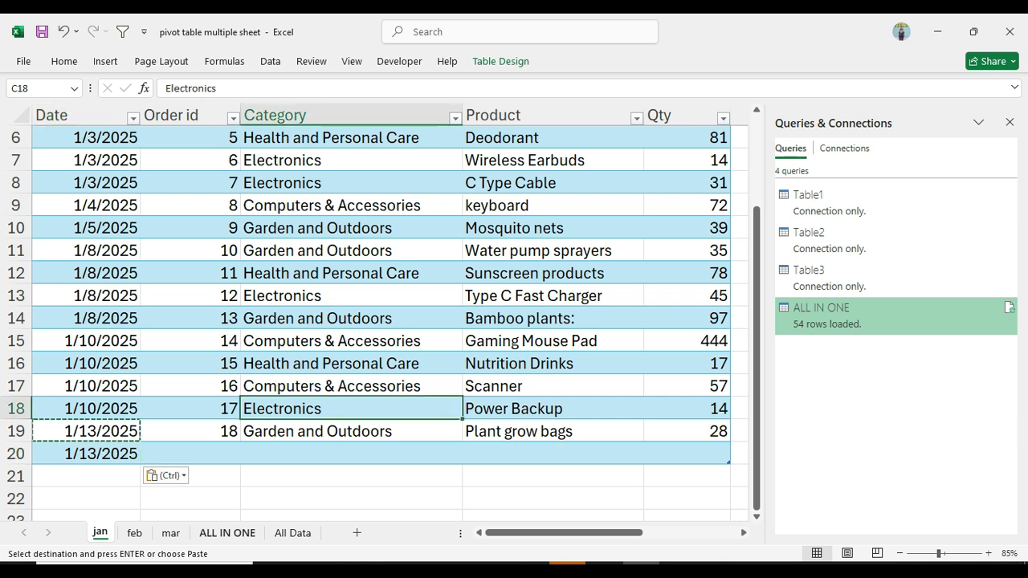
Step: Refresh all queries from the ALL IN ONE sheet to pull in the row added to the jan table
{"action": "left_click", "coordinate": [227, 532]}
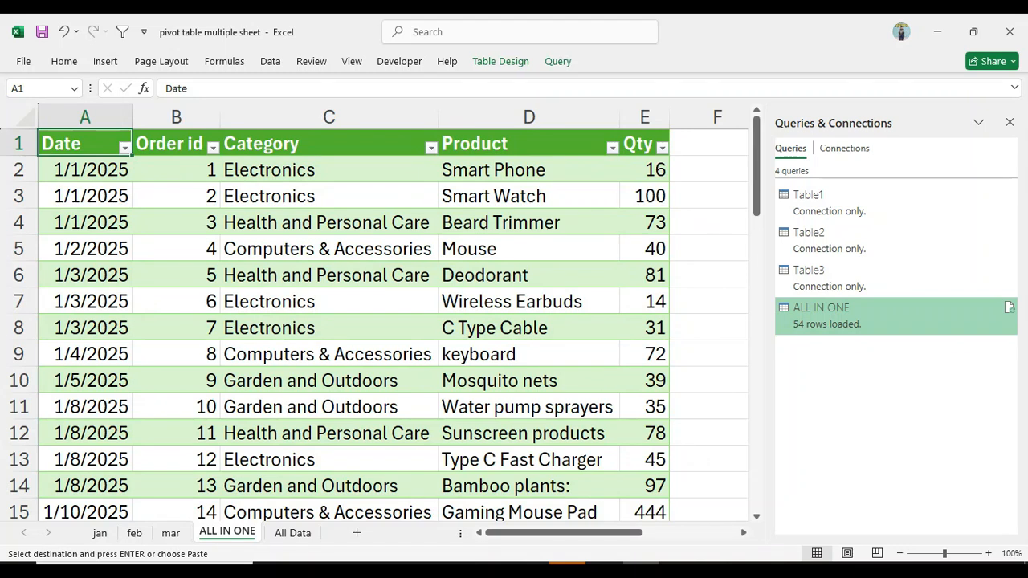
{"action": "left_click", "coordinate": [329, 274]}
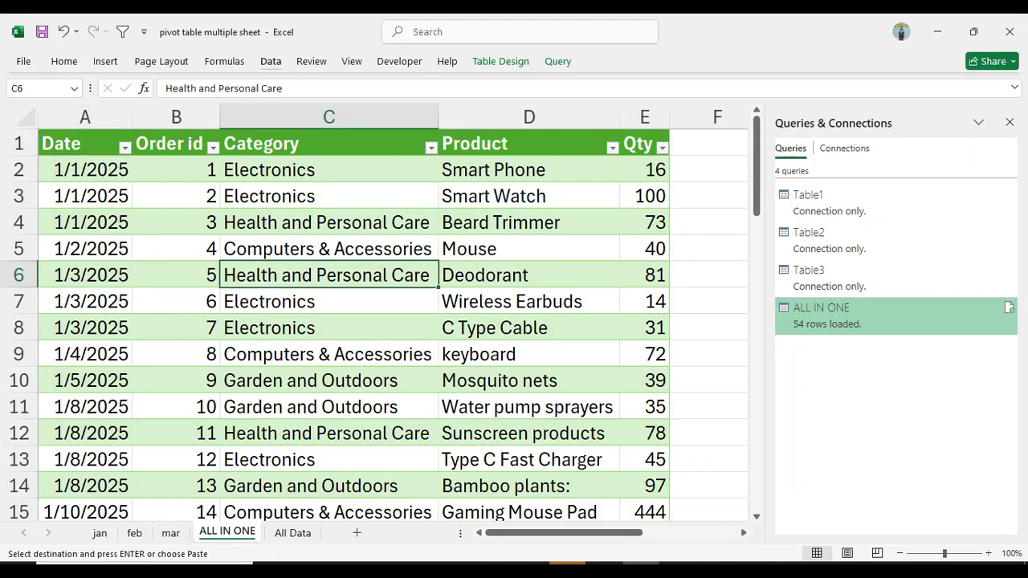
{"action": "left_click", "coordinate": [270, 61]}
{"action": "left_click", "coordinate": [283, 119]}
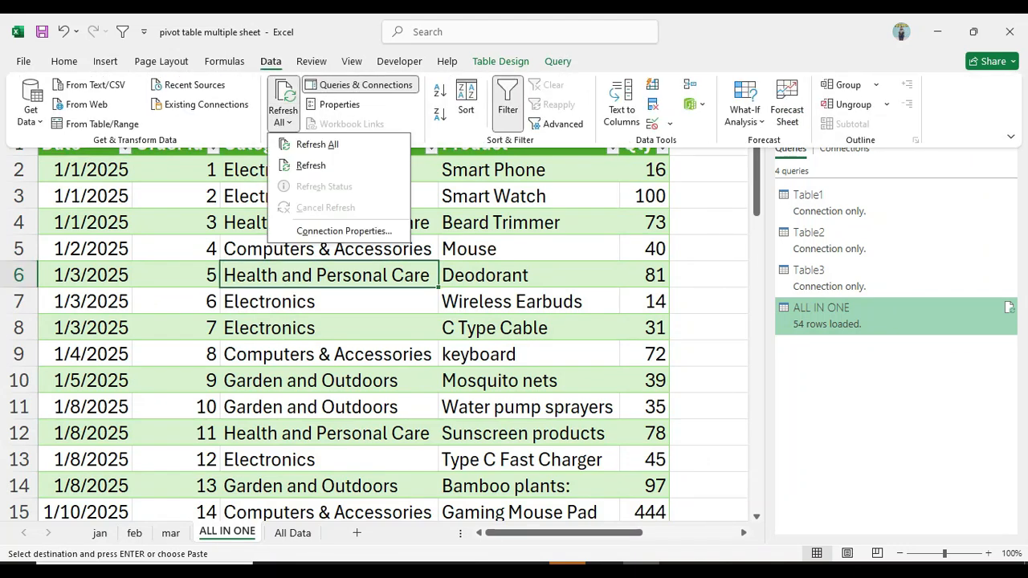
{"action": "left_click", "coordinate": [317, 144]}
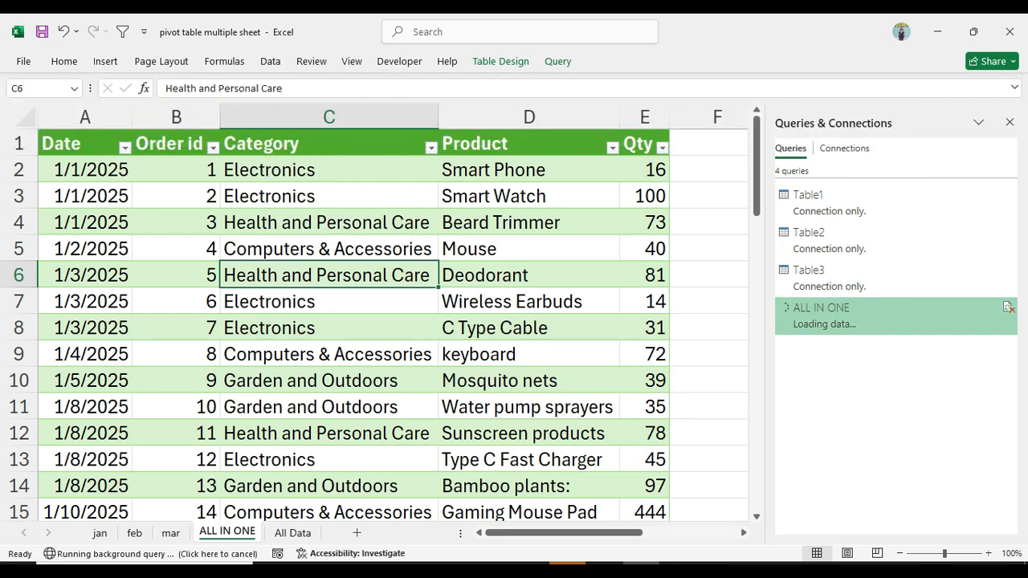
Step: Check the refreshed ALL IN ONE table for the added 1/13/2025 row between the January and February data
{"action": "key", "text": "Up"}
{"action": "key", "text": "Up"}
{"action": "key", "text": "Up"}
{"action": "key", "text": "Up"}
{"action": "key", "text": "Up"}
{"action": "key", "text": "Up"}
{"action": "key", "text": "Up"}
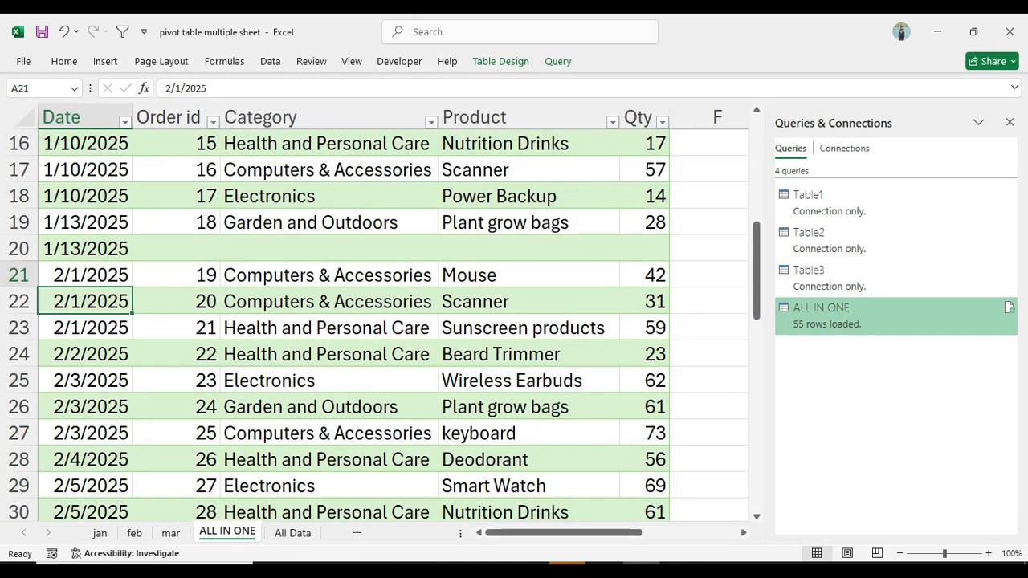
{"action": "key", "text": "Up"}
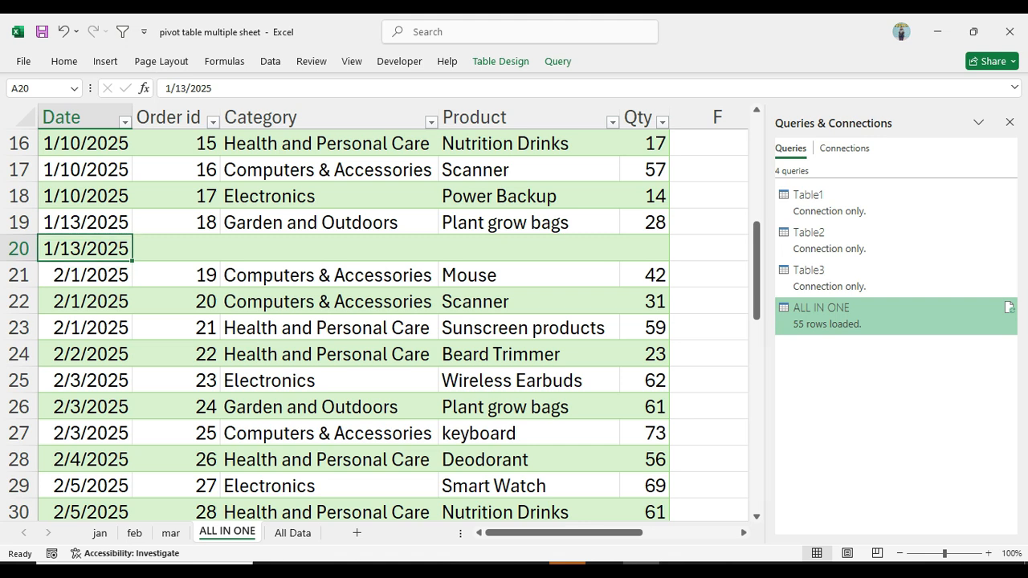
Step: Delete the test row 20 from the jan table
{"action": "left_click", "coordinate": [100, 533]}
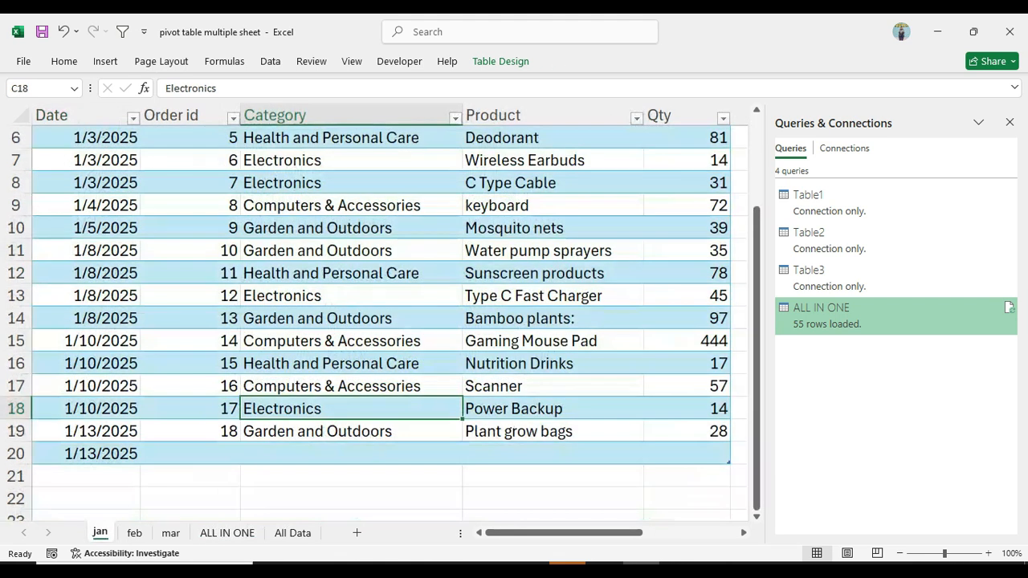
{"action": "left_click_drag", "start_coordinate": [87, 476], "coordinate": [189, 454]}
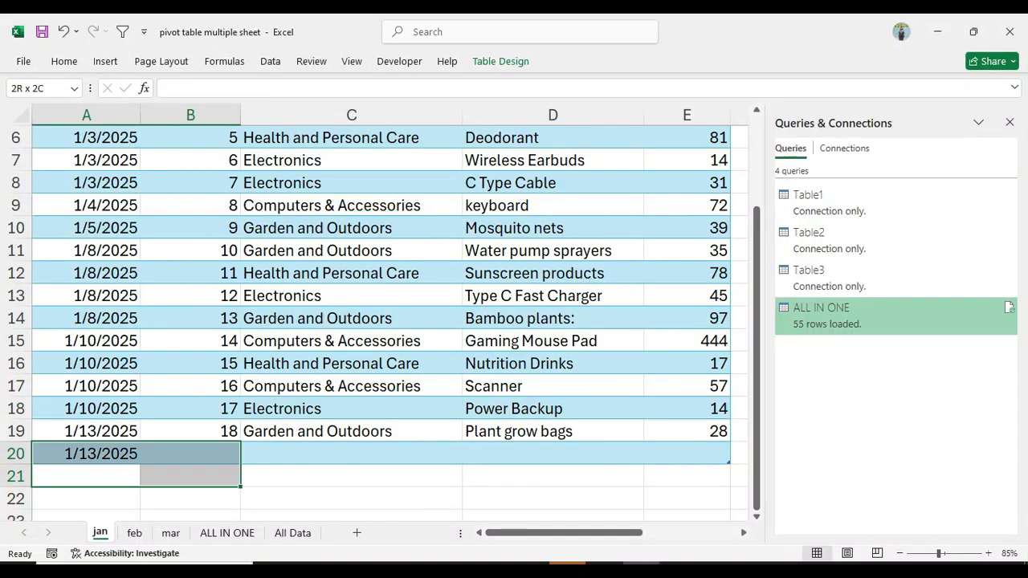
{"action": "left_click", "coordinate": [189, 455]}
{"action": "key", "text": "shift+space"}
{"action": "key", "text": "shift+space"}
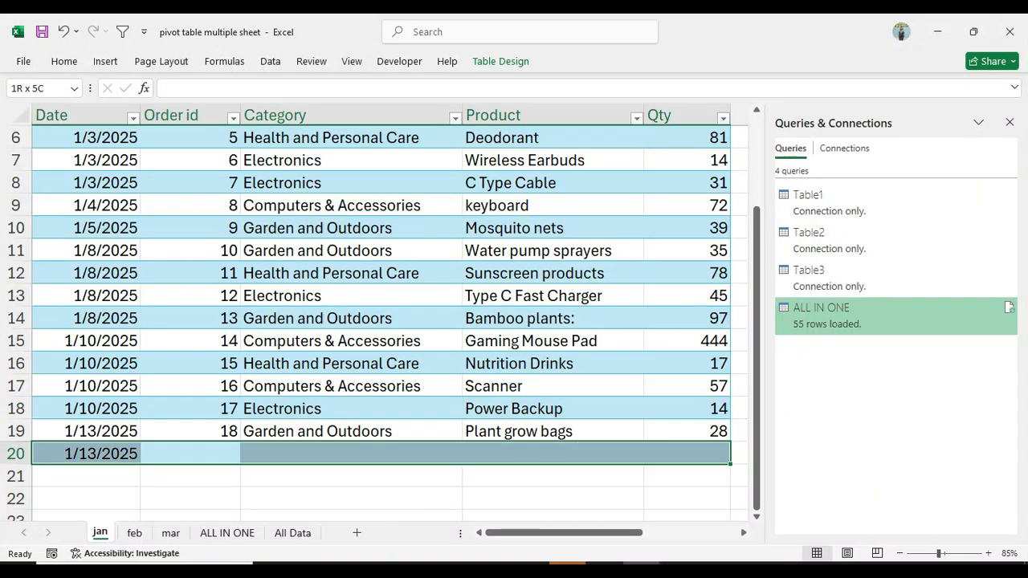
{"action": "key", "text": "ctrl+minus"}
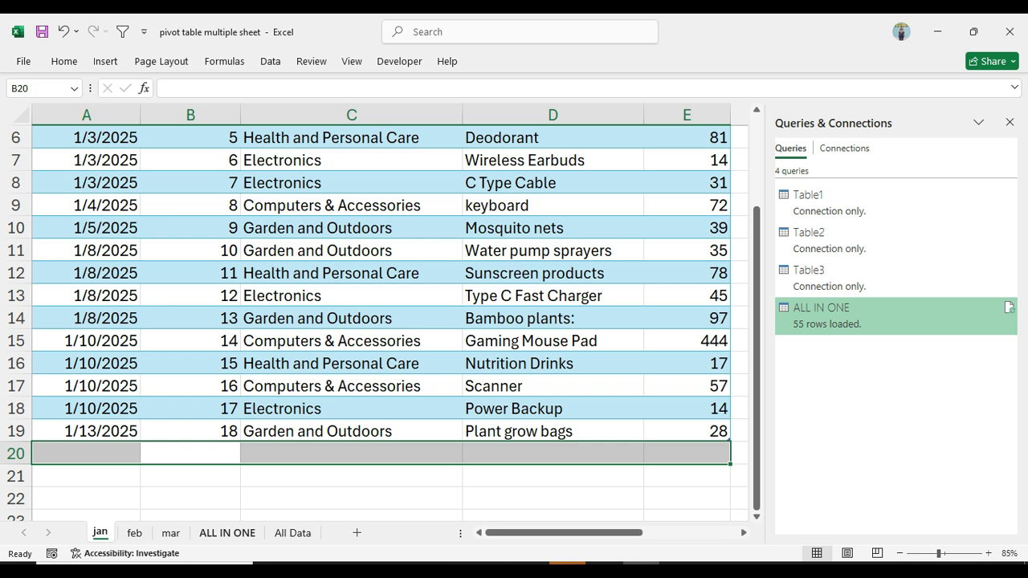
Step: Refresh all queries again from the ALL IN ONE sheet, and view the jan and feb source sheets
{"action": "left_click", "coordinate": [228, 532]}
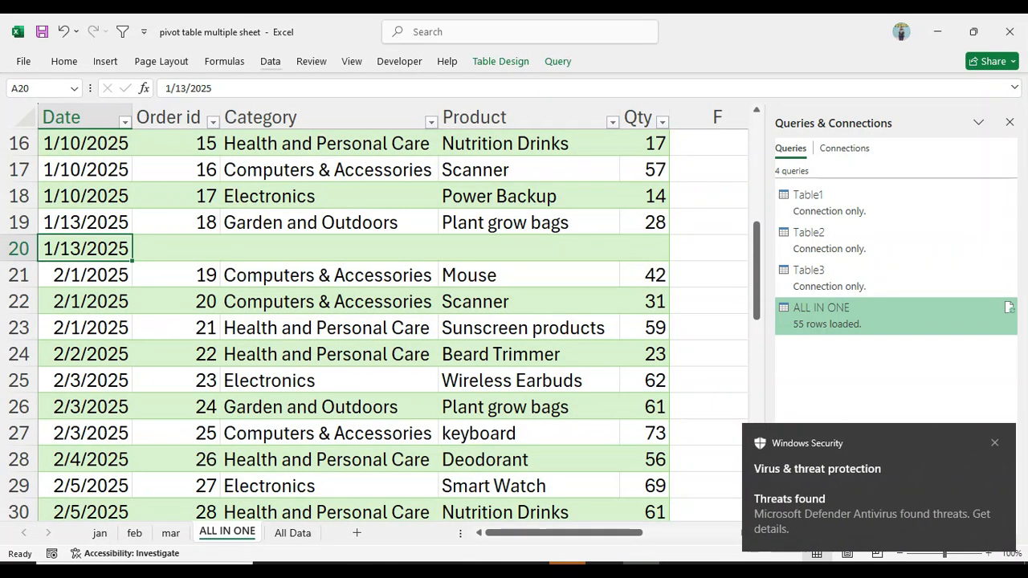
{"action": "left_click", "coordinate": [270, 62]}
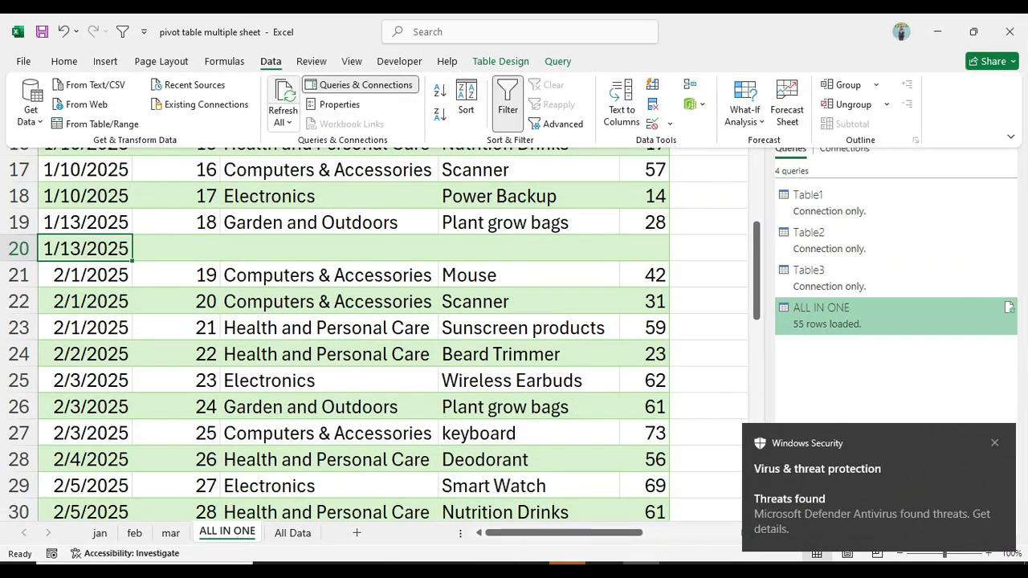
{"action": "left_click", "coordinate": [282, 100]}
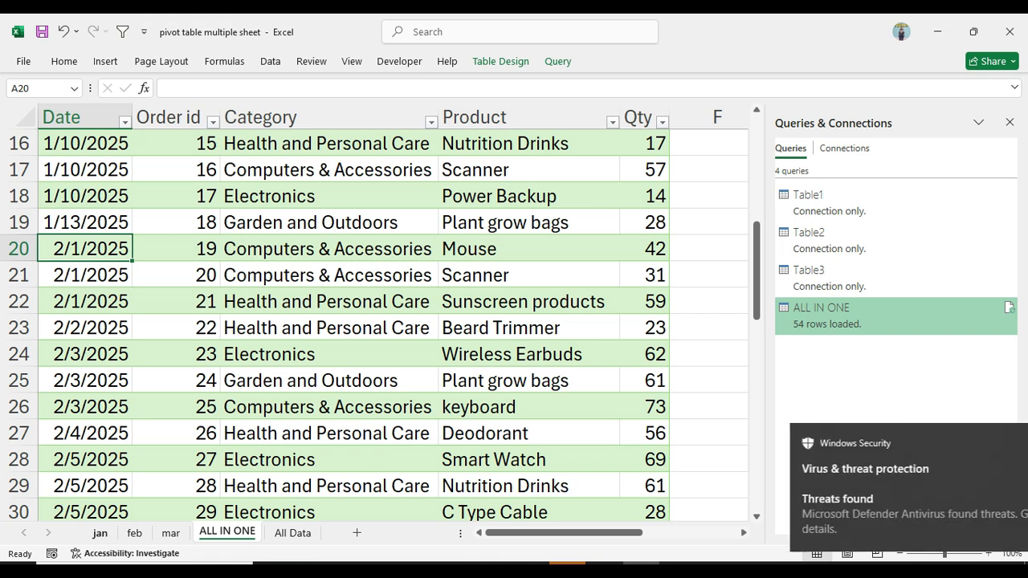
{"action": "left_click", "coordinate": [100, 534]}
{"action": "left_click", "coordinate": [135, 534]}
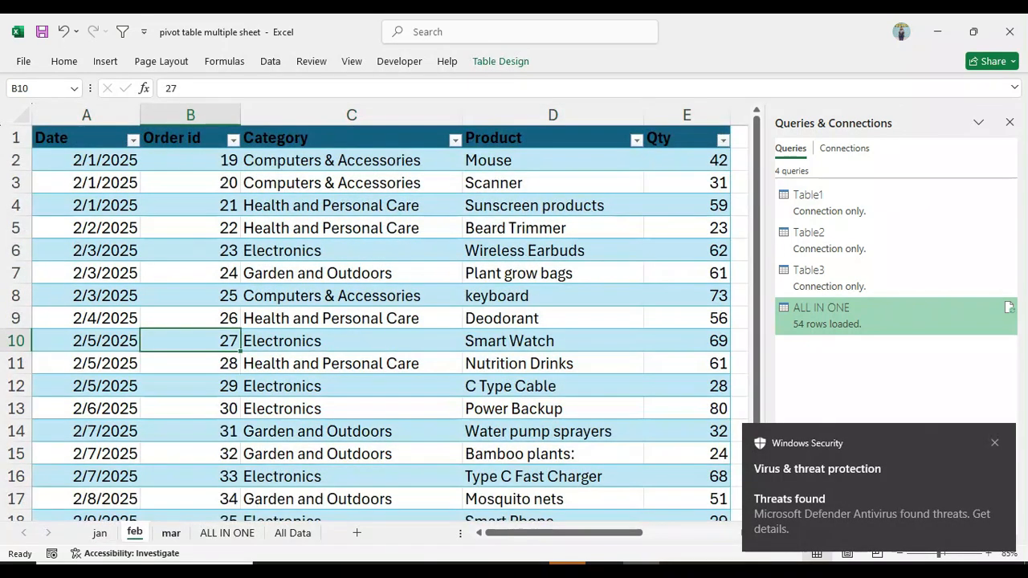
Step: Create a pivot table from the ALL_IN_ONE table on a new worksheet
{"action": "left_click", "coordinate": [233, 533]}
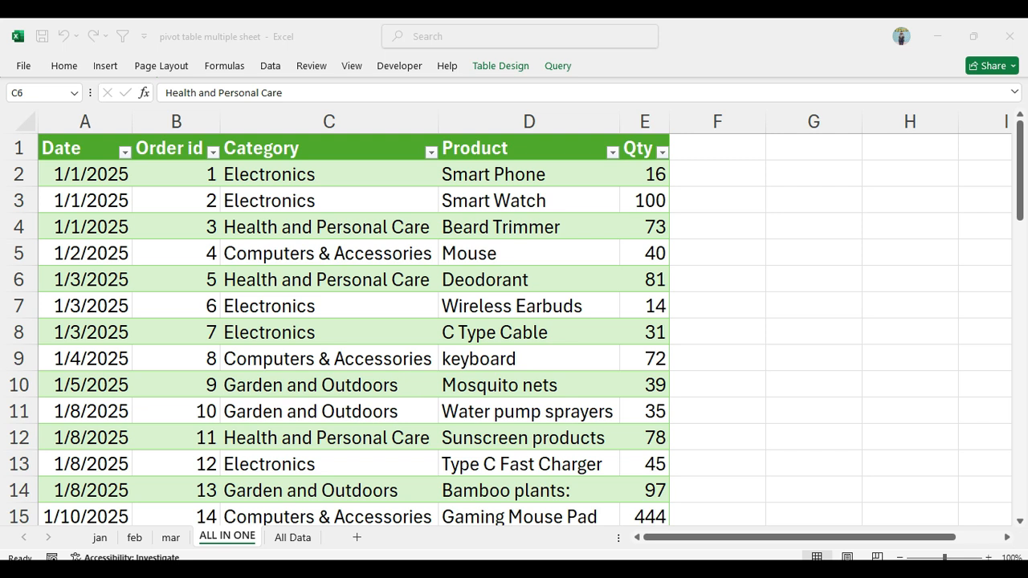
{"action": "left_click", "coordinate": [329, 280]}
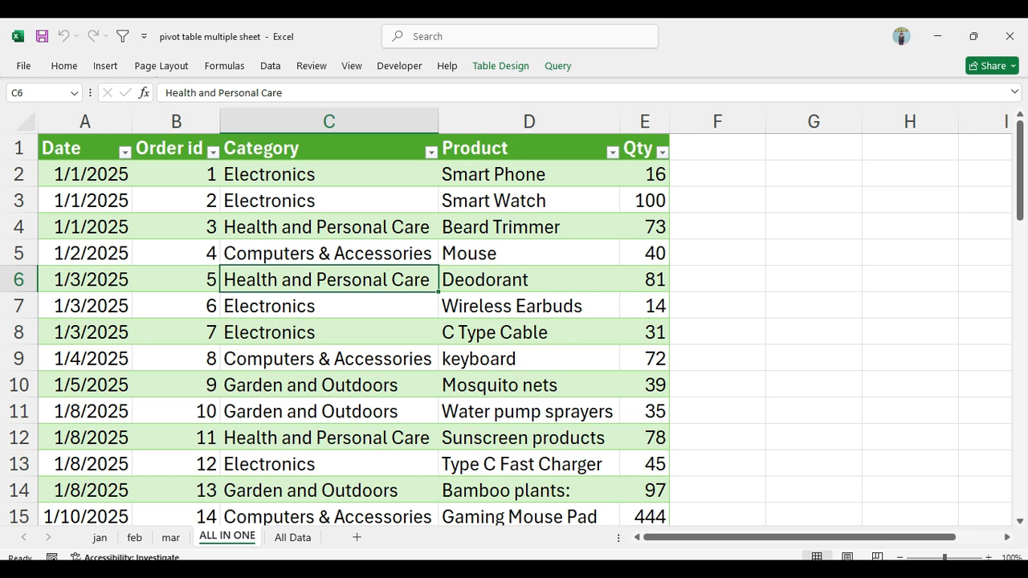
{"action": "left_click", "coordinate": [105, 66]}
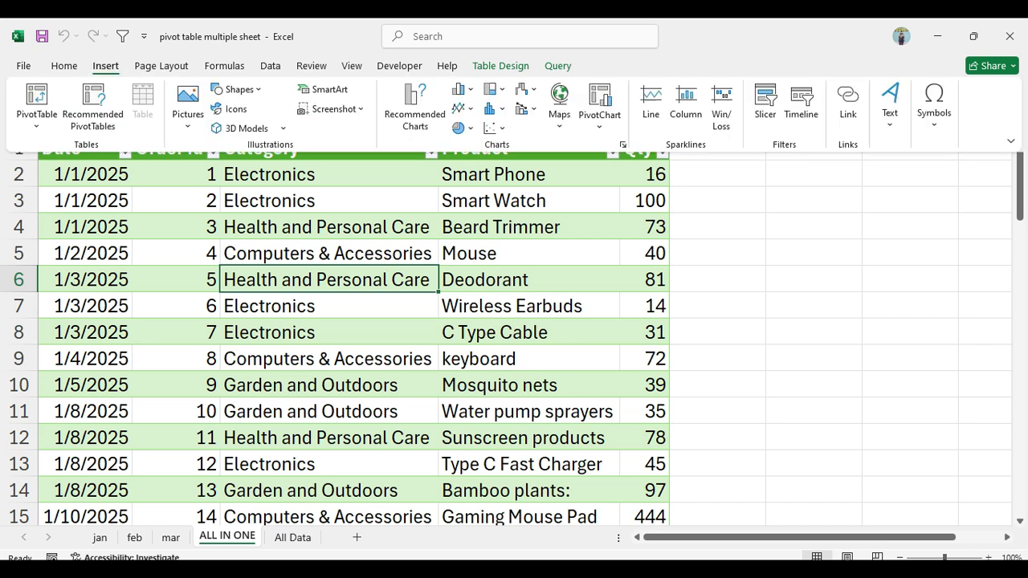
{"action": "left_click", "coordinate": [37, 98]}
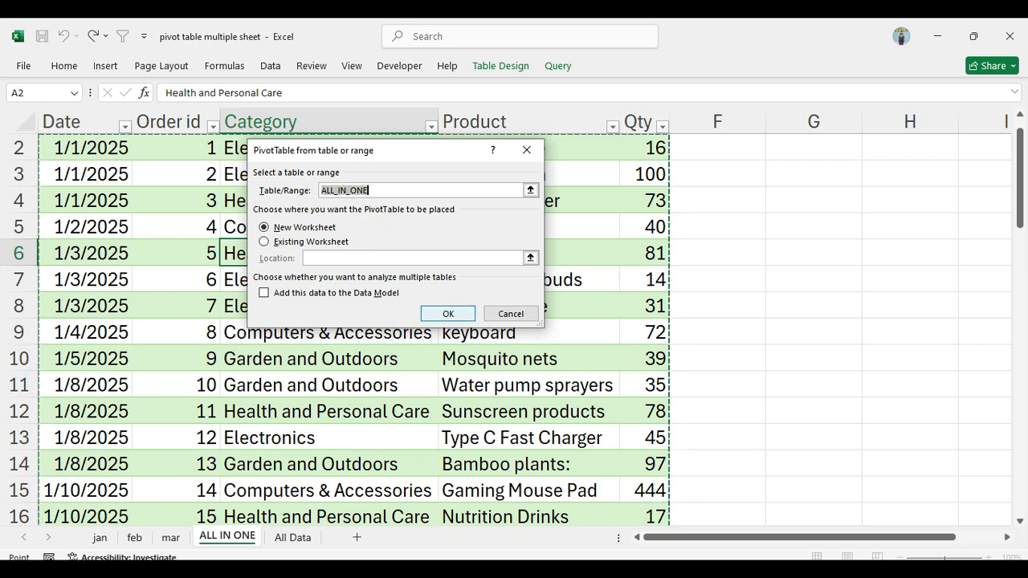
{"action": "key", "text": "Return"}
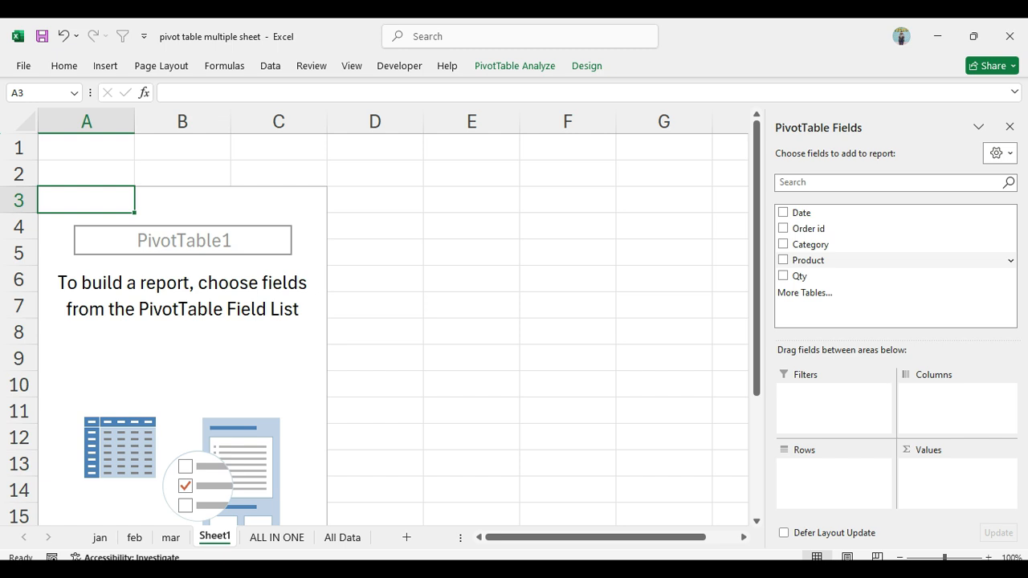
Step: Summarise Qty by Product in the new pivot table, and remove both fields again
{"action": "left_click_drag", "start_coordinate": [809, 260], "coordinate": [834, 480]}
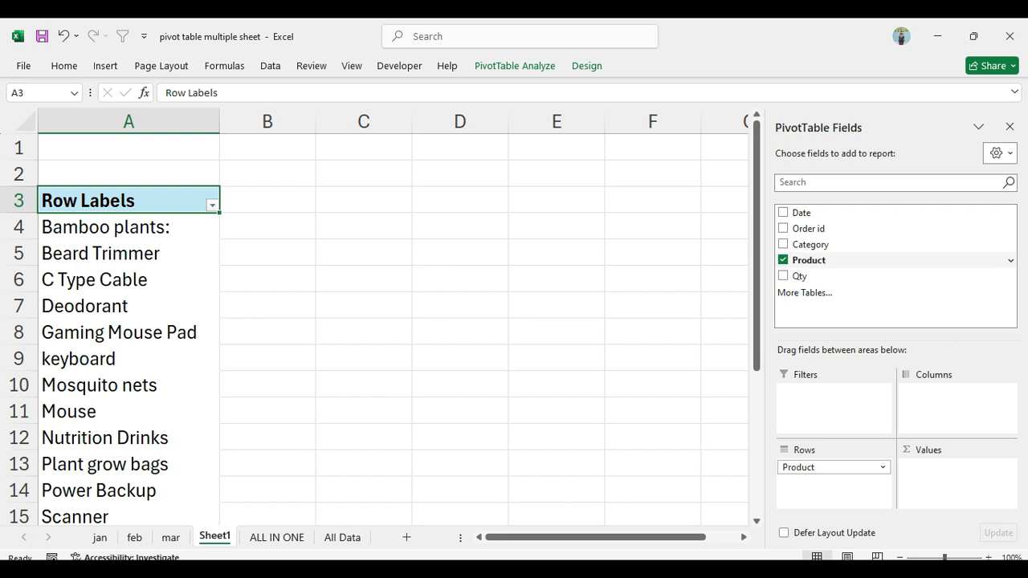
{"action": "left_click_drag", "start_coordinate": [800, 276], "coordinate": [954, 481]}
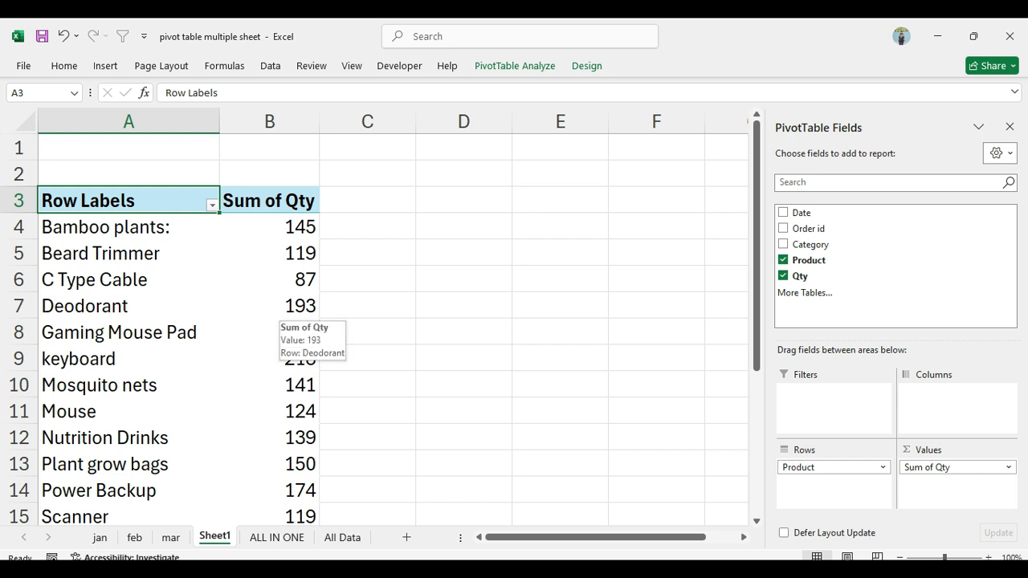
{"action": "left_click", "coordinate": [783, 259]}
{"action": "left_click", "coordinate": [783, 275]}
Step: Summarise Qty by month with only Months (Date) in the pivot table's rows, and clear that layout again
{"action": "left_click", "coordinate": [783, 212]}
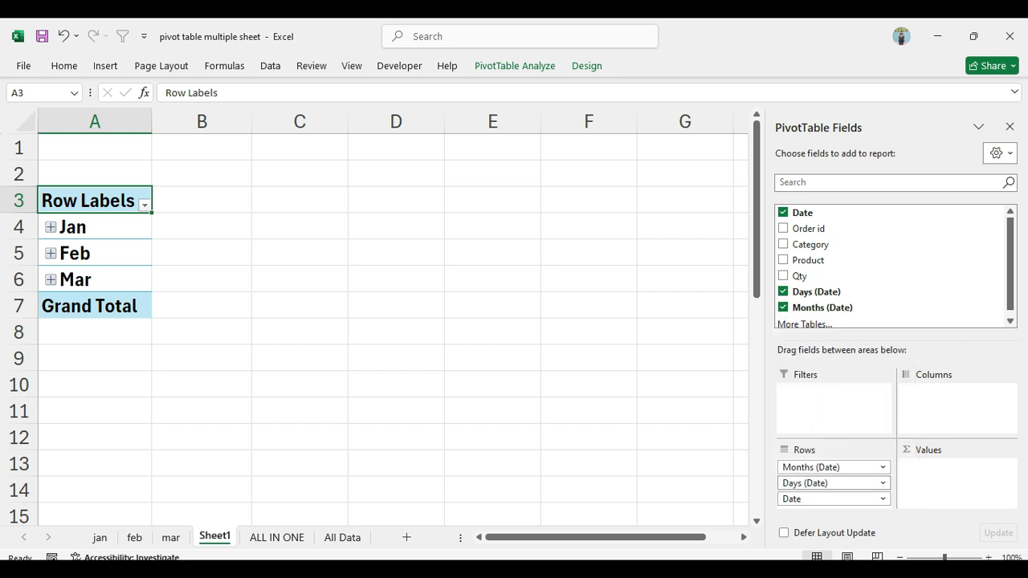
{"action": "left_click", "coordinate": [882, 484]}
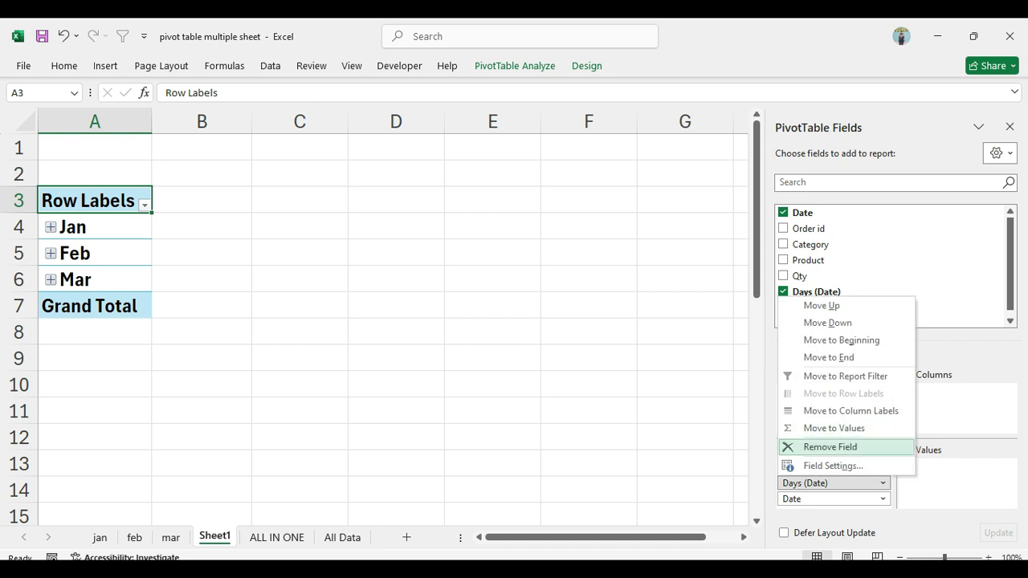
{"action": "left_click", "coordinate": [830, 447]}
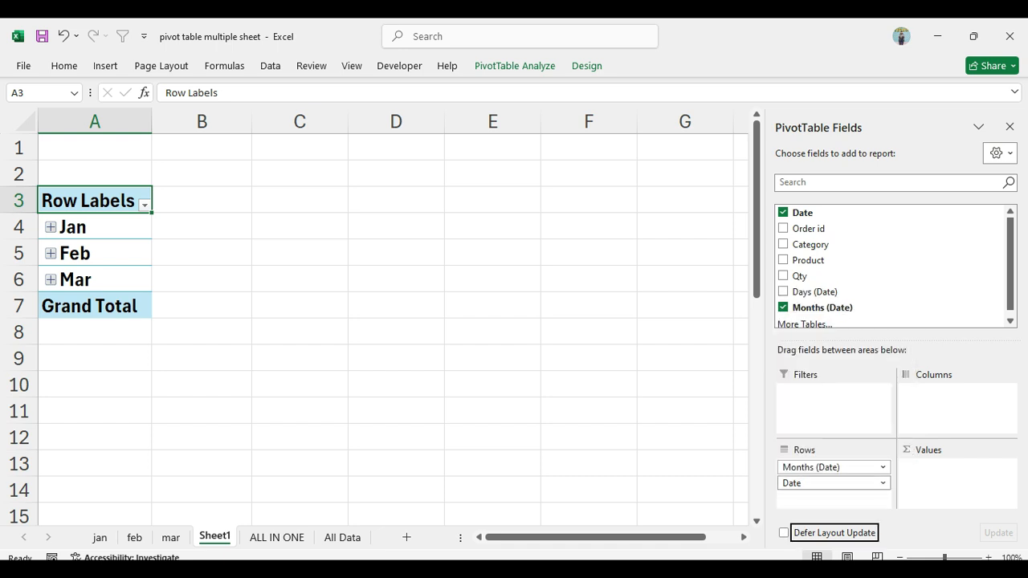
{"action": "left_click", "coordinate": [882, 467]}
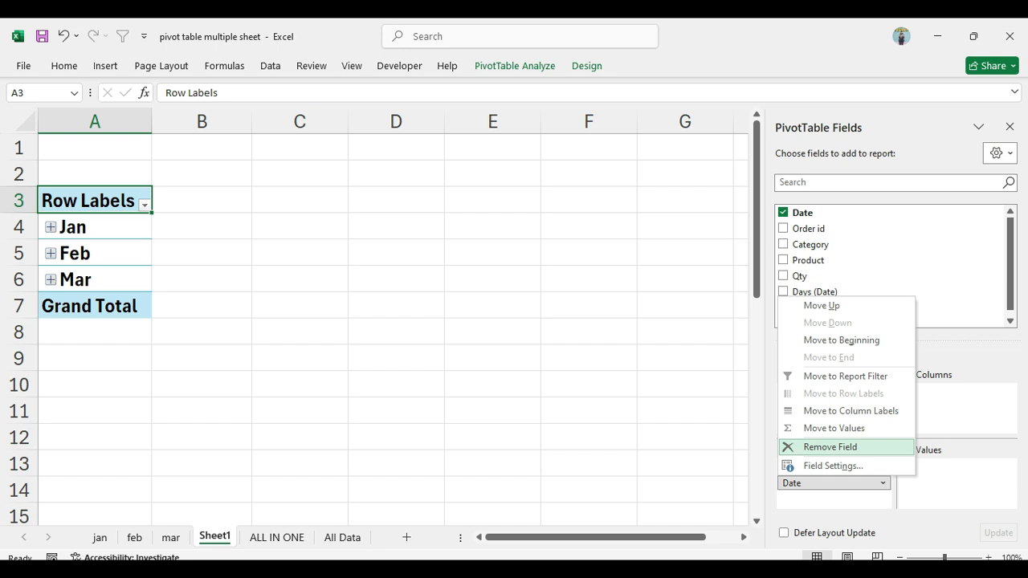
{"action": "left_click", "coordinate": [831, 447]}
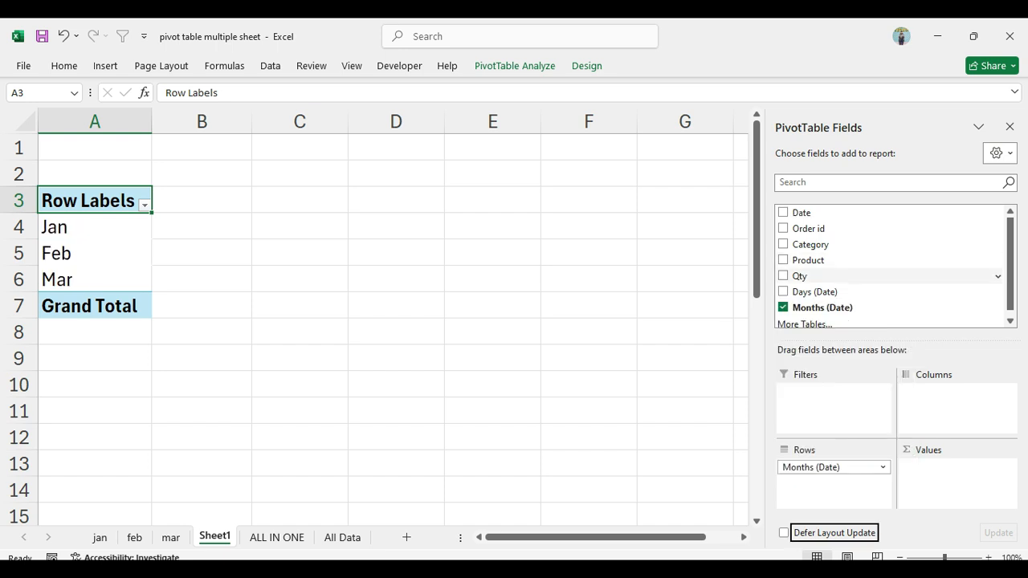
{"action": "left_click", "coordinate": [783, 276]}
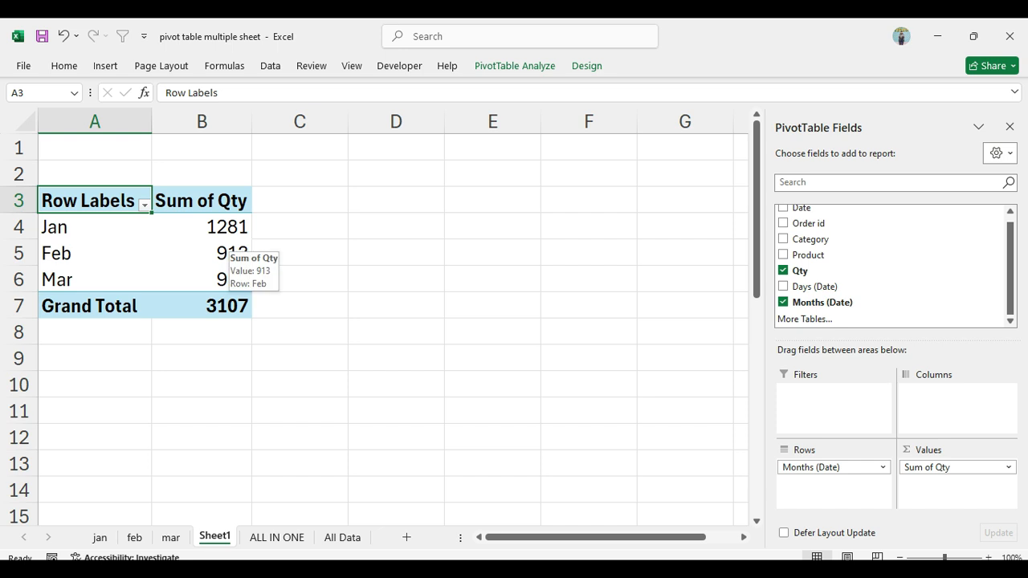
{"action": "left_click", "coordinate": [783, 271]}
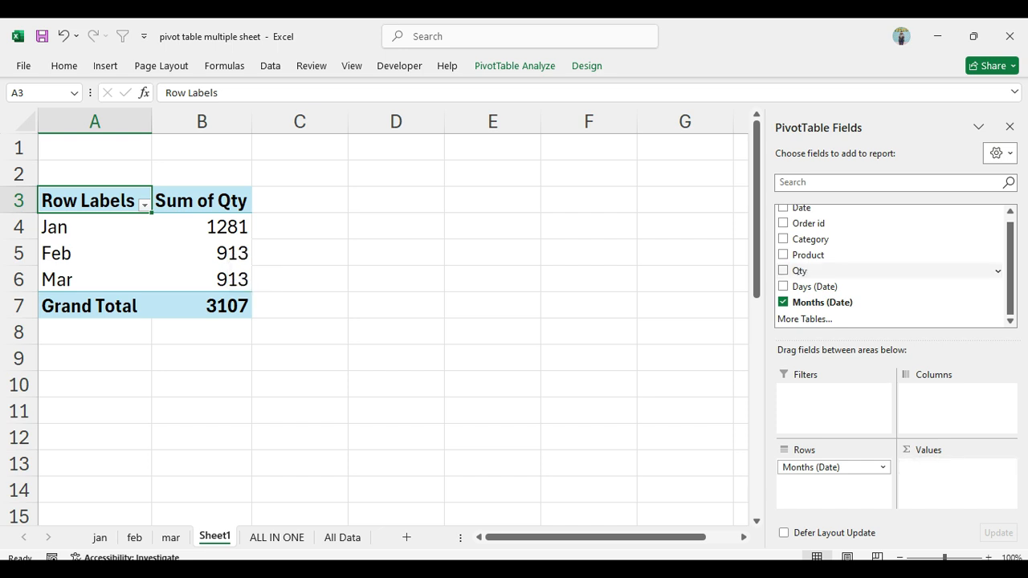
{"action": "left_click", "coordinate": [783, 302]}
Step: Lay out the pivot table with Category and Product in rows and the sum of Qty as values
{"action": "left_click", "coordinate": [783, 239]}
{"action": "left_click", "coordinate": [784, 255]}
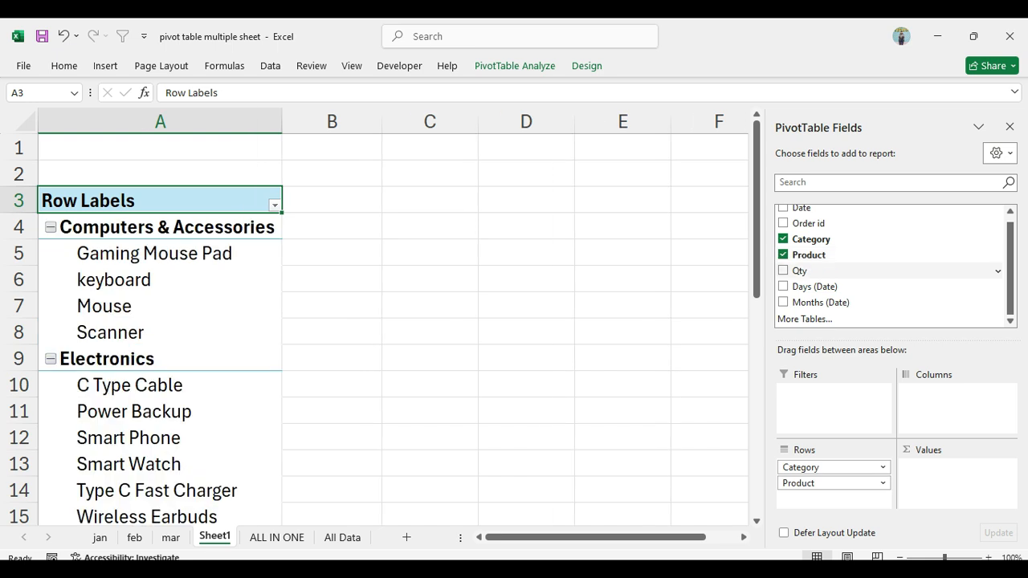
{"action": "left_click", "coordinate": [783, 271]}
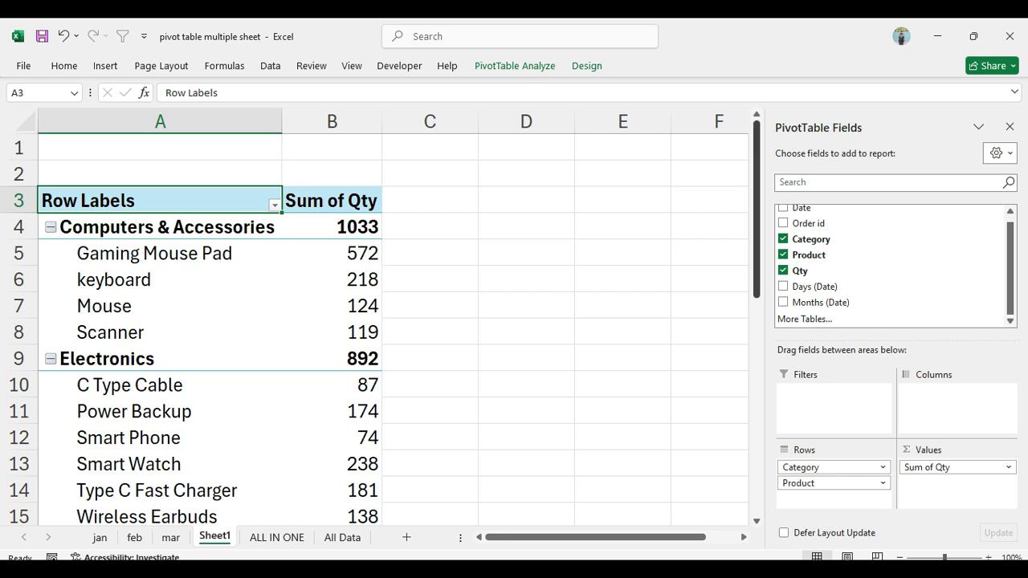
{"action": "left_click_drag", "start_coordinate": [757, 201], "coordinate": [756, 243]}
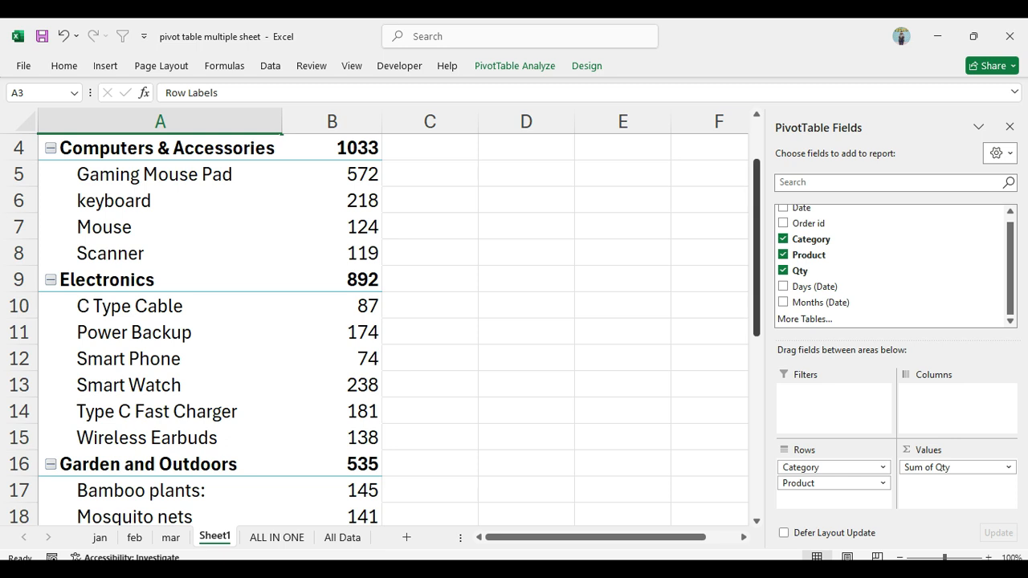
{"action": "left_click_drag", "start_coordinate": [757, 265], "coordinate": [757, 236]}
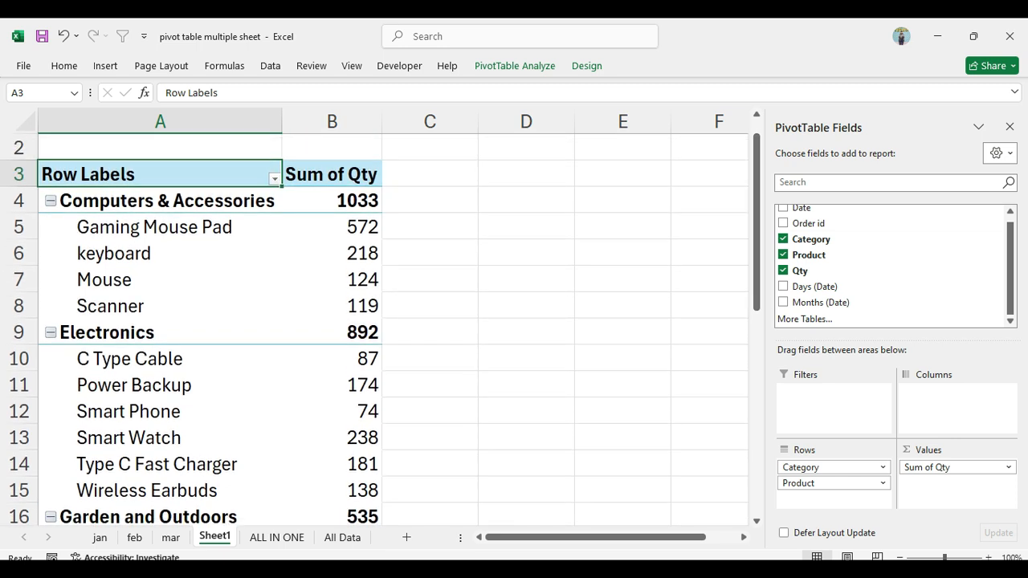
Step: Review the combined ALL IN ONE table and the jan, feb and mar source sheets
{"action": "left_click", "coordinate": [277, 537]}
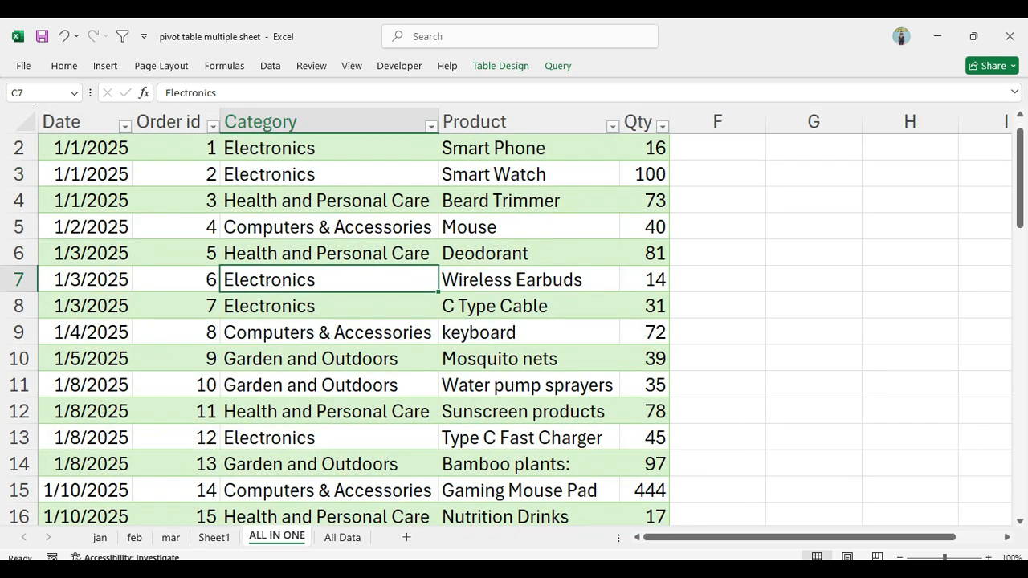
{"action": "left_click", "coordinate": [329, 306]}
{"action": "left_click_drag", "start_coordinate": [1020, 163], "coordinate": [1020, 148]}
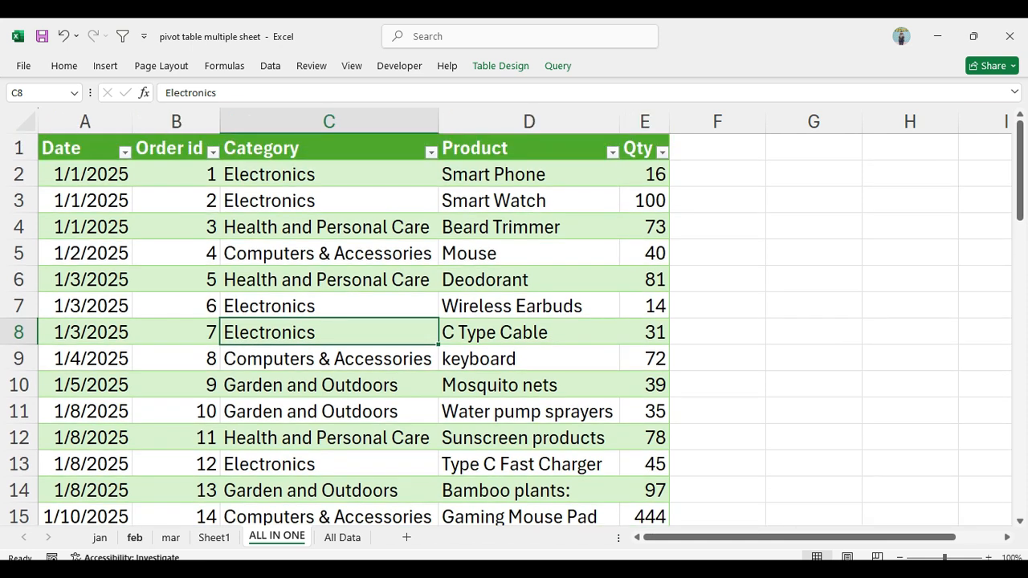
{"action": "left_click", "coordinate": [99, 538]}
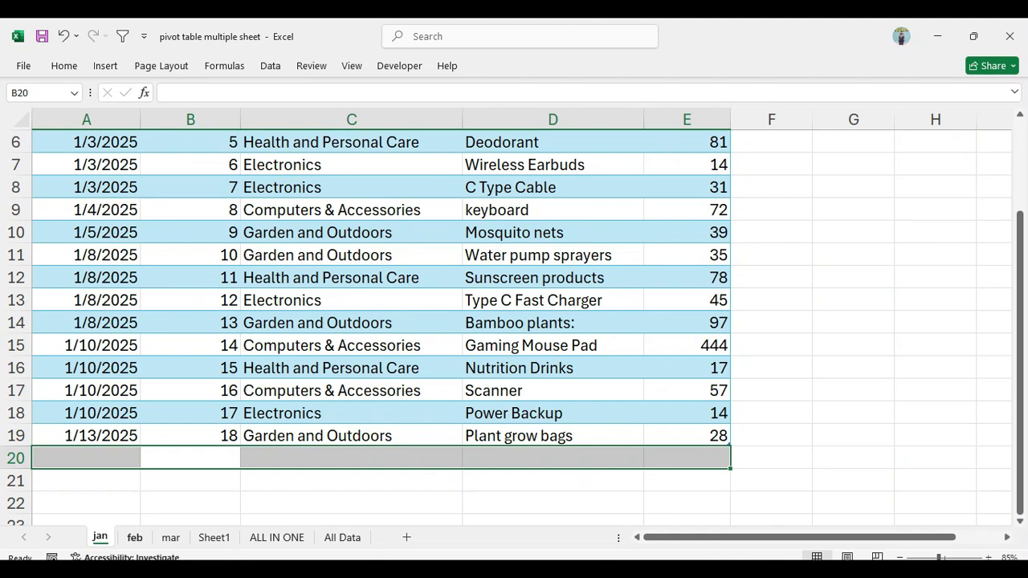
{"action": "left_click", "coordinate": [134, 537]}
{"action": "left_click", "coordinate": [171, 538]}
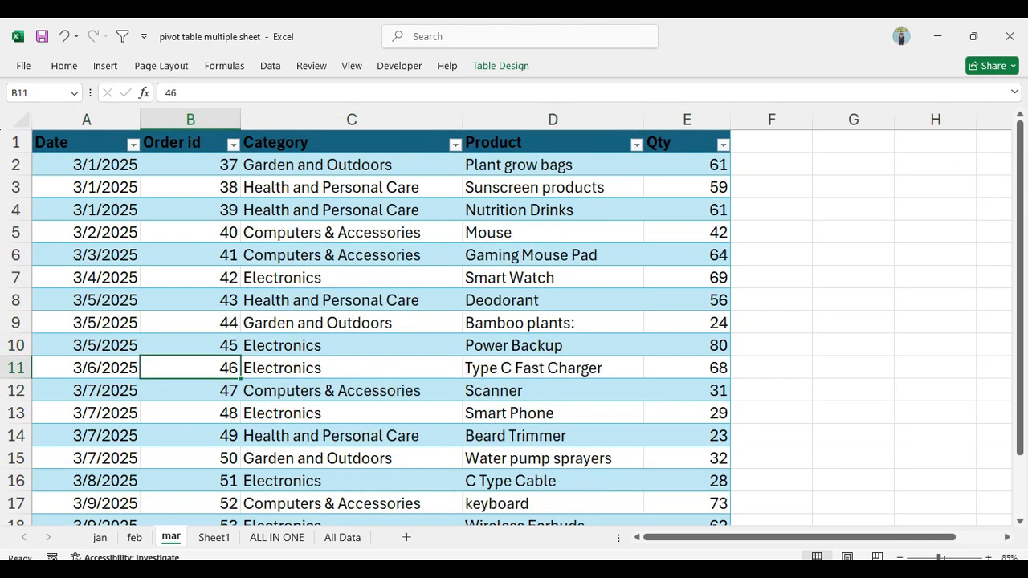
Step: Delete the ALL IN ONE query in the Power Query Editor, and keep the changes when closing the editor
{"action": "left_click", "coordinate": [277, 538]}
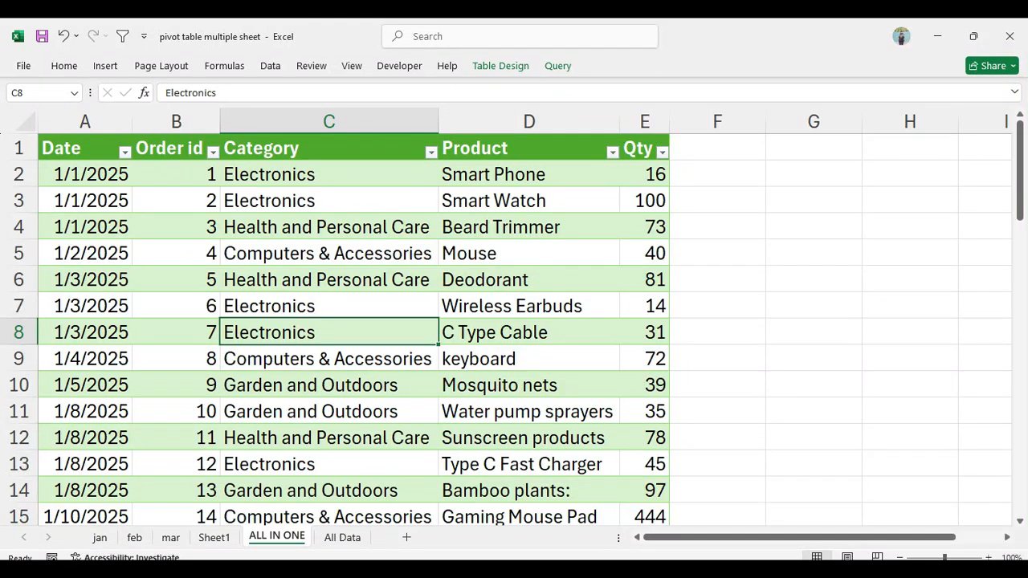
{"action": "left_click", "coordinate": [329, 280]}
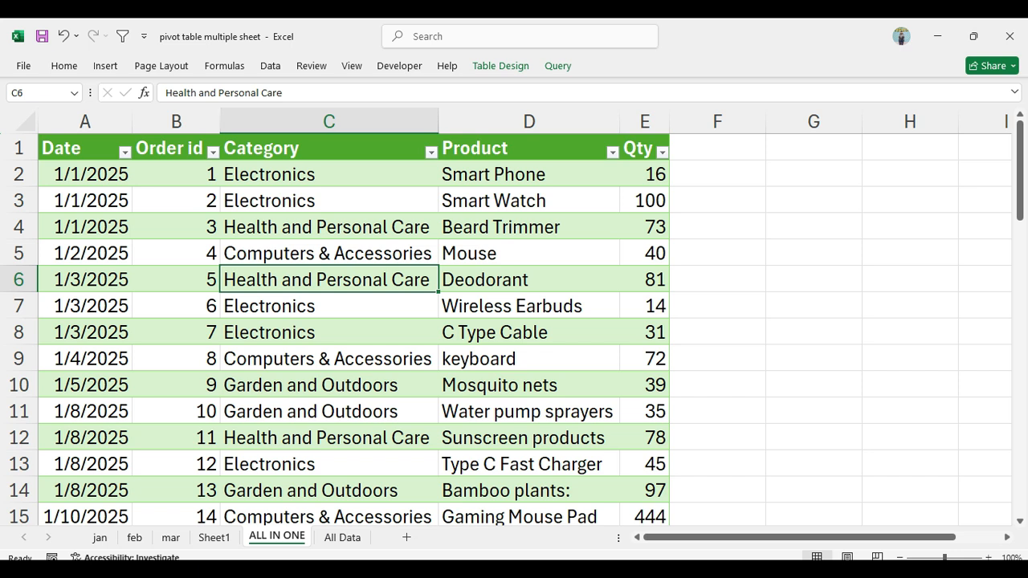
{"action": "left_click", "coordinate": [270, 65]}
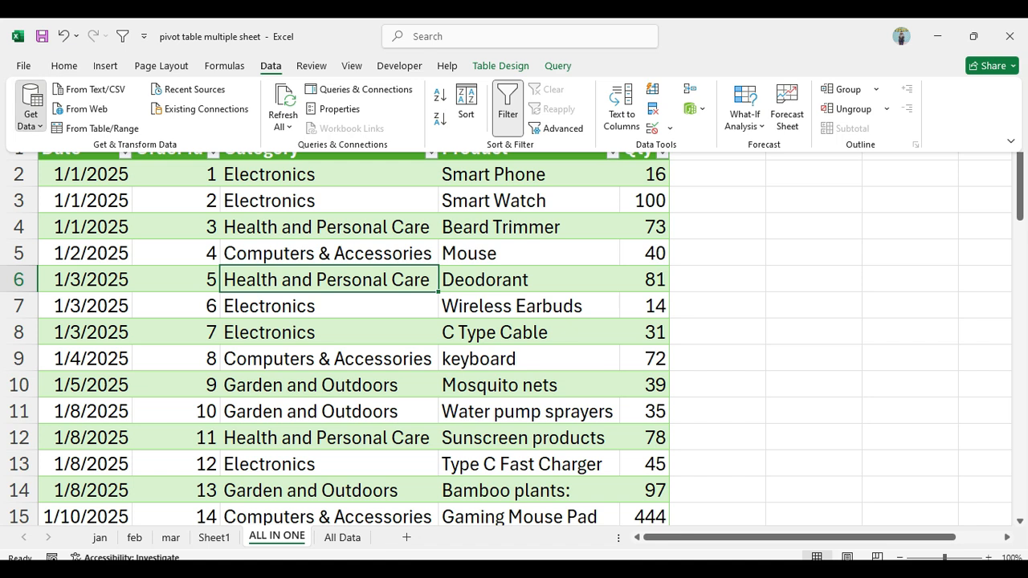
{"action": "left_click", "coordinate": [30, 104]}
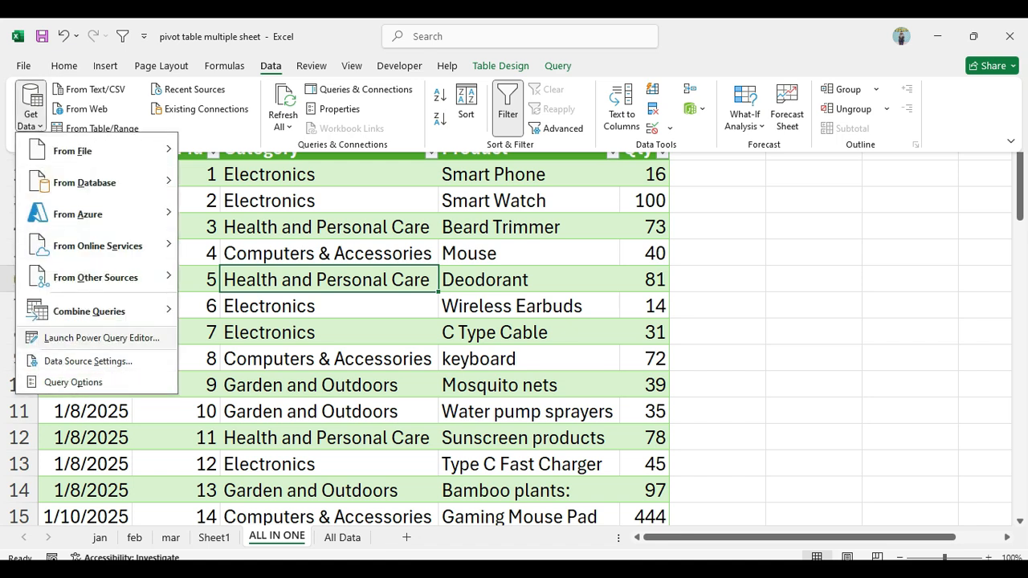
{"action": "left_click", "coordinate": [102, 337]}
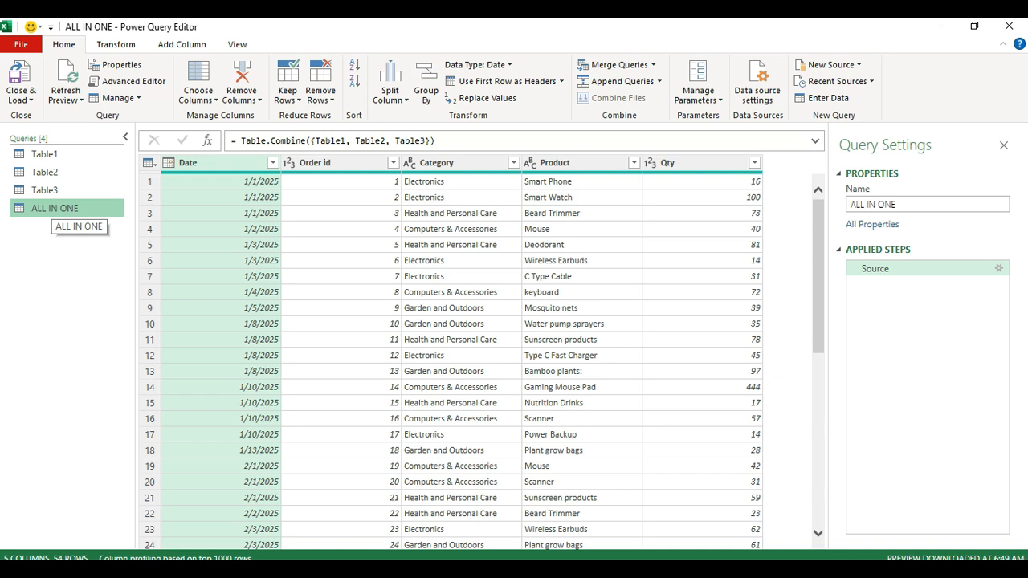
{"action": "right_click", "coordinate": [53, 208]}
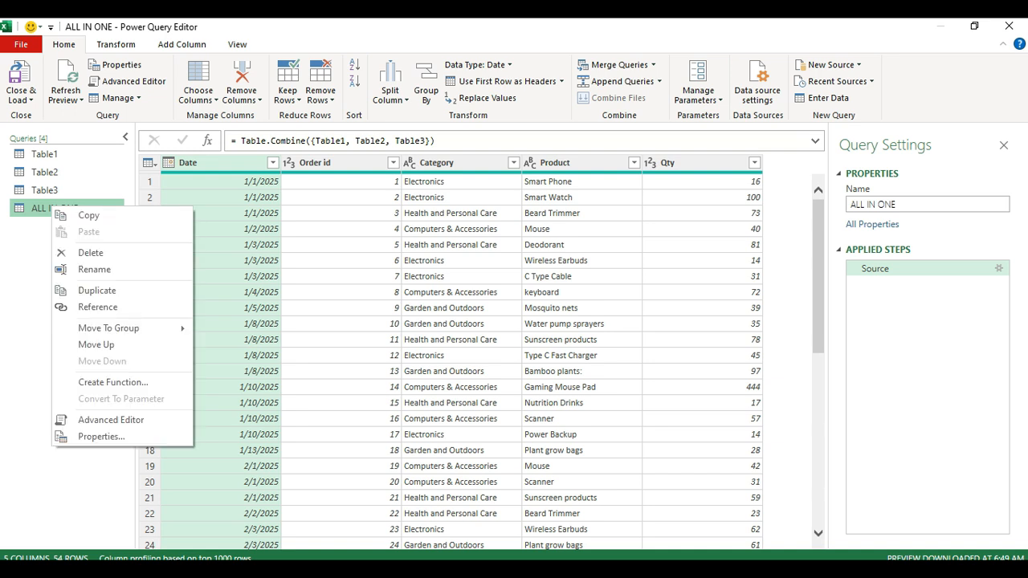
{"action": "left_click", "coordinate": [91, 253]}
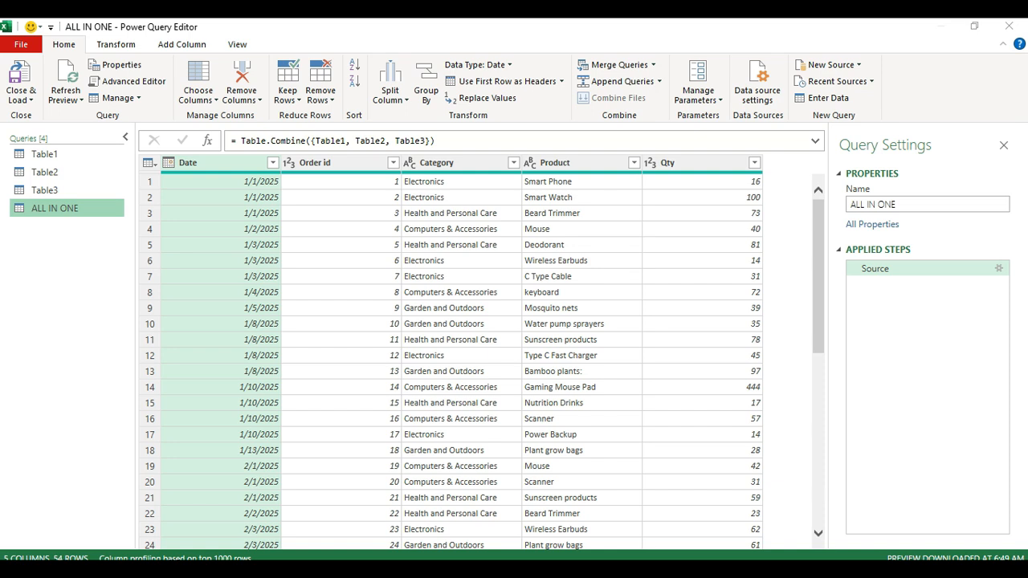
{"action": "key", "text": "Return"}
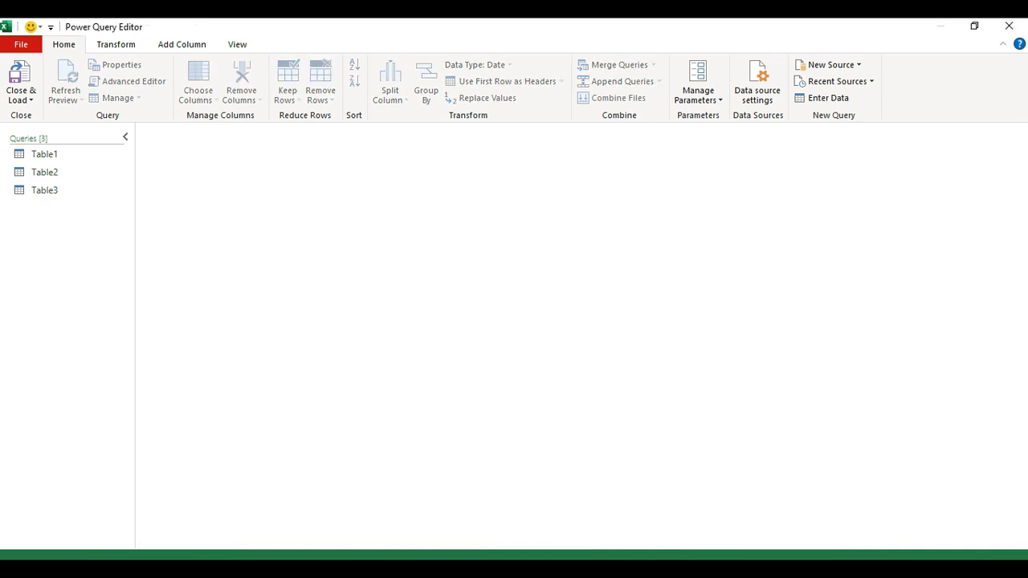
{"action": "left_click", "coordinate": [1009, 26]}
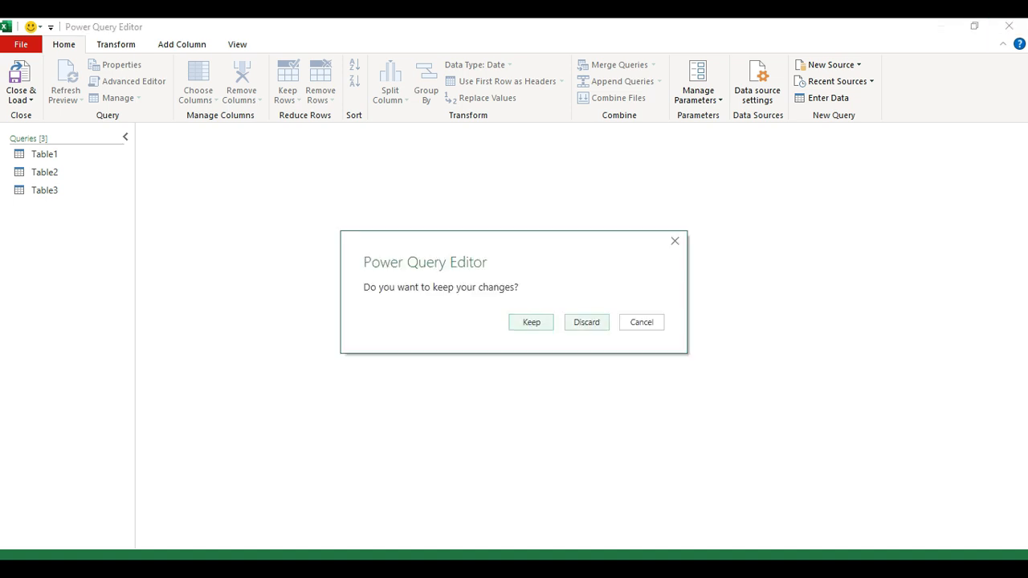
{"action": "left_click", "coordinate": [531, 323]}
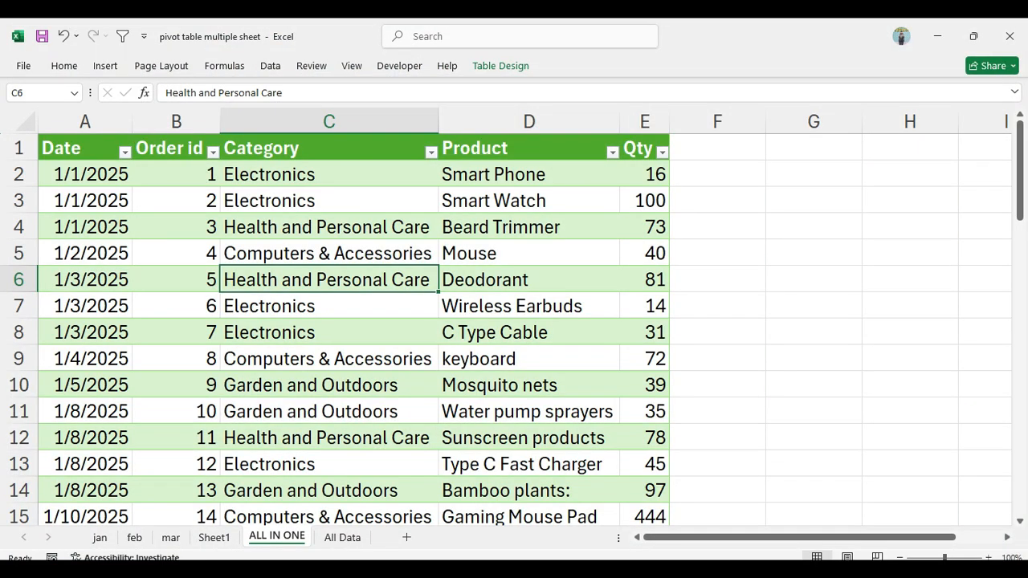
Step: Look through the jan, feb and mar sheets and the pivot table on Sheet1
{"action": "left_click", "coordinate": [99, 538]}
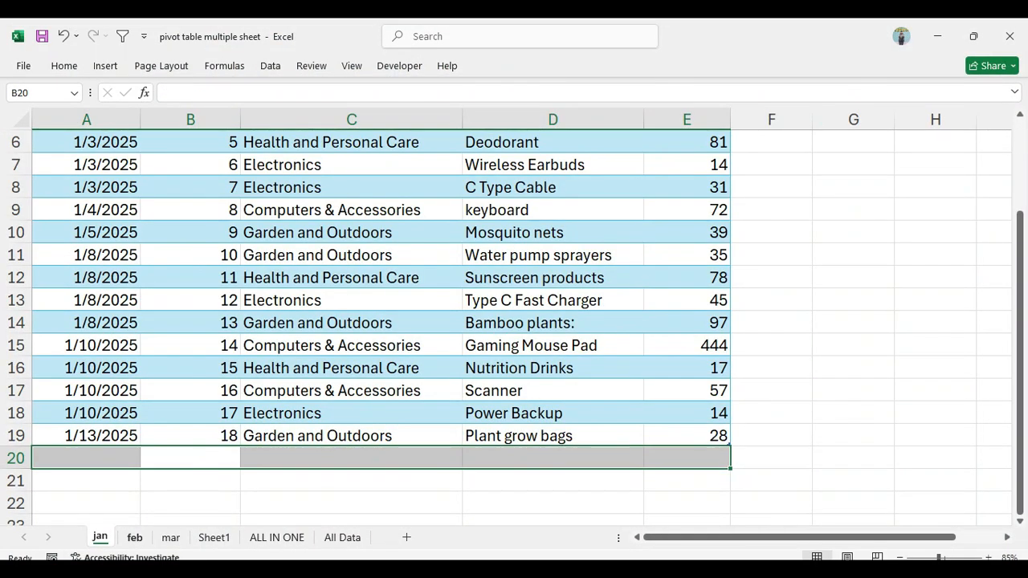
{"action": "key", "text": "ctrl+Page_Down"}
{"action": "key", "text": "ctrl+Page_Down"}
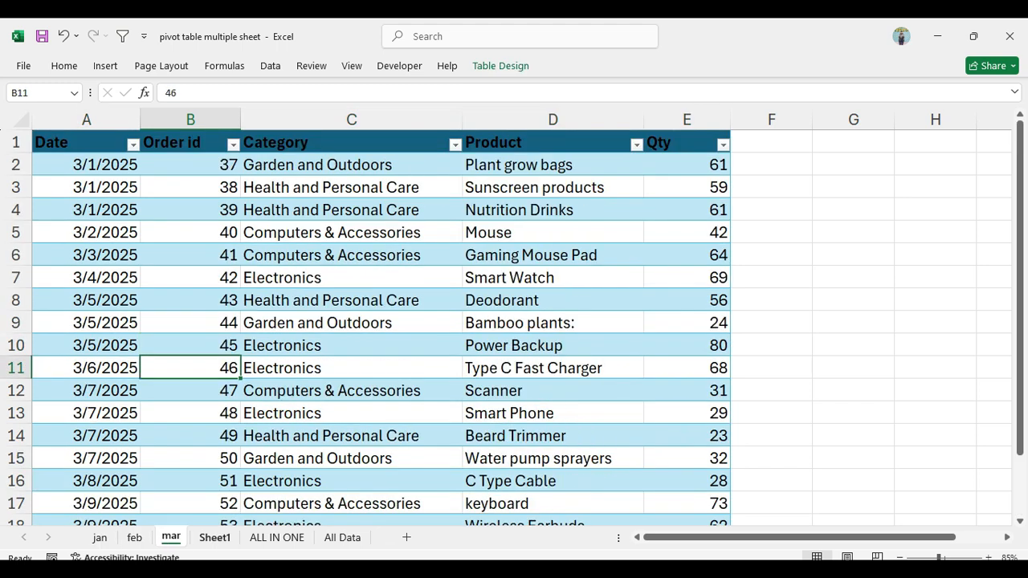
{"action": "key", "text": "ctrl+Page_Down"}
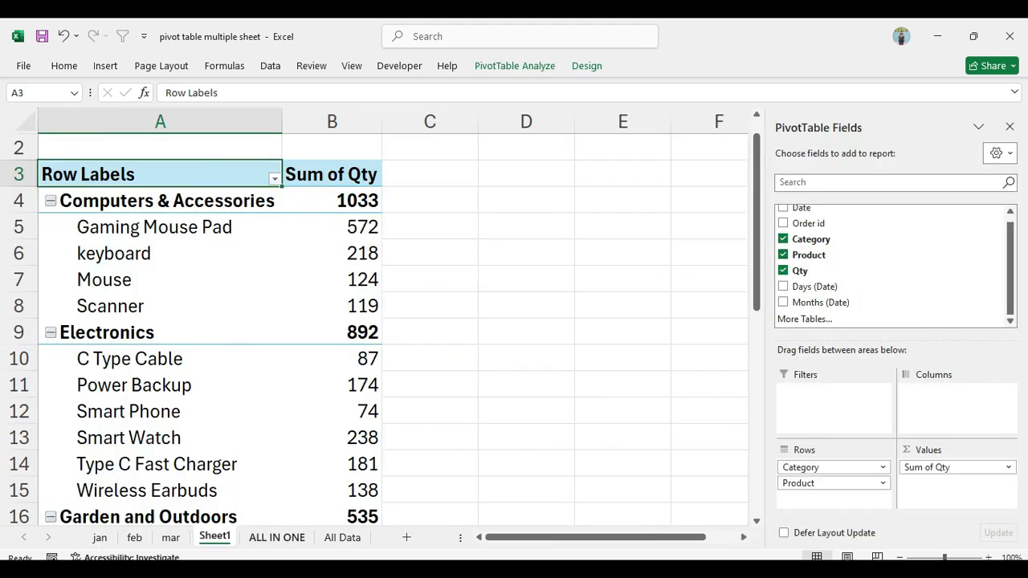
Step: On the jan sheet, copy the last date, 1/13/2025, into the two rows directly below the table, A20 and A21
{"action": "key", "text": "ctrl+Page_Down"}
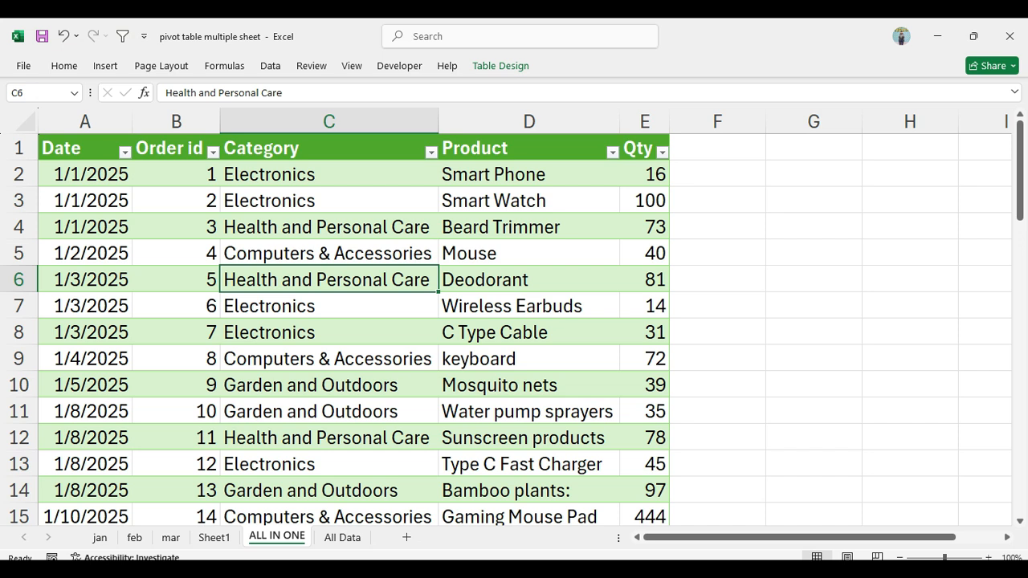
{"action": "left_click", "coordinate": [329, 227]}
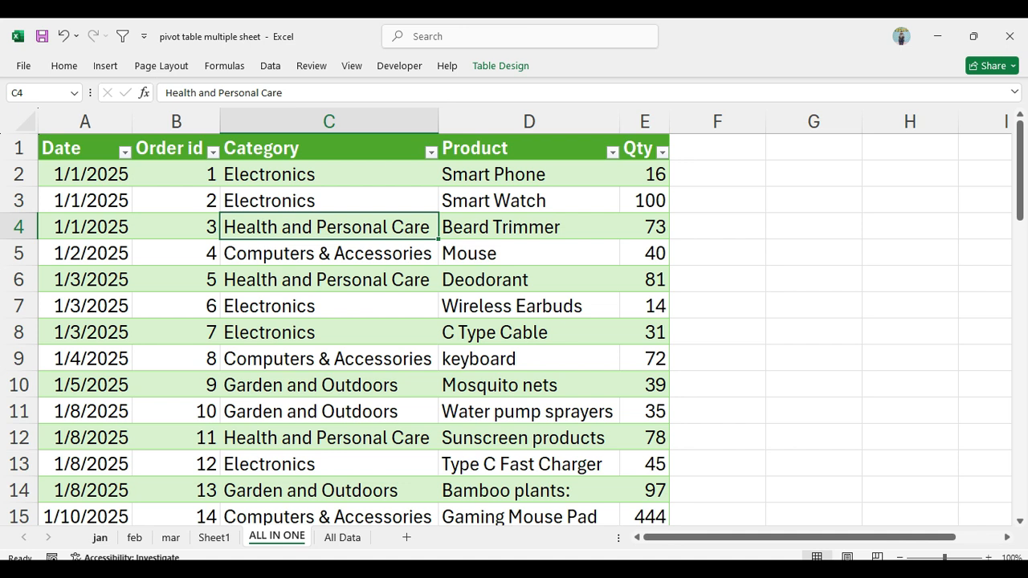
{"action": "left_click", "coordinate": [100, 538]}
{"action": "left_click", "coordinate": [86, 458]}
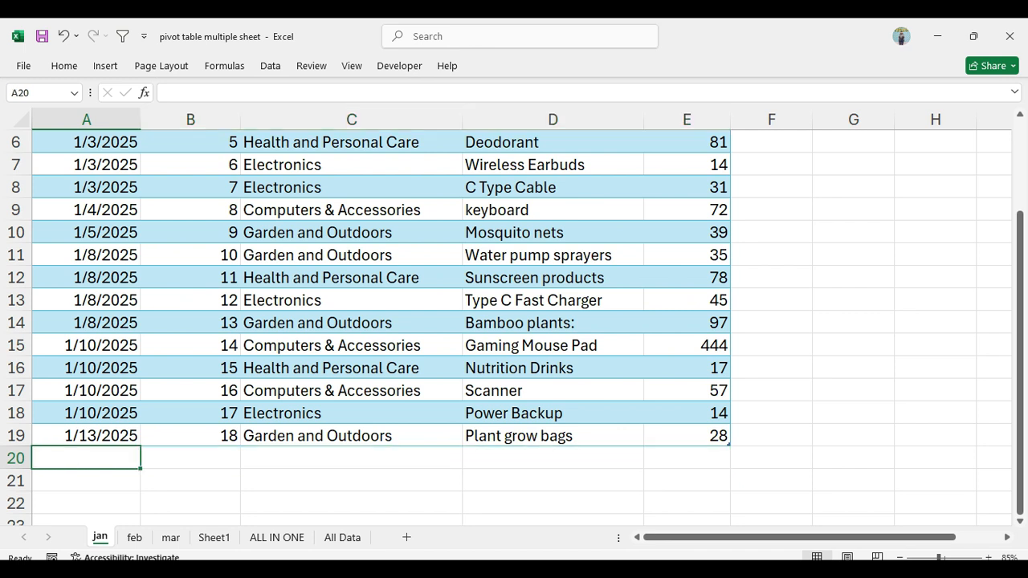
{"action": "left_click", "coordinate": [86, 435]}
{"action": "key", "text": "ctrl+c"}
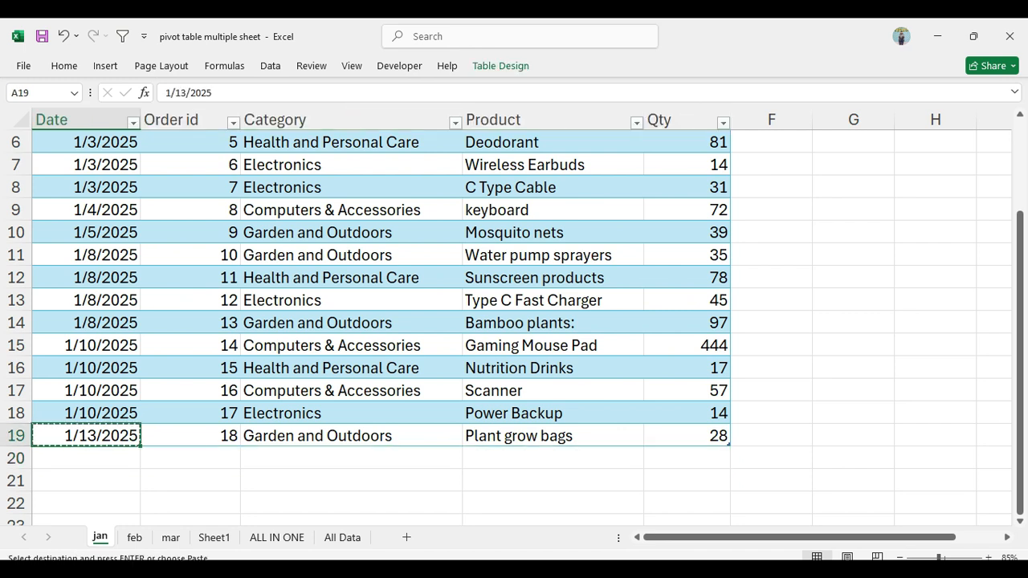
{"action": "key", "text": "Down"}
{"action": "key", "text": "shift+Down"}
{"action": "key", "text": "ctrl+v"}
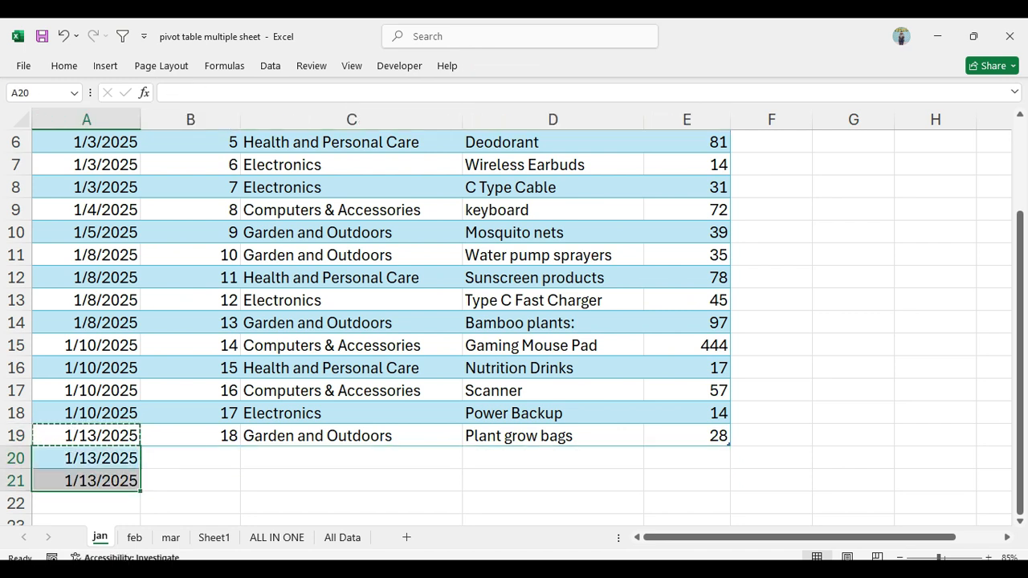
{"action": "left_click", "coordinate": [190, 458]}
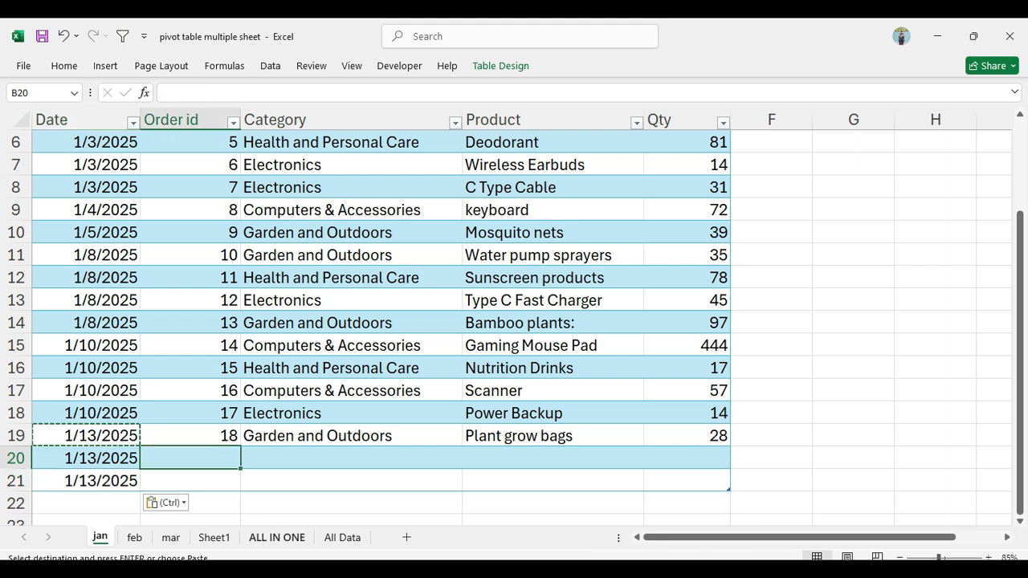
Step: Refresh all data in the workbook from the ALL IN ONE table
{"action": "left_click", "coordinate": [276, 537]}
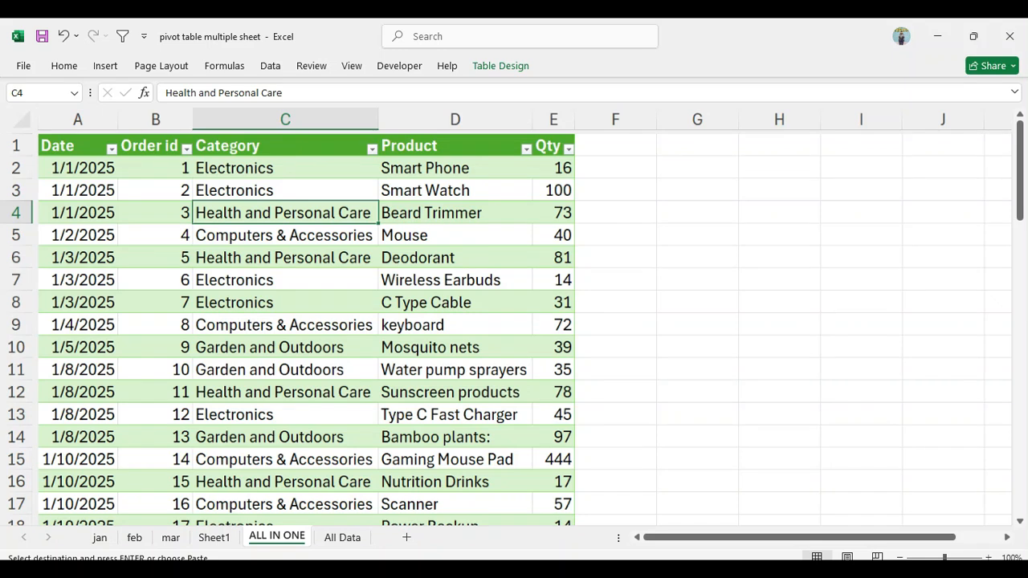
{"action": "left_click", "coordinate": [78, 348]}
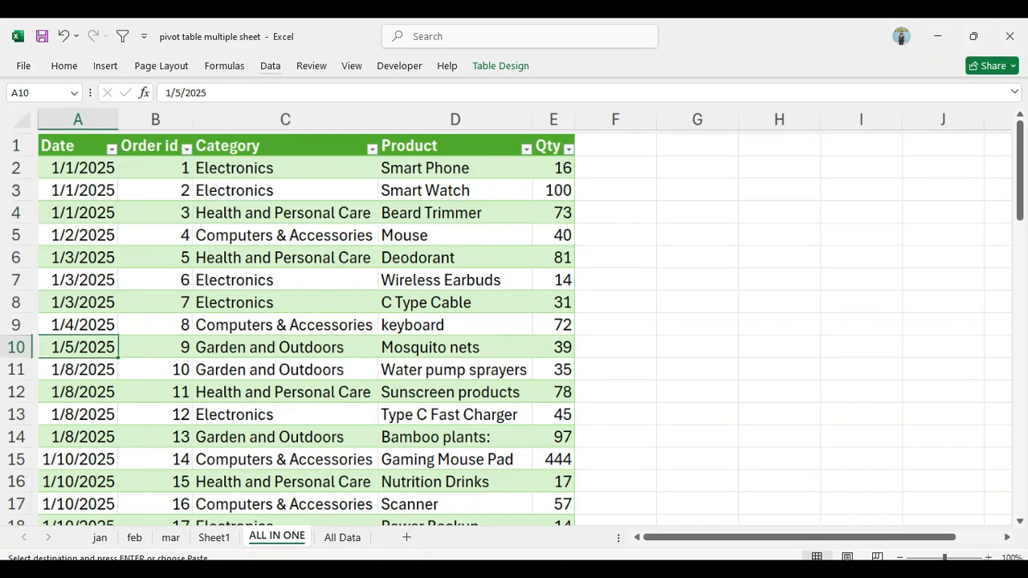
{"action": "left_click", "coordinate": [270, 65]}
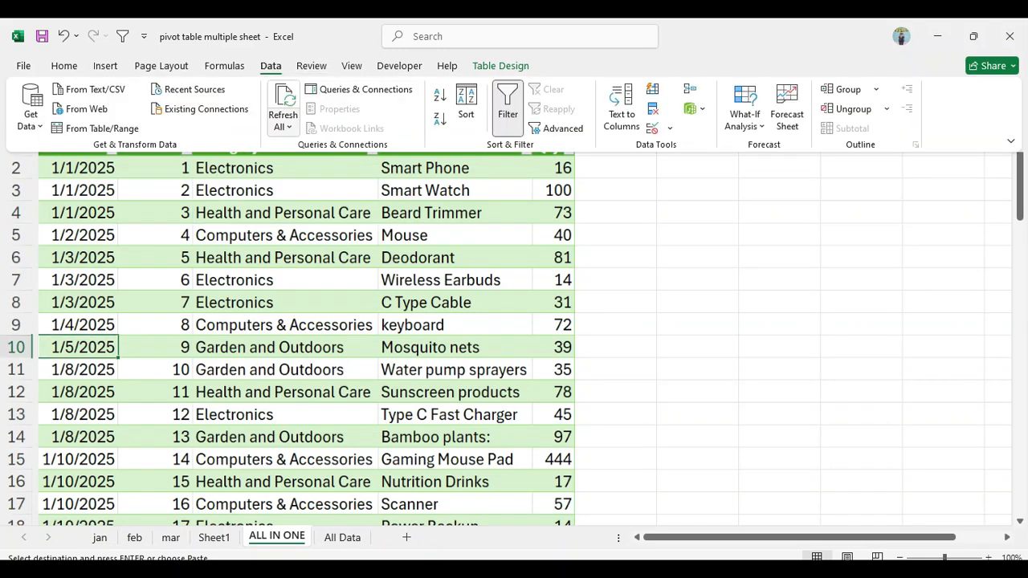
{"action": "left_click", "coordinate": [283, 120]}
{"action": "left_click", "coordinate": [318, 150]}
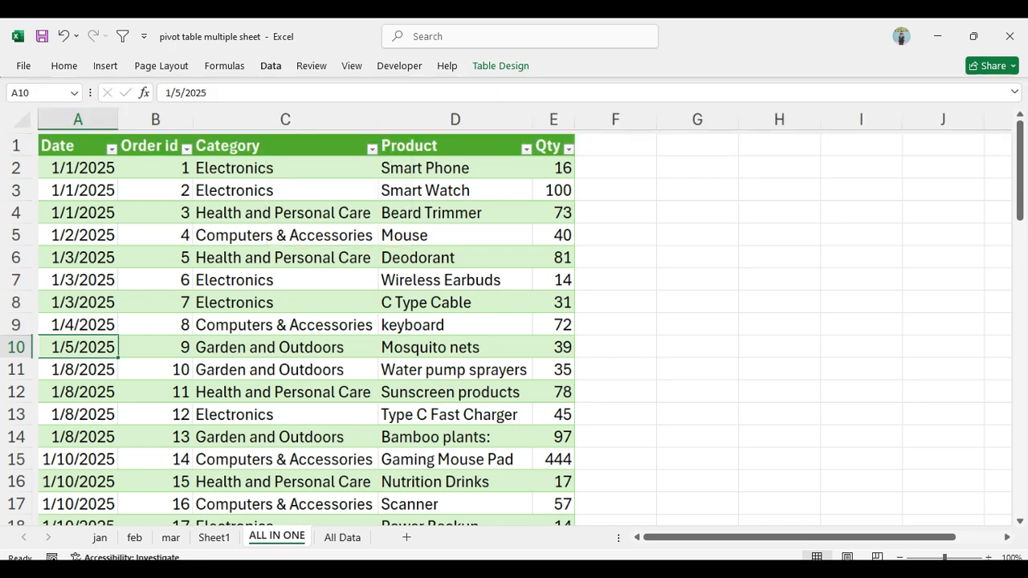
Step: Examine the ALL IN ONE table where the January rows end to check for the rows added on the jan sheet
{"action": "key", "text": "Down"}
{"action": "key", "text": "Down"}
{"action": "key", "text": "Down"}
{"action": "key", "text": "Down"}
{"action": "key", "text": "Down"}
{"action": "key", "text": "Down"}
{"action": "key", "text": "Down"}
{"action": "key", "text": "Down"}
{"action": "key", "text": "Down"}
{"action": "key", "text": "Down"}
{"action": "key", "text": "Down"}
{"action": "key", "text": "Down"}
{"action": "key", "text": "Down"}
{"action": "key", "text": "Down"}
{"action": "key", "text": "Down"}
{"action": "key", "text": "Down"}
{"action": "key", "text": "Down"}
{"action": "key", "text": "Down"}
{"action": "key", "text": "Down"}
{"action": "key", "text": "Up"}
{"action": "key", "text": "Up"}
{"action": "key", "text": "Up"}
{"action": "key", "text": "Up"}
{"action": "key", "text": "Up"}
{"action": "key", "text": "Up"}
{"action": "key", "text": "Up"}
{"action": "key", "text": "Up"}
{"action": "key", "text": "Up"}
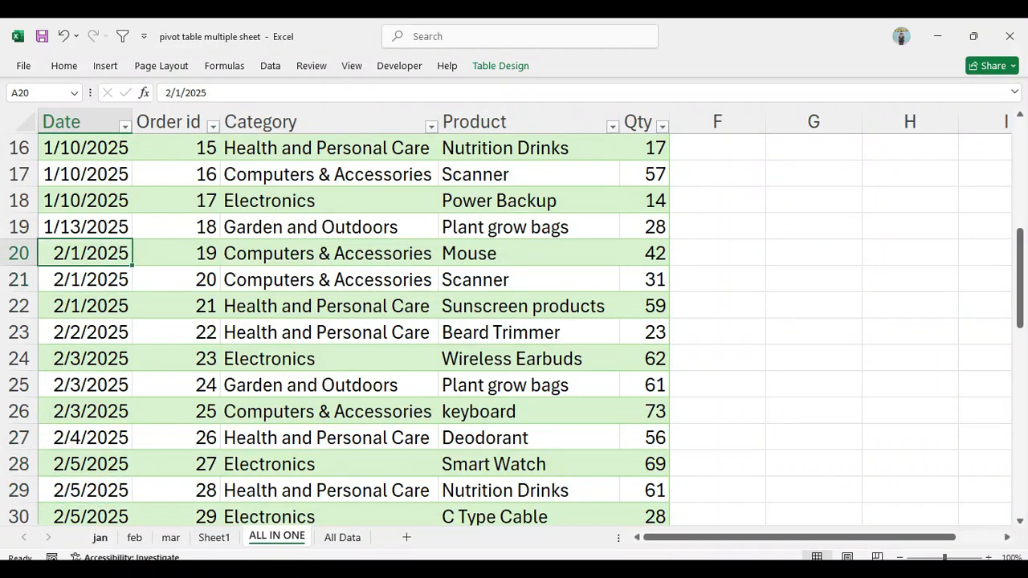
Step: Compare the last rows of the jan sheet with the ALL IN ONE table, and check the pivot table on Sheet1
{"action": "left_click", "coordinate": [100, 537]}
{"action": "left_click", "coordinate": [86, 435]}
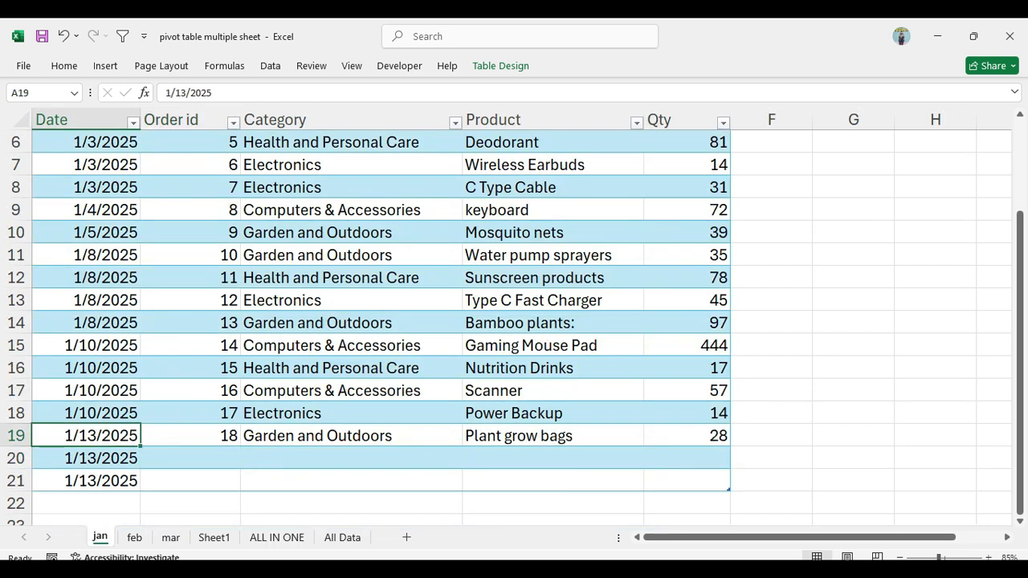
{"action": "left_click", "coordinate": [351, 436]}
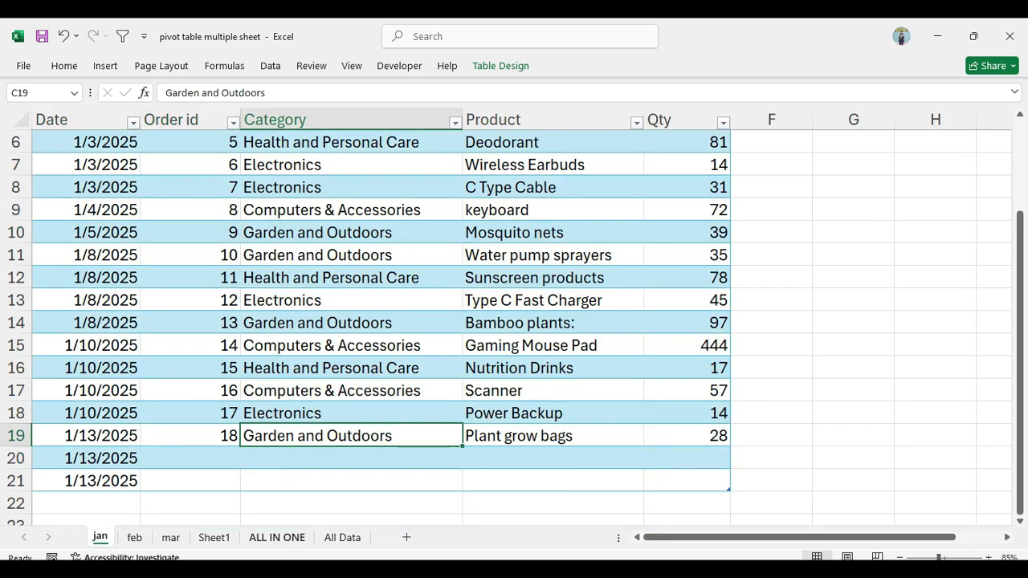
{"action": "left_click", "coordinate": [276, 537]}
{"action": "left_click", "coordinate": [330, 228]}
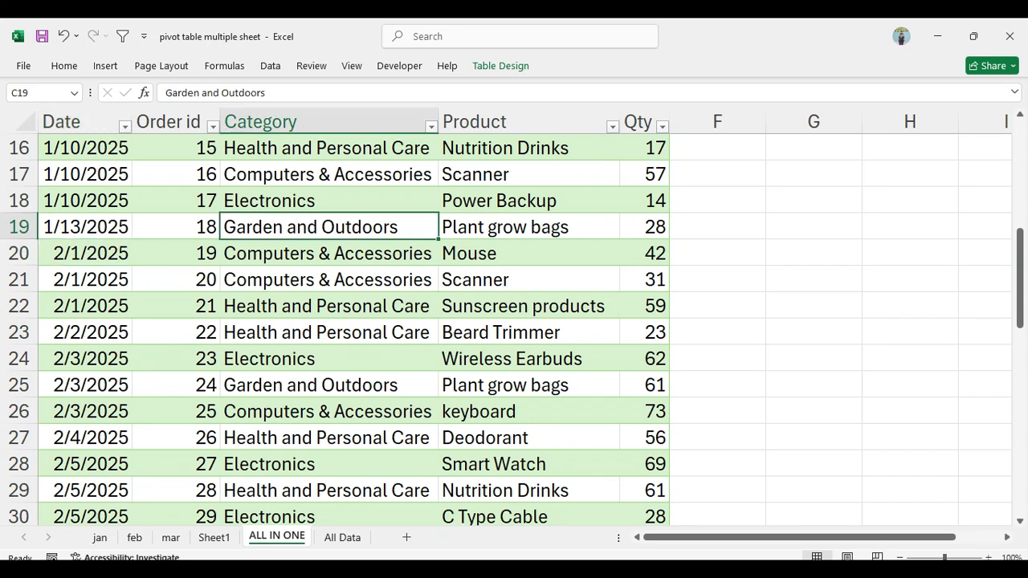
{"action": "left_click", "coordinate": [86, 227]}
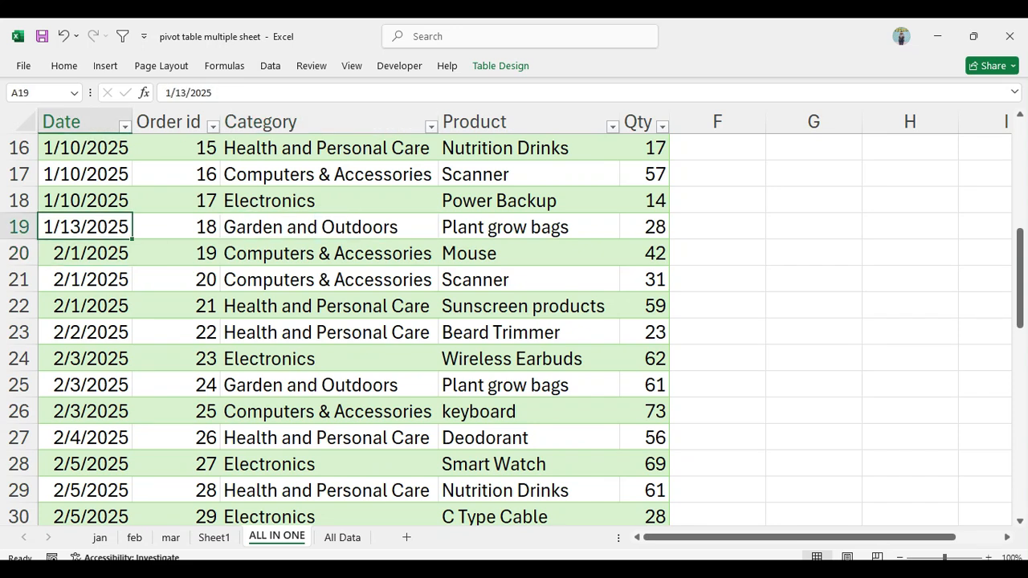
{"action": "left_click", "coordinate": [329, 359]}
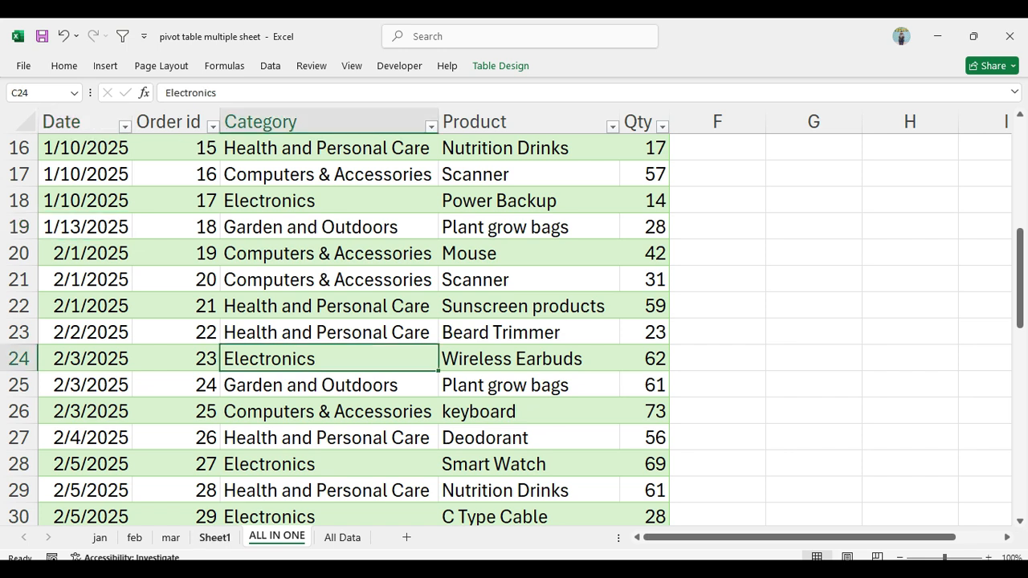
{"action": "left_click", "coordinate": [214, 538]}
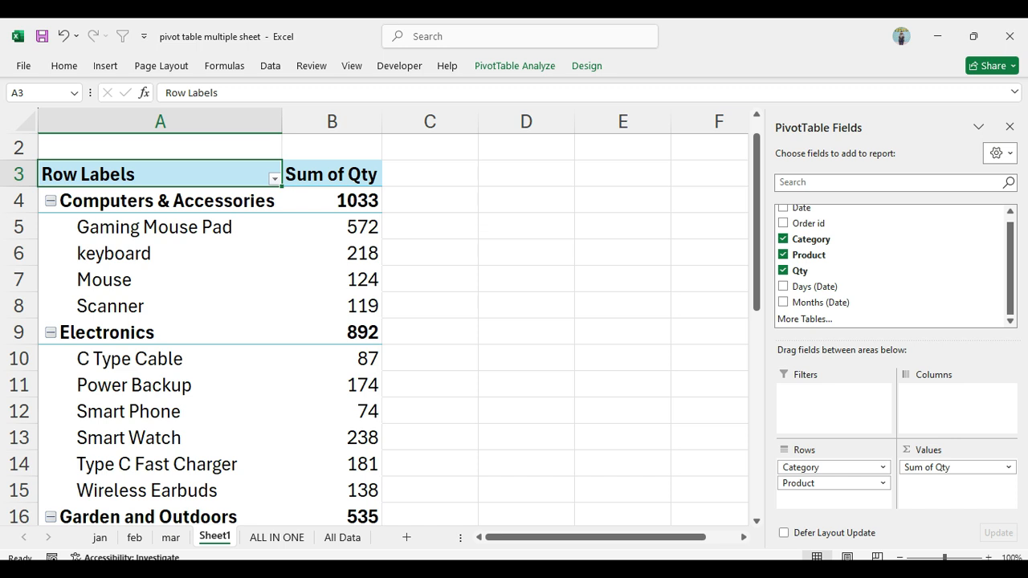
{"action": "left_click", "coordinate": [527, 306]}
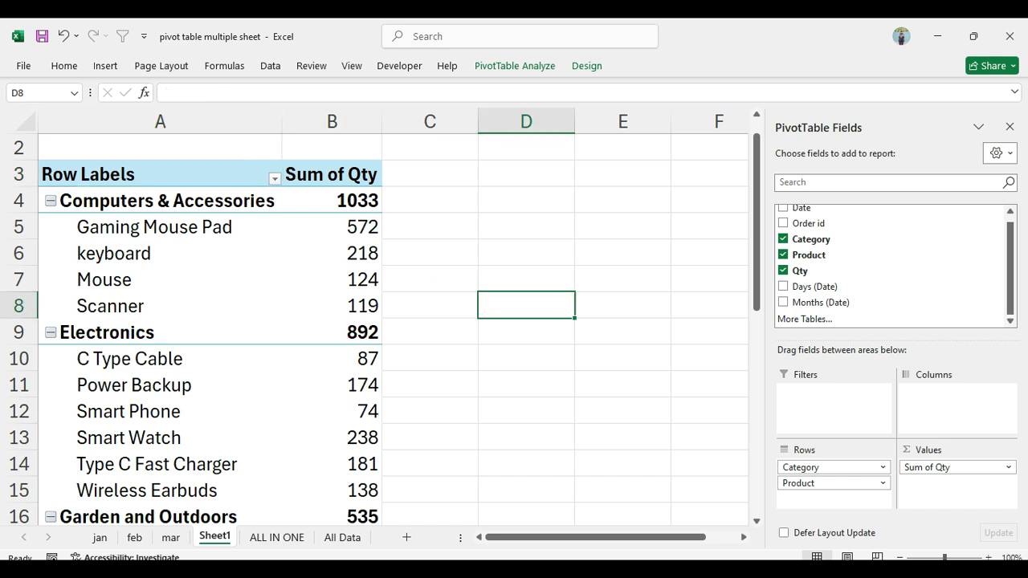
{"action": "left_click", "coordinate": [132, 270]}
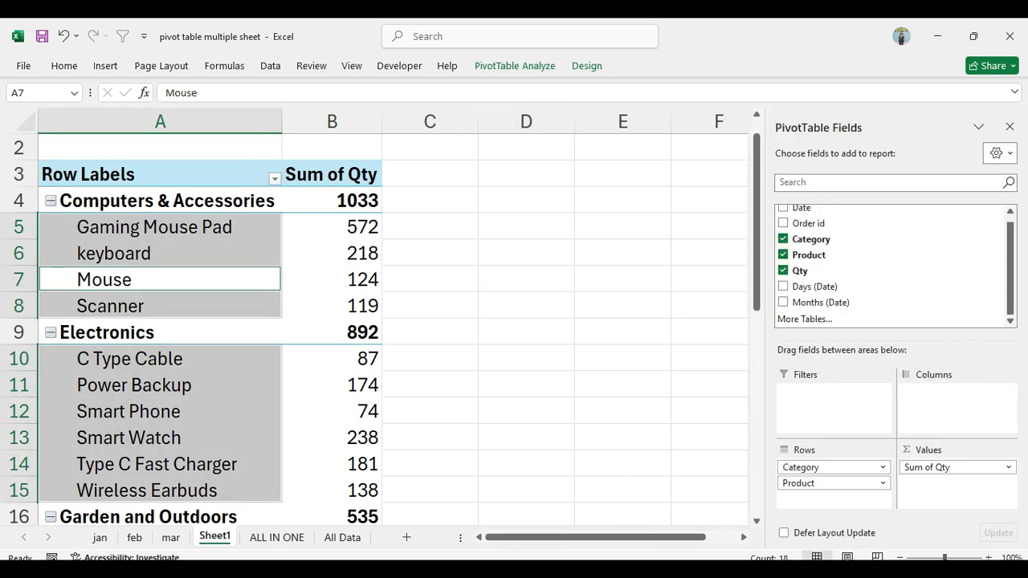